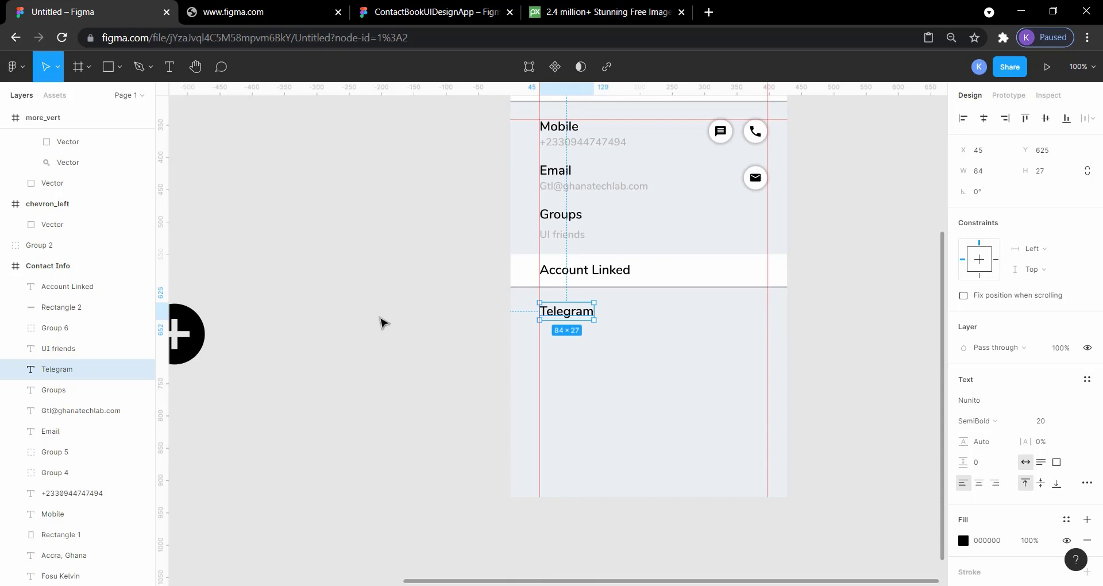
# Measure the vertical gap between the Telegram label and the Account Linked bar
pyautogui.click(379, 317)
pyautogui.click(567, 314)
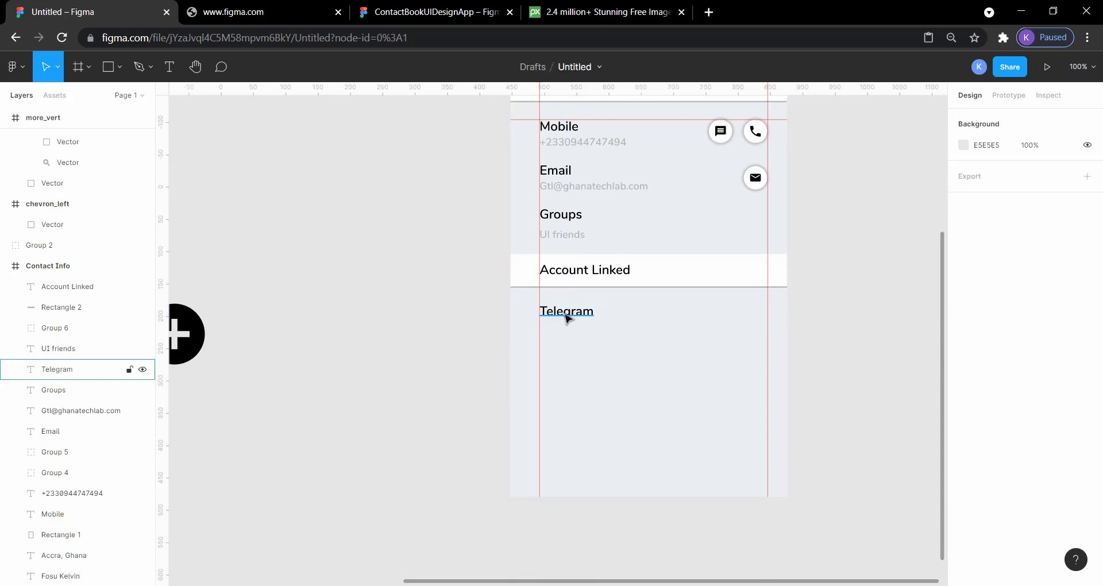
pyautogui.press('alt')
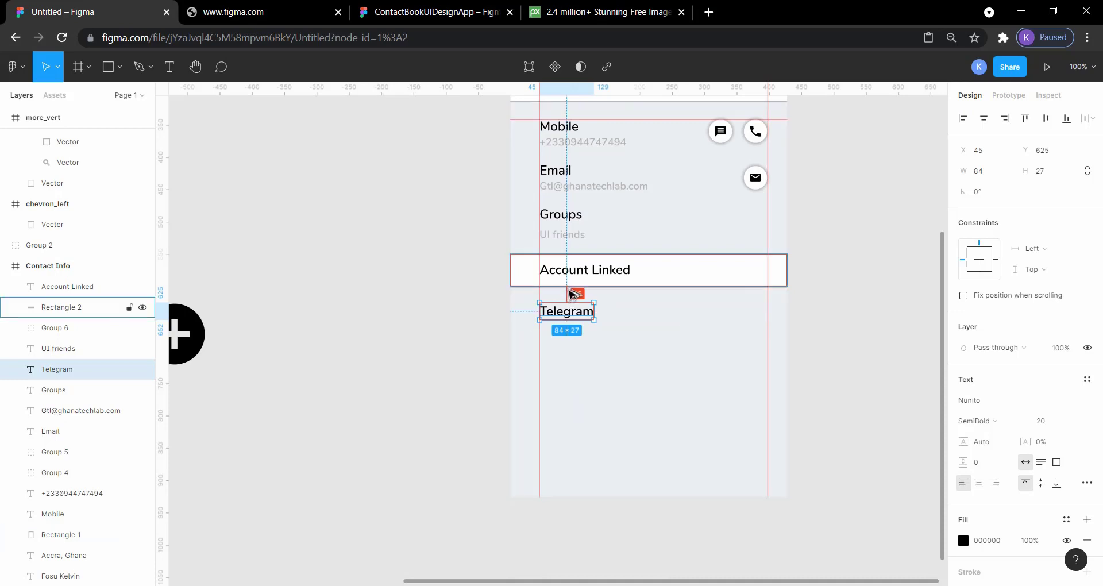
pyautogui.click(443, 293)
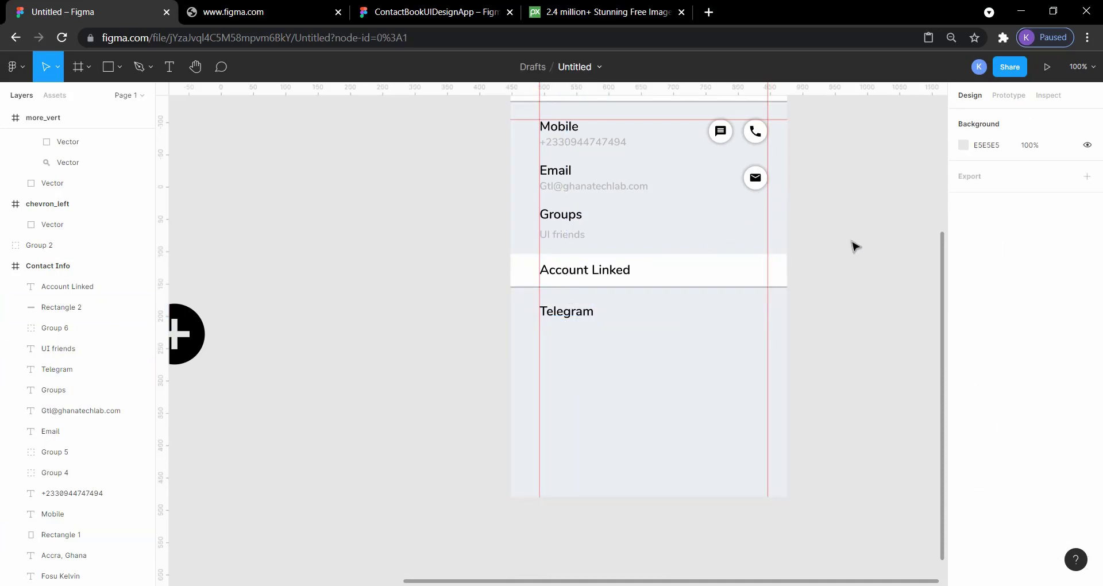
# Move the Telegram logo from the loose icon assets into the Contact Info frame, across from the Telegram label
pyautogui.hscroll(-10, 856, 247)
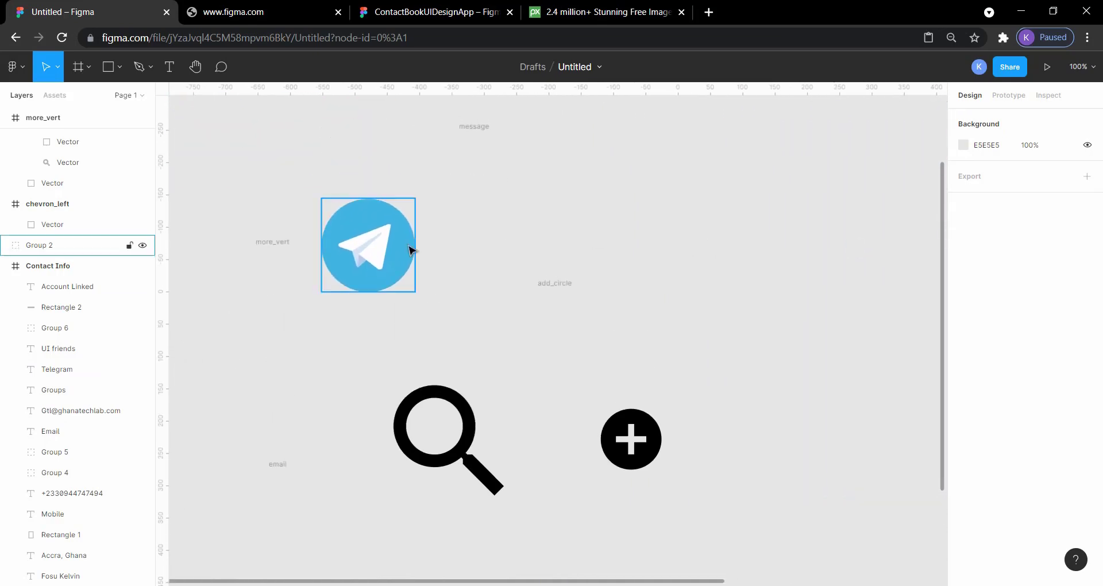
pyautogui.moveTo(387, 250); pyautogui.dragTo(834, 292)
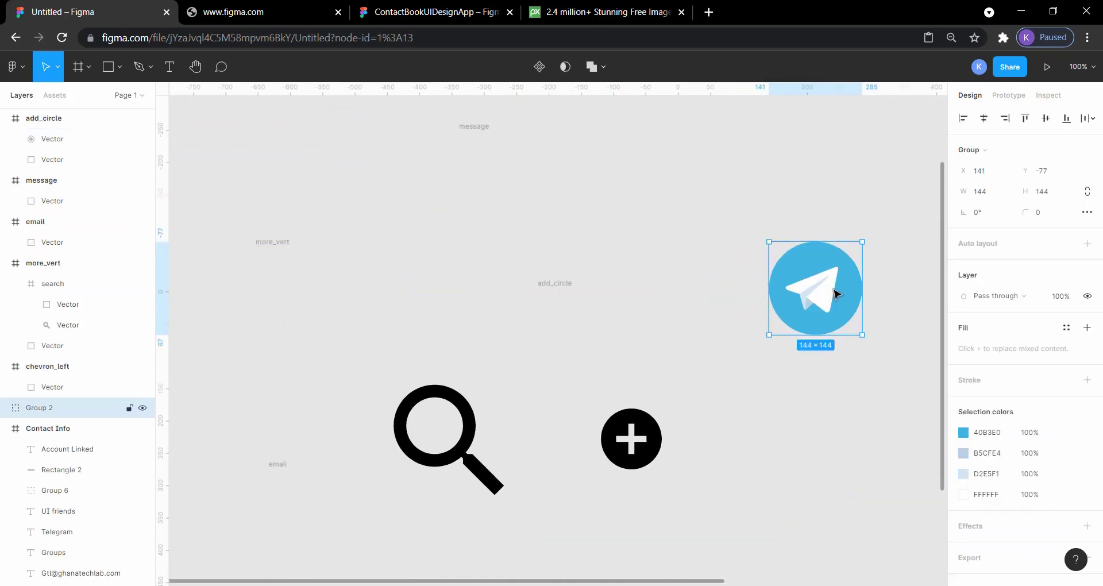
pyautogui.hscroll(11, 816, 291)
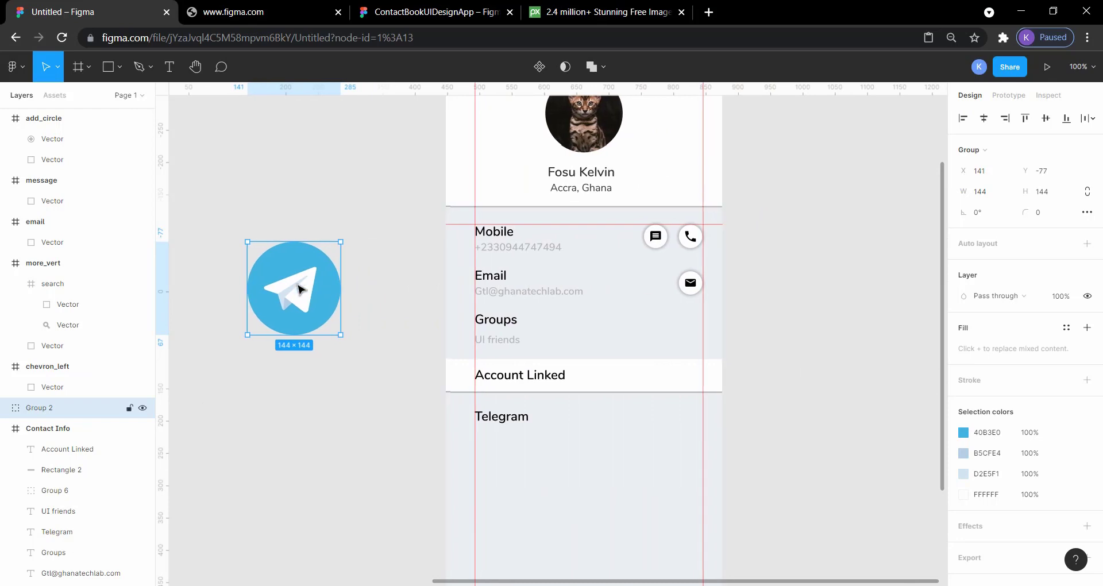
pyautogui.moveTo(299, 289); pyautogui.dragTo(655, 410)
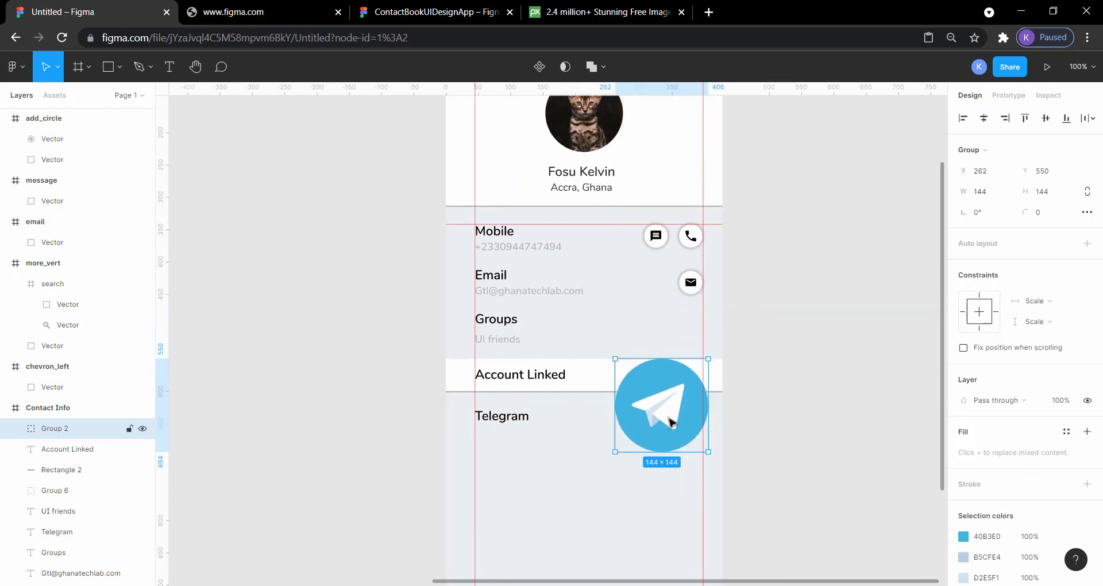
# Resize the Telegram logo to 36 wide by 36 high
pyautogui.click(987, 192)
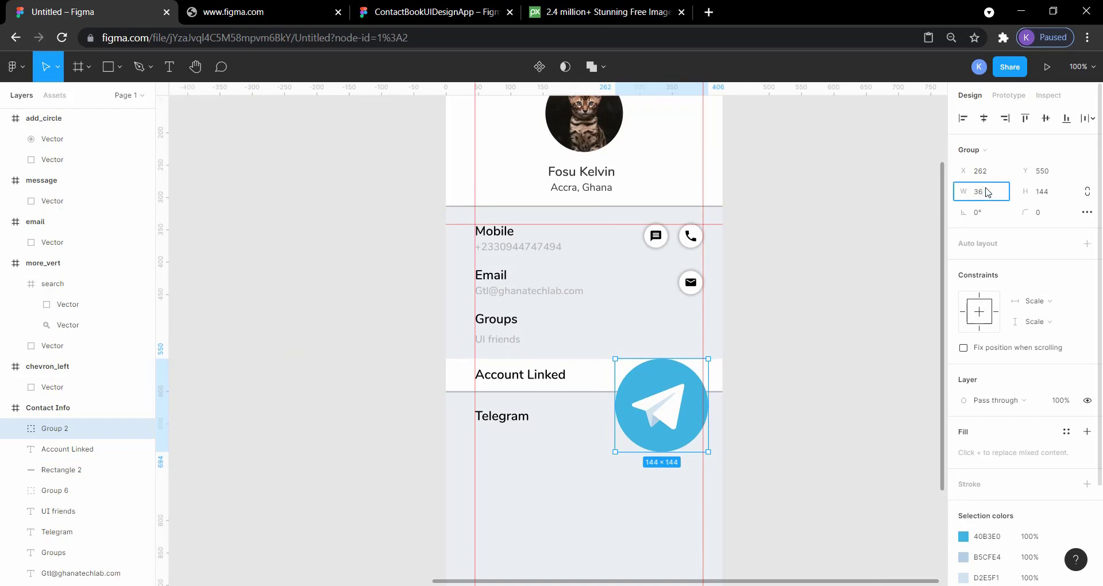
pyautogui.press('Return')
pyautogui.click(1055, 194)
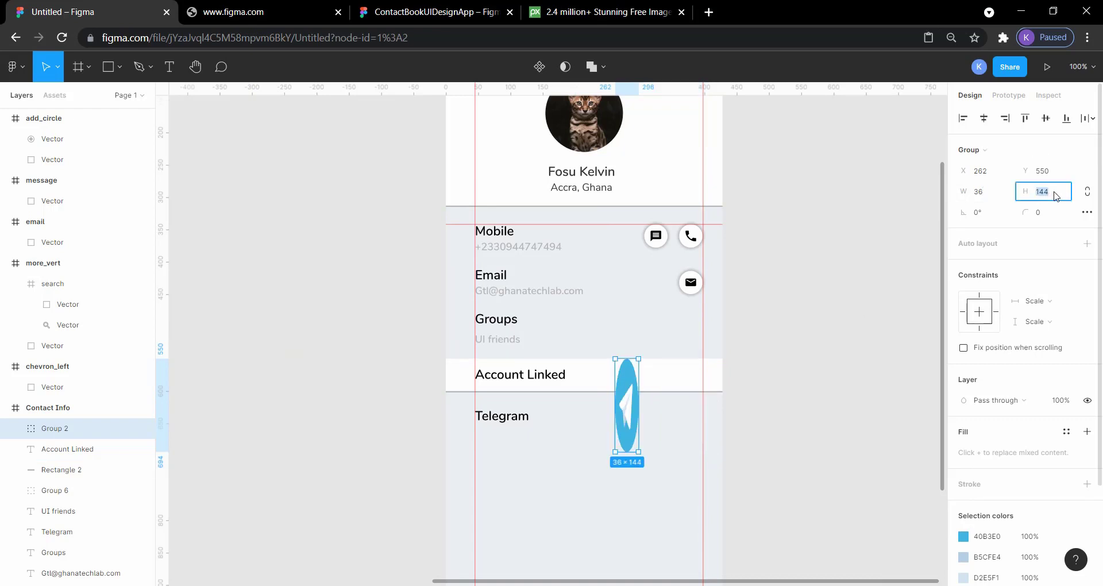
pyautogui.press('Return')
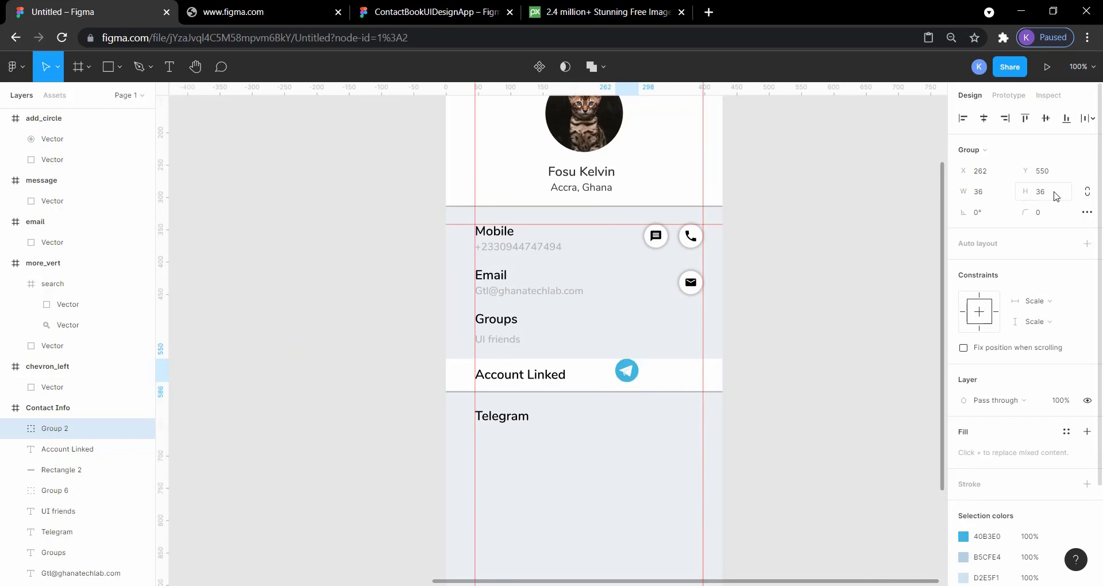
# Place the Telegram logo on the same row as the Telegram label, with its outer edge on the right margin guide
pyautogui.click(800, 278)
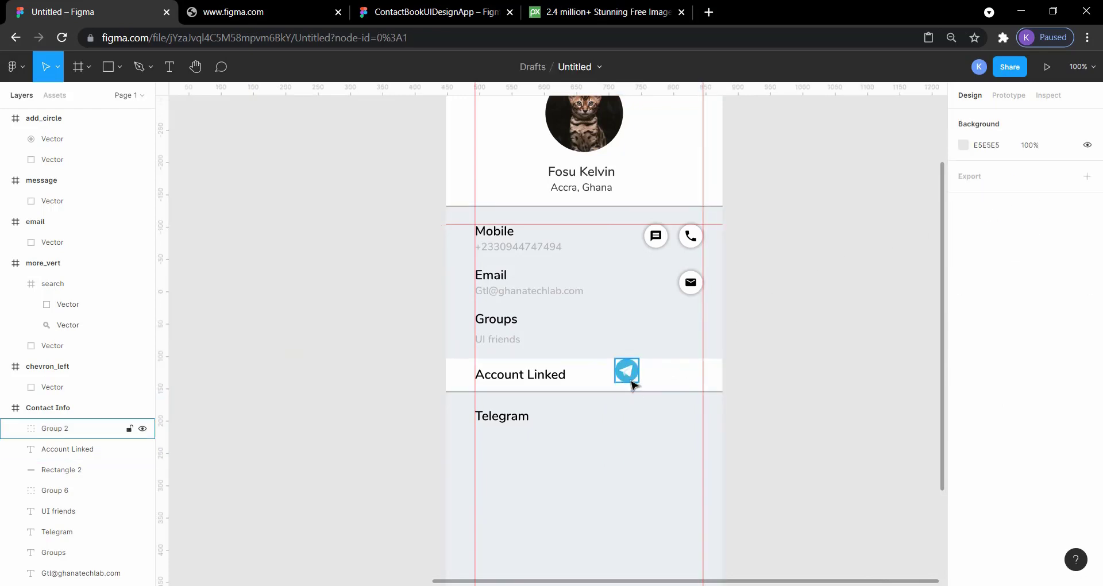
pyautogui.moveTo(626, 377); pyautogui.dragTo(690, 423)
pyautogui.click(844, 412)
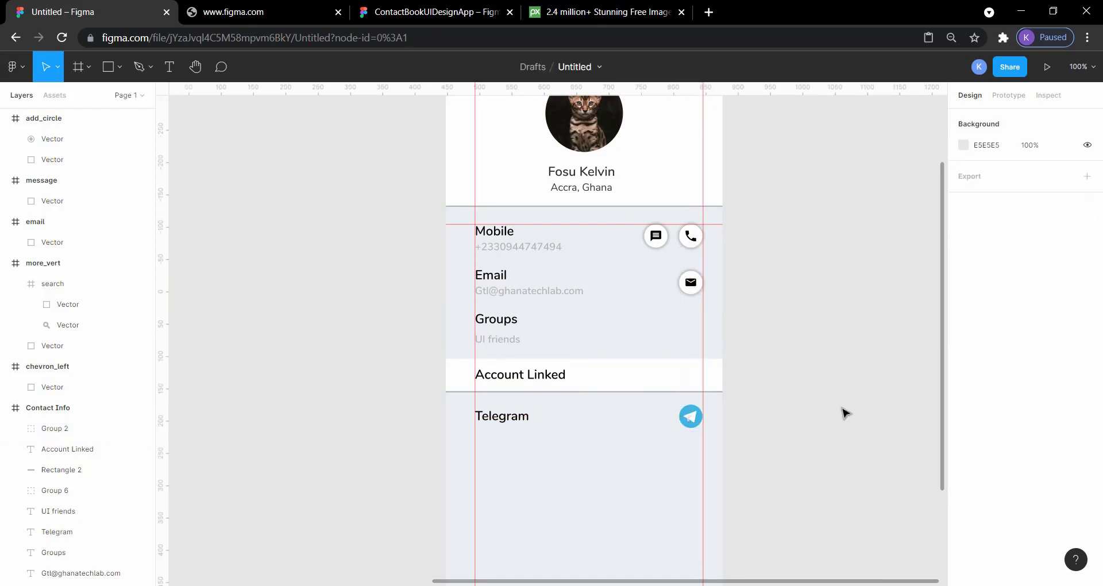
# Switch to the ContactBookUIDesignApp reference file and inspect the dimensions of its Telegram and email icons
pyautogui.click(394, 8)
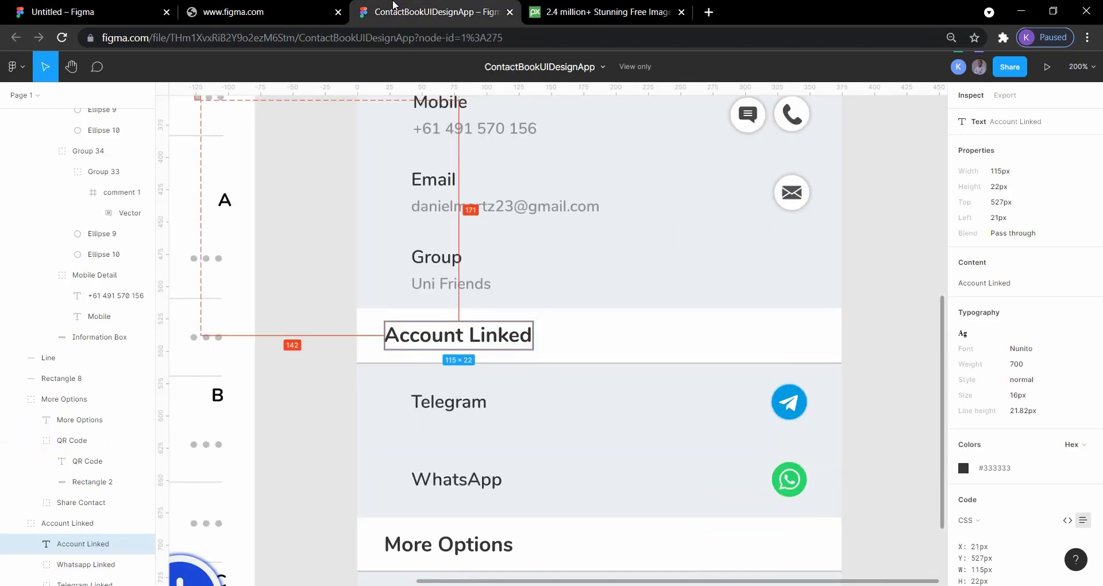
pyautogui.click(913, 274)
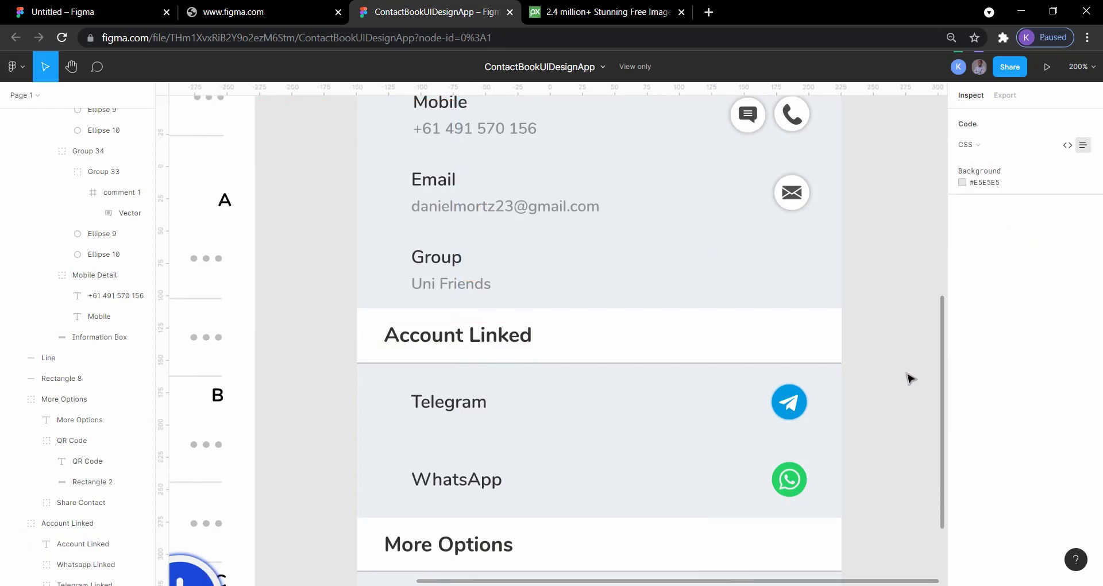
pyautogui.click(791, 404)
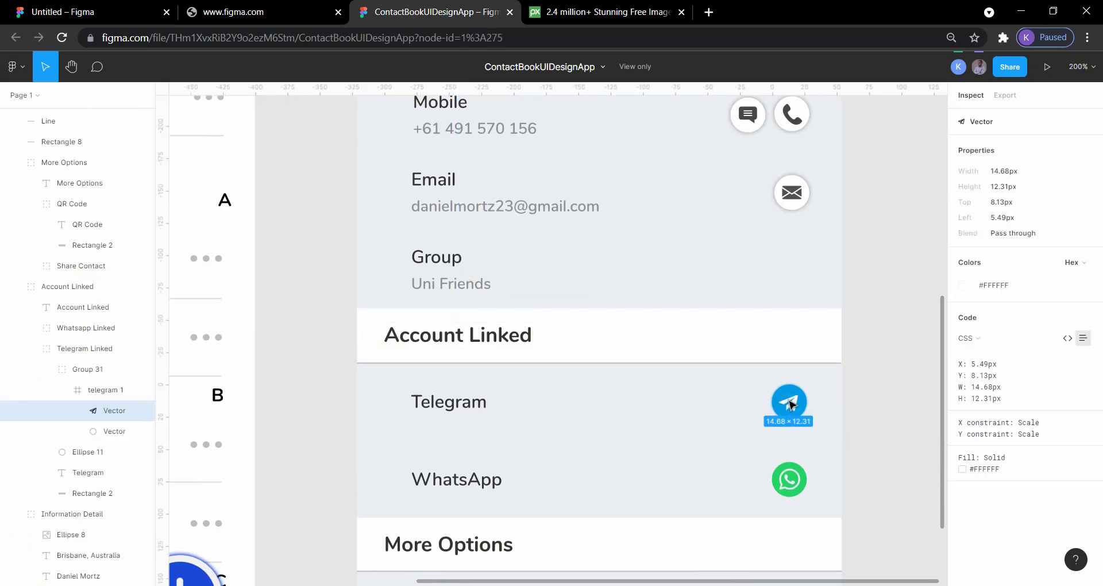
pyautogui.click(794, 389)
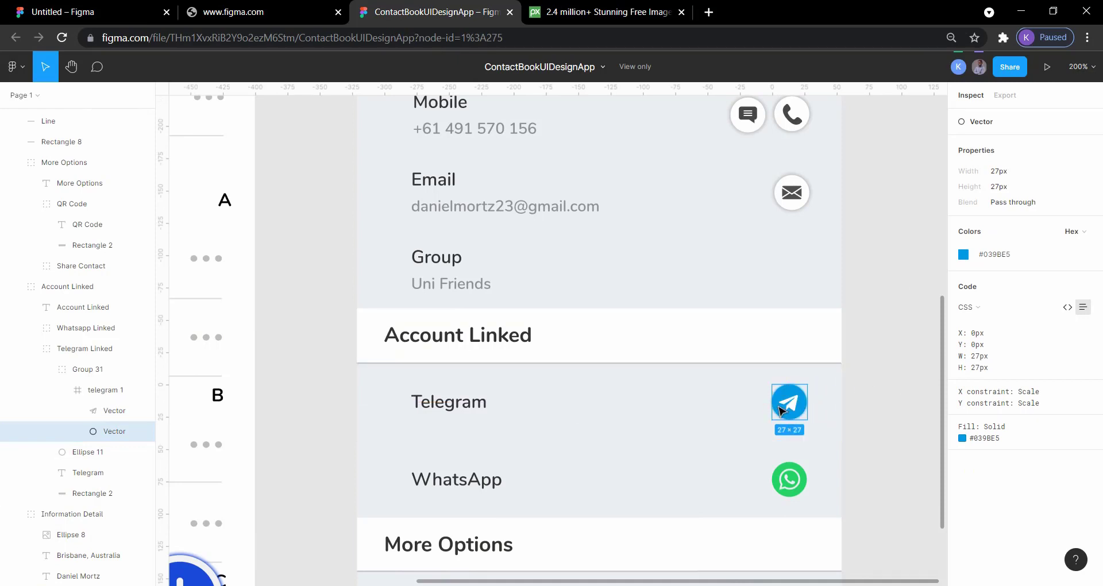
pyautogui.click(800, 185)
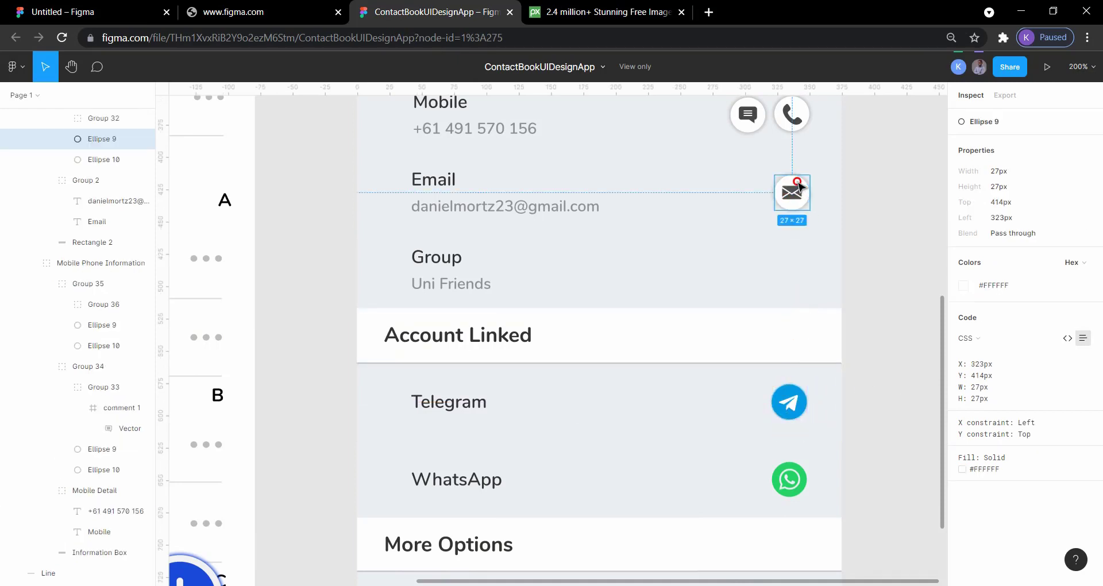
pyautogui.click(917, 246)
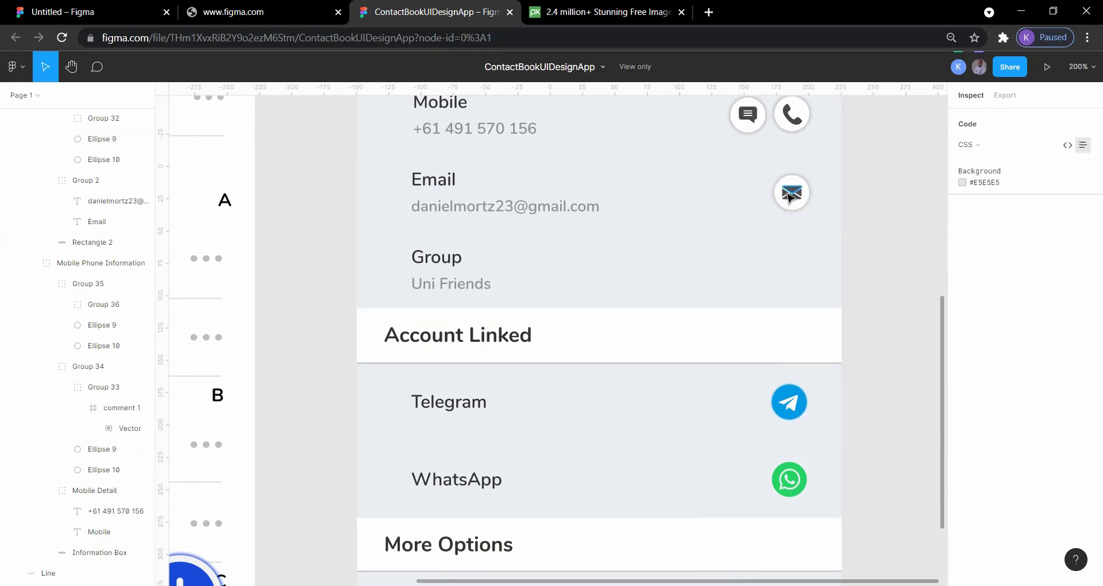
# Return to the Untitled file, duplicate the Telegram label and move the copy straight down to Y 673
pyautogui.click(99, 10)
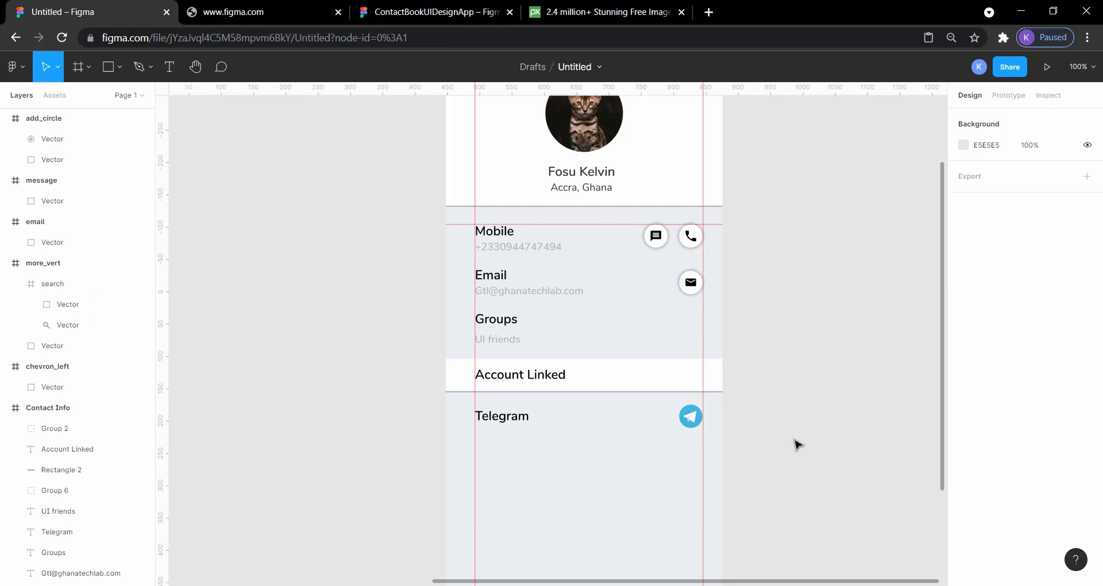
pyautogui.click(501, 419)
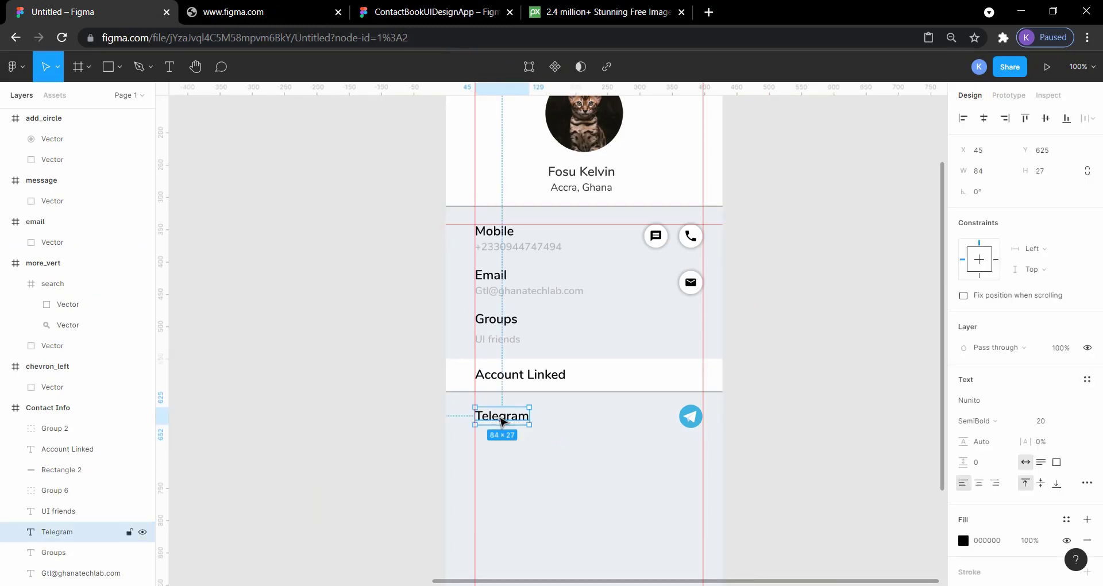
pyautogui.hotkey('ctrl', 'v')
pyautogui.press('Down')
pyautogui.press('Down')
pyautogui.press('Down')
pyautogui.press('Down')
pyautogui.press('Down')
pyautogui.press('Down')
pyautogui.press('Down')
pyautogui.press('Down')
pyautogui.press('Down')
pyautogui.press('Down')
pyautogui.press('Down')
pyautogui.press('Down')
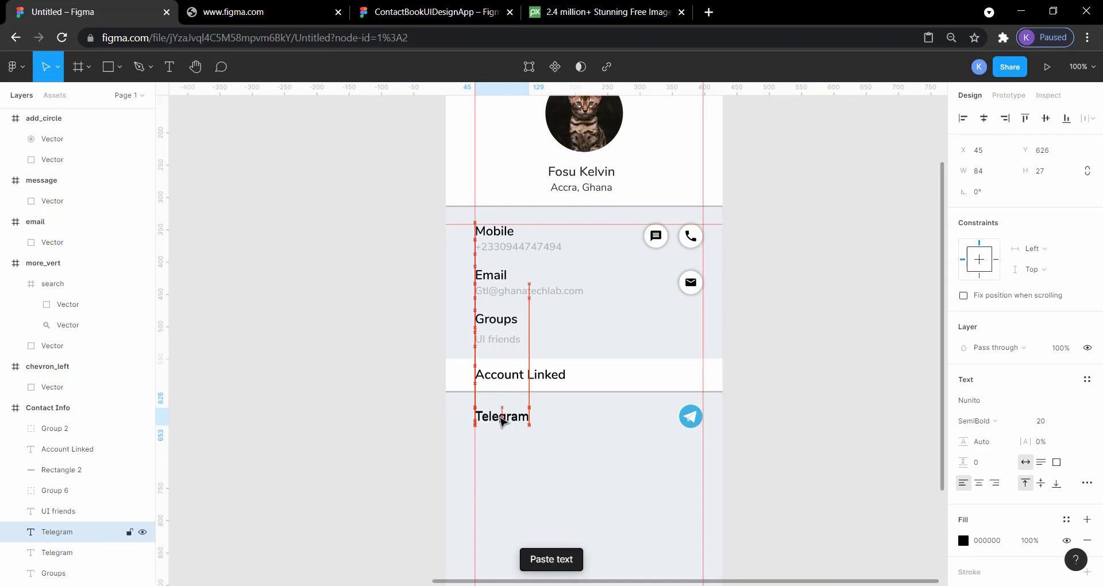
pyautogui.press('Down')
pyautogui.press('Down')
pyautogui.press('Down')
pyautogui.press('Down')
pyautogui.press('Down')
pyautogui.press('Down')
pyautogui.press('Down')
pyautogui.press('Down')
pyautogui.press('Down')
pyautogui.press('Down')
pyautogui.press('Down')
pyautogui.press('Down')
pyautogui.press('Down')
pyautogui.press('Down')
pyautogui.press('Down')
pyautogui.press('Down')
pyautogui.press('Down')
pyautogui.press('Down')
pyautogui.press('Down')
pyautogui.press('Down')
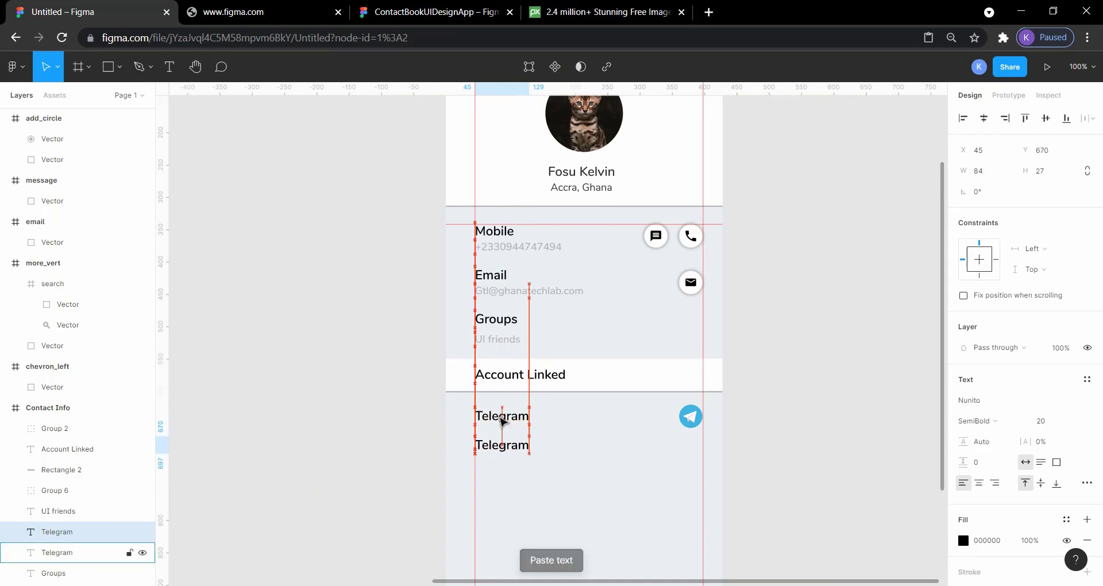
# Change the text of the duplicated Telegram label to "WhatsApp"
pyautogui.doubleClick(501, 448)
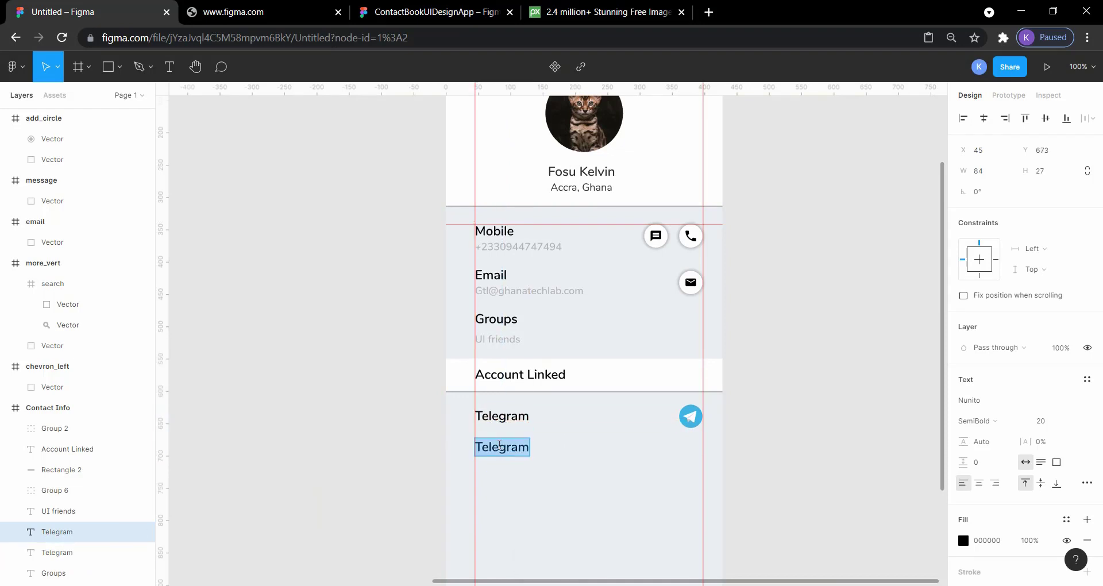
pyautogui.write('What')
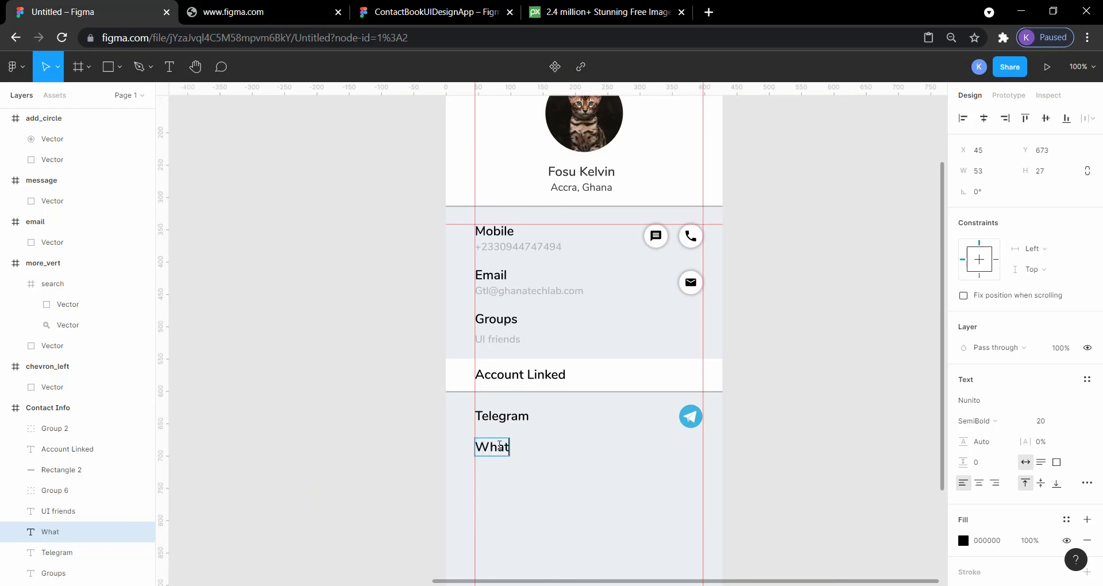
pyautogui.write('sa')
pyautogui.write('App')
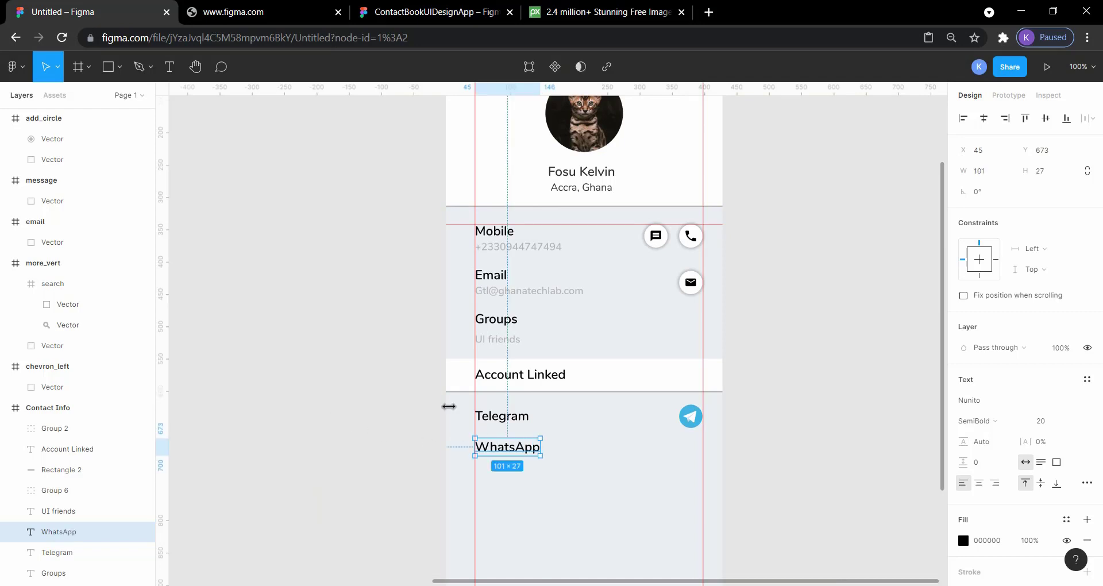
pyautogui.click(335, 356)
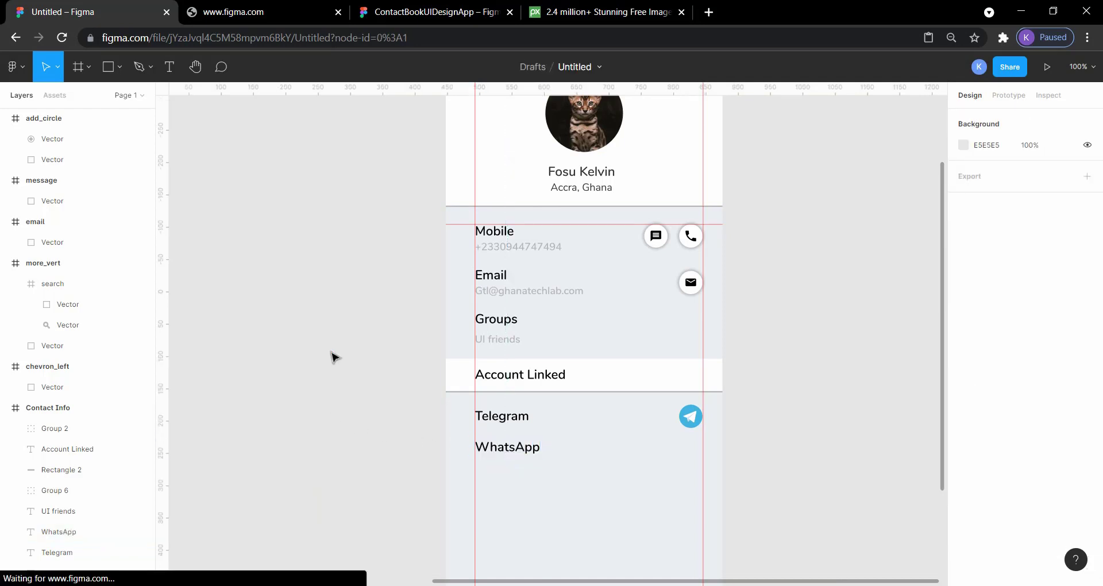
# Check the spacing of the WhatsApp label against the rows above, including the Groups and UI friends texts
pyautogui.click(515, 424)
pyautogui.click(533, 452)
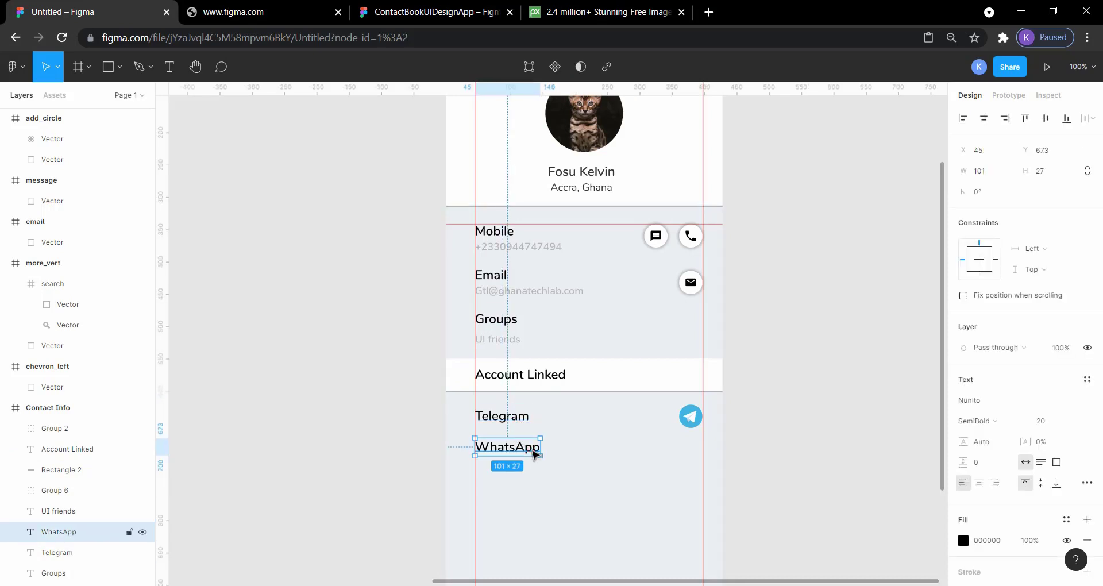
pyautogui.press('alt')
pyautogui.click(501, 341)
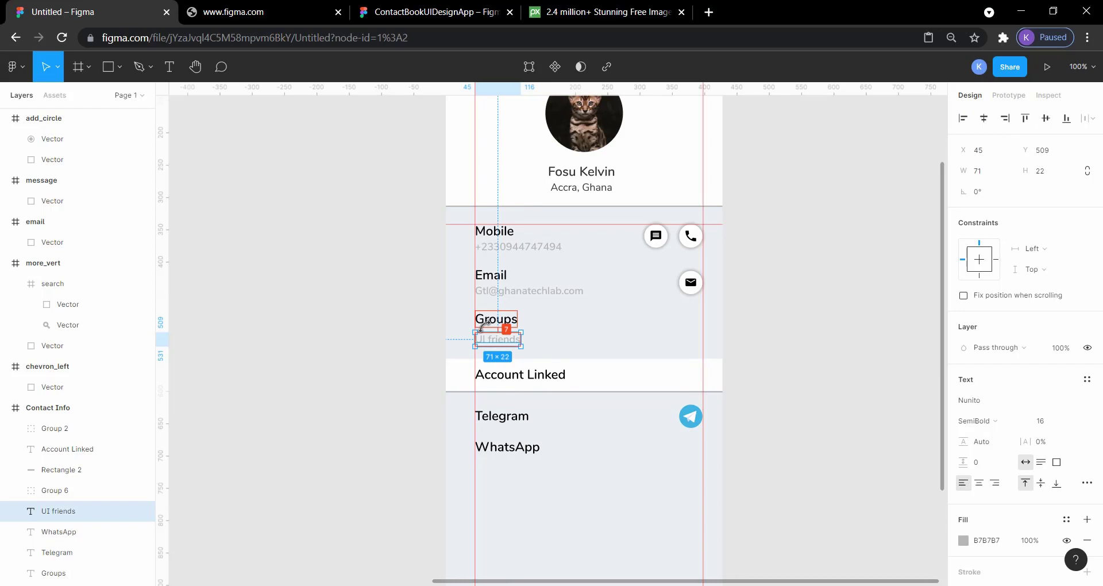
pyautogui.click(506, 315)
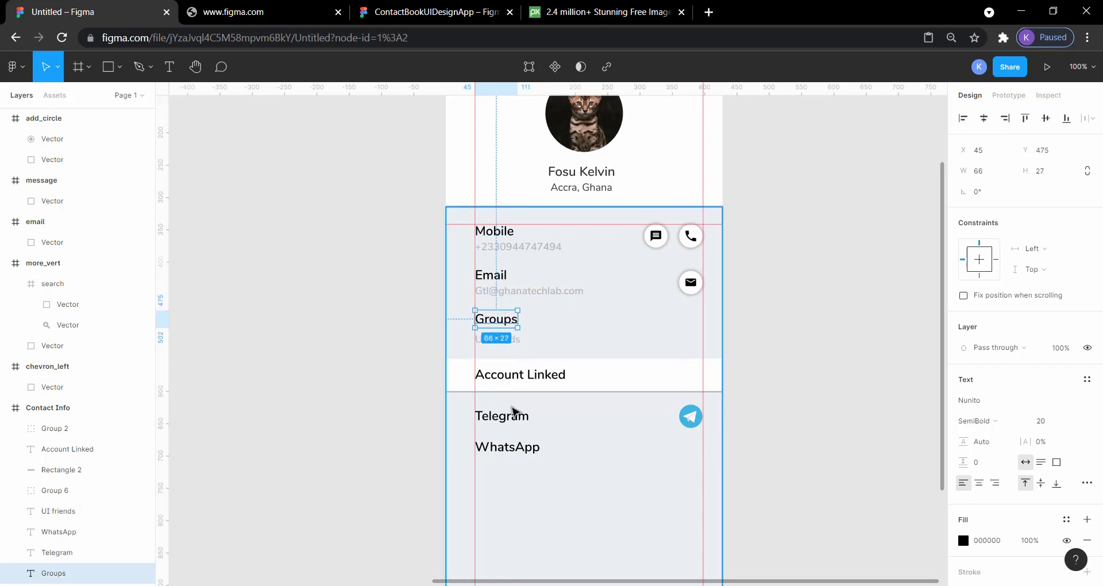
# Move the WhatsApp label up 2 px to Y 671, closer to the Telegram label
pyautogui.click(510, 450)
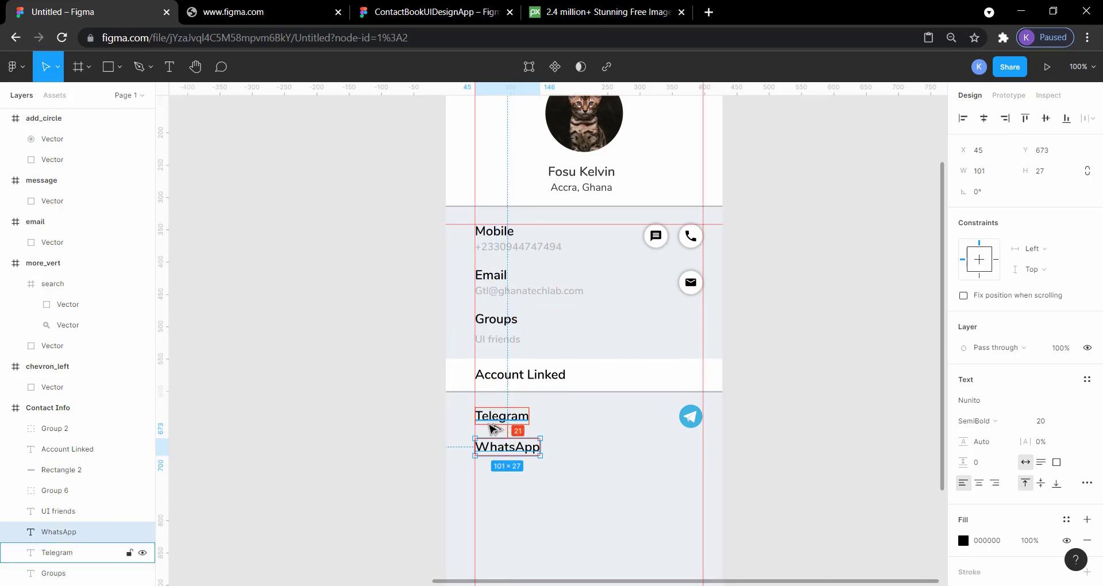
pyautogui.press('Up')
pyautogui.press('Up')
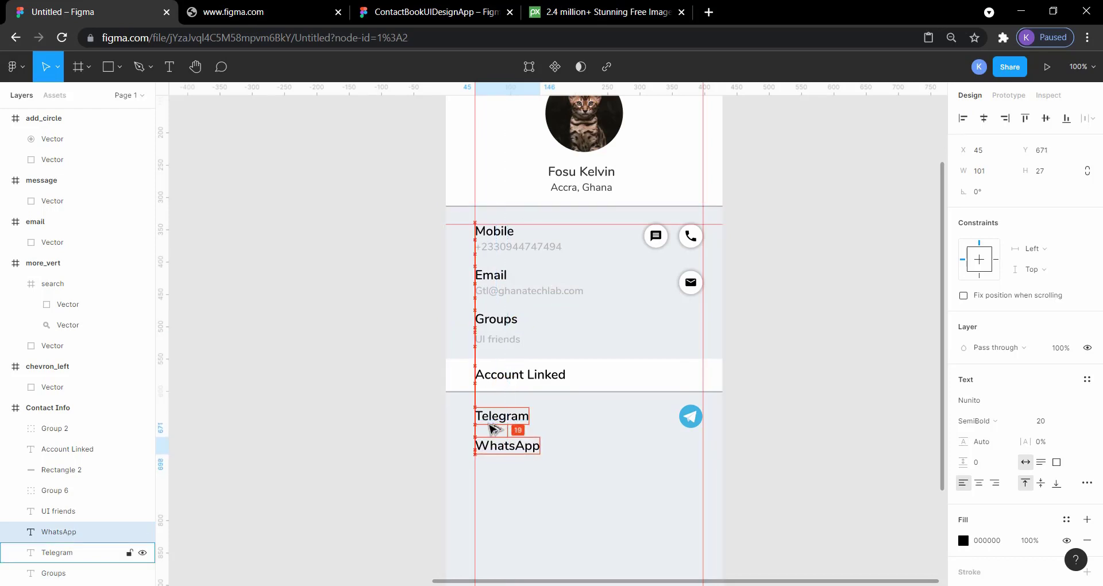
pyautogui.click(805, 447)
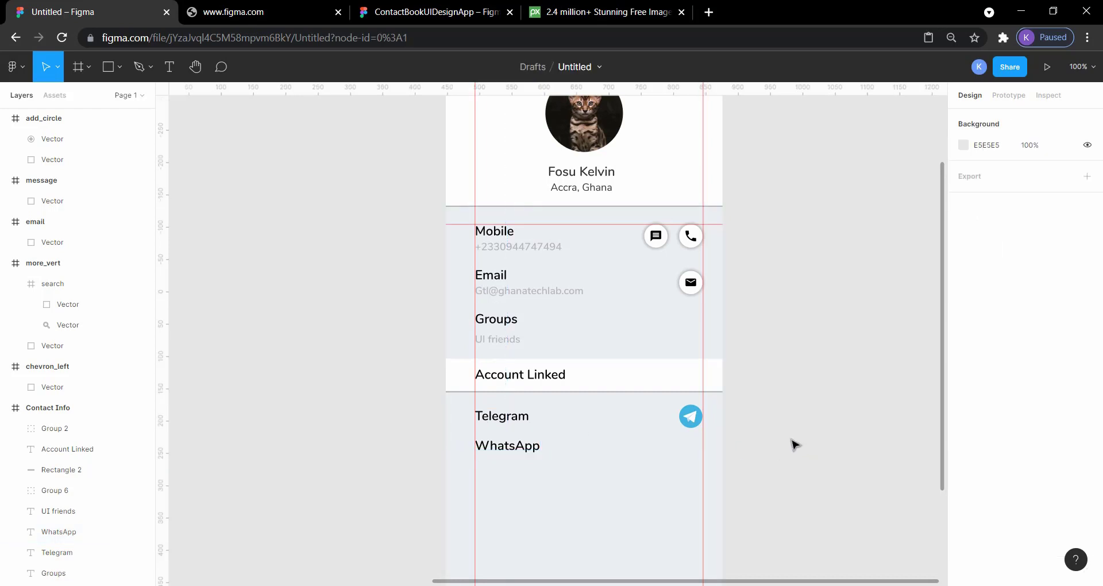
# Find the large WhatsApp logo on the canvas and move it beside the Contact Info frame, to X 896, Y 162
pyautogui.hscroll(-5, 327, 408)
pyautogui.hscroll(-5, 391, 359)
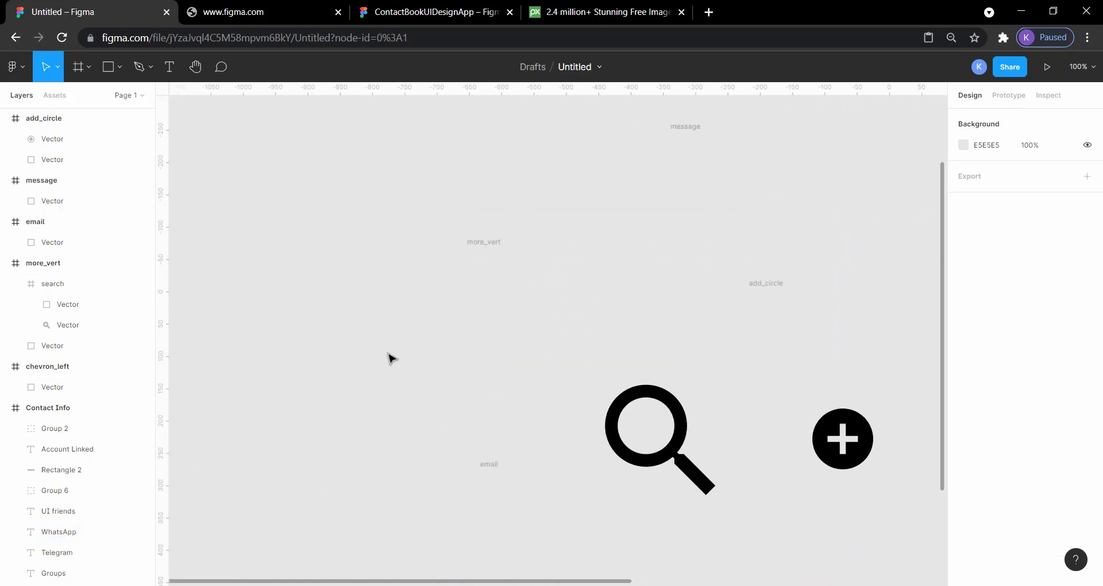
pyautogui.scroll(5, 389, 357)
pyautogui.hscroll(3, 402, 321)
pyautogui.moveTo(422, 281); pyautogui.dragTo(914, 409)
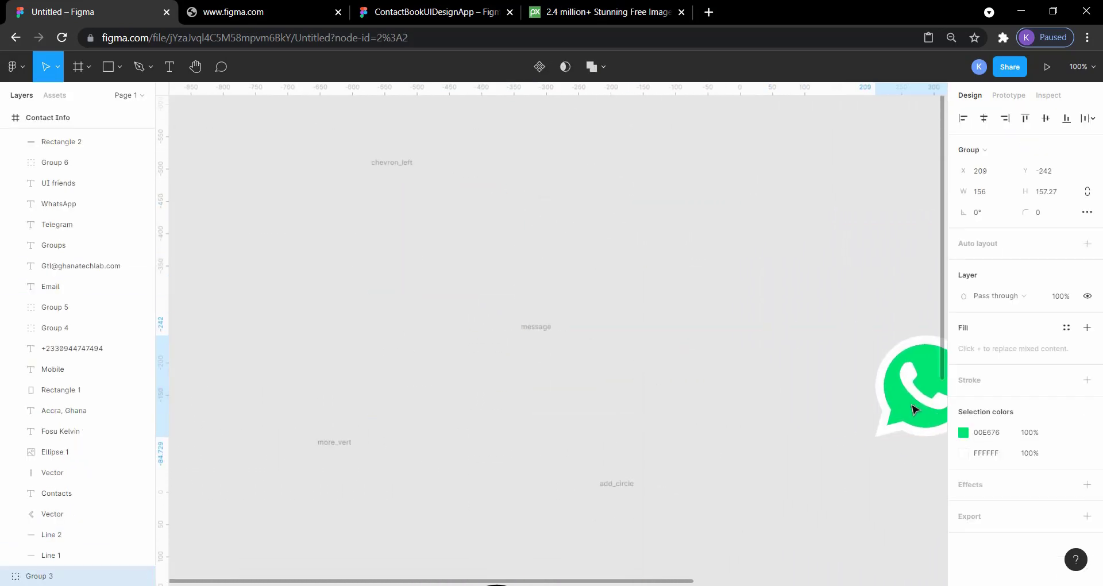
pyautogui.hscroll(8, 848, 414)
pyautogui.scroll(-4, 842, 411)
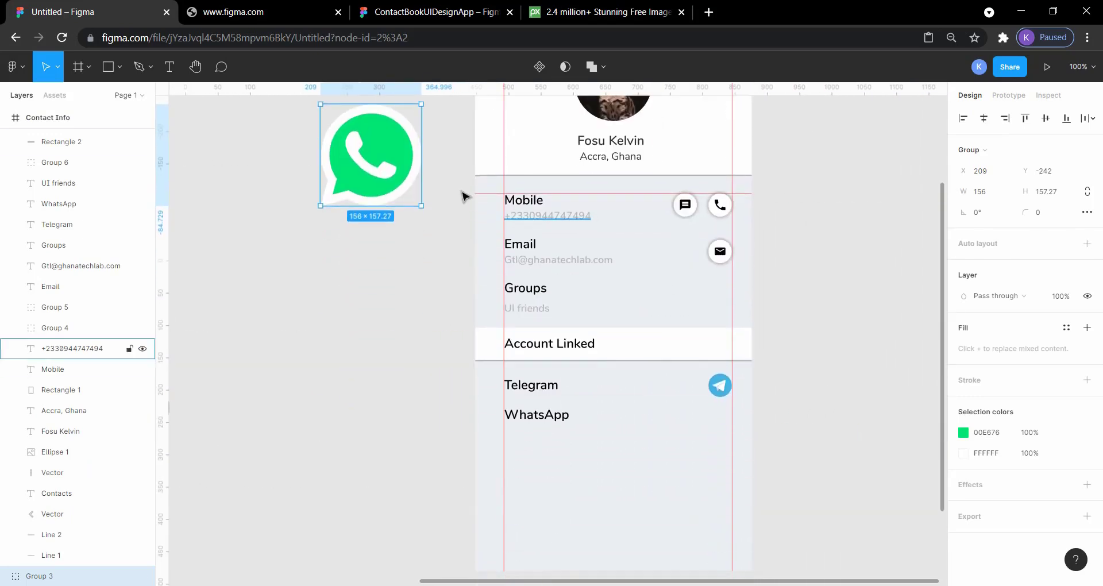
pyautogui.moveTo(386, 176); pyautogui.dragTo(830, 437)
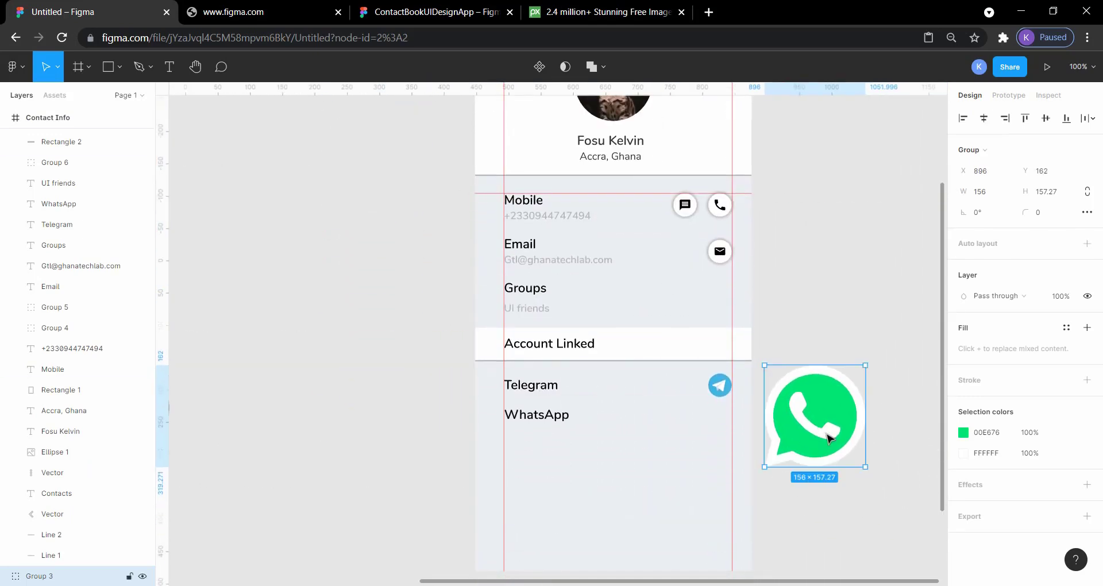
# Resize the WhatsApp logo to 36 by 36
pyautogui.click(996, 197)
pyautogui.press('Return')
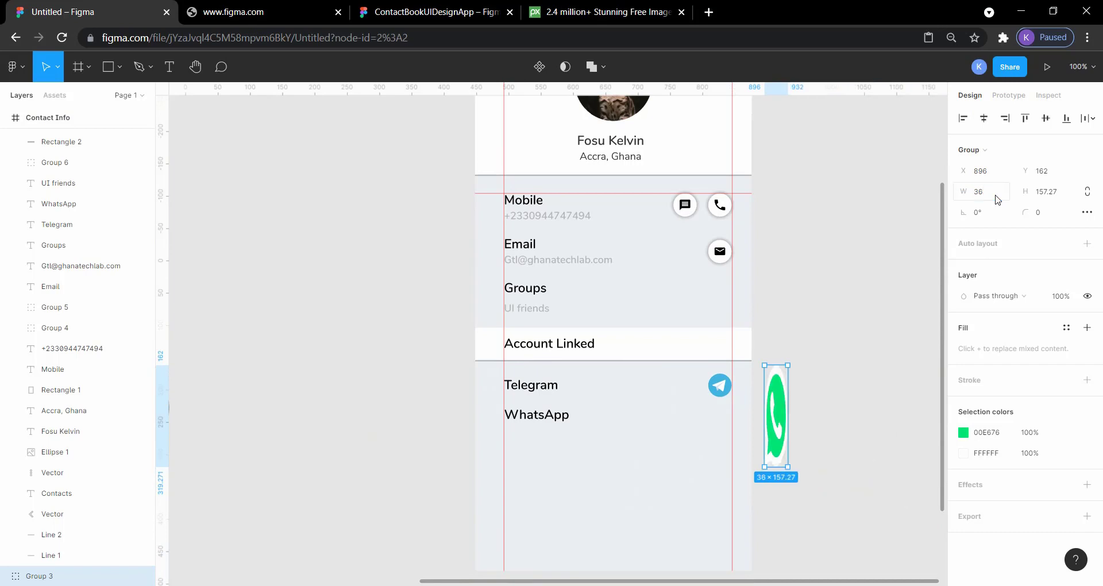
pyautogui.click(1047, 191)
pyautogui.press('Return')
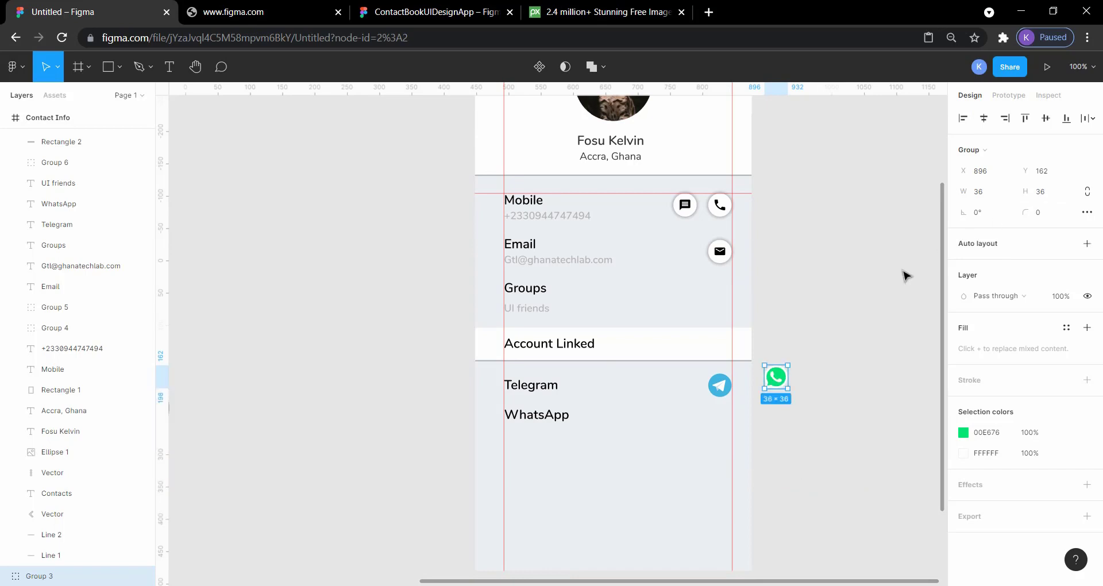
# Place the WhatsApp logo in the WhatsApp row under the Telegram logo, at X 362, Y 667
pyautogui.click(777, 381)
pyautogui.moveTo(782, 388); pyautogui.dragTo(726, 425)
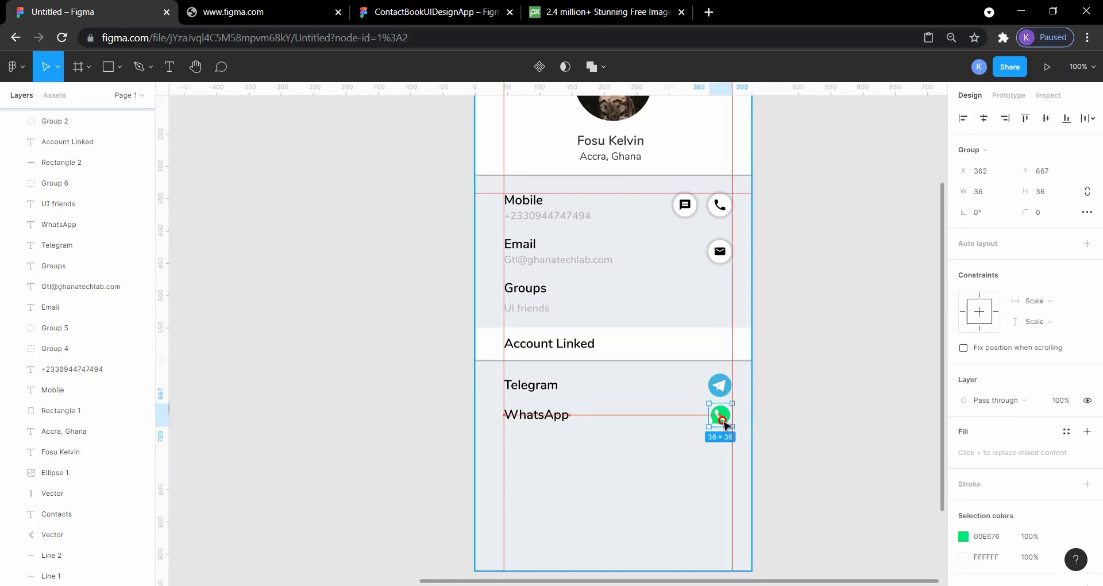
pyautogui.click(841, 425)
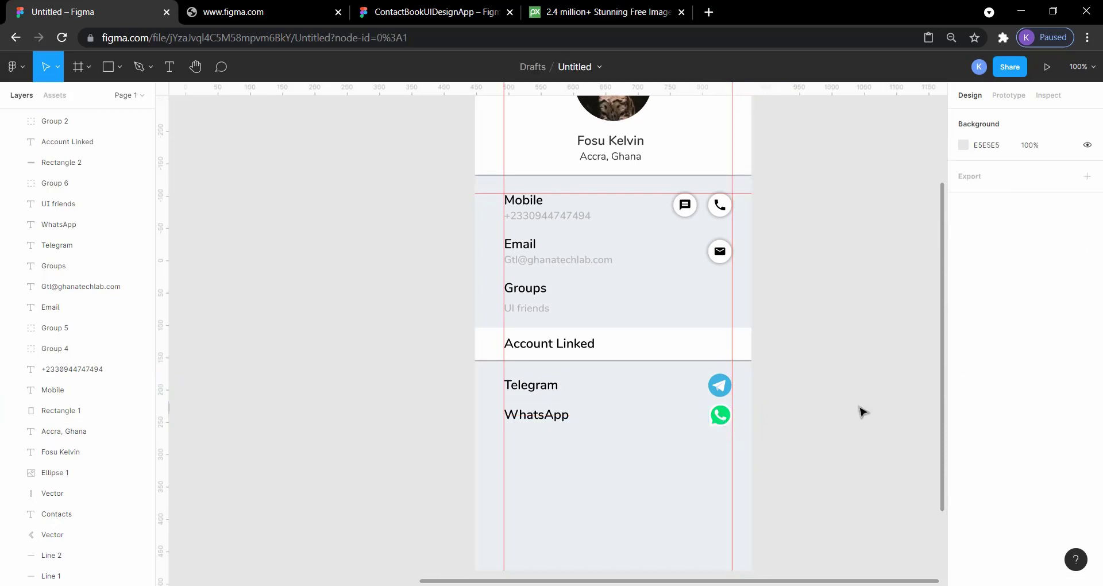
# Compare the Telegram and WhatsApp rows with the ContactBookUIDesignApp reference, including the Telegram logo's position in the Untitled file
pyautogui.click(397, 6)
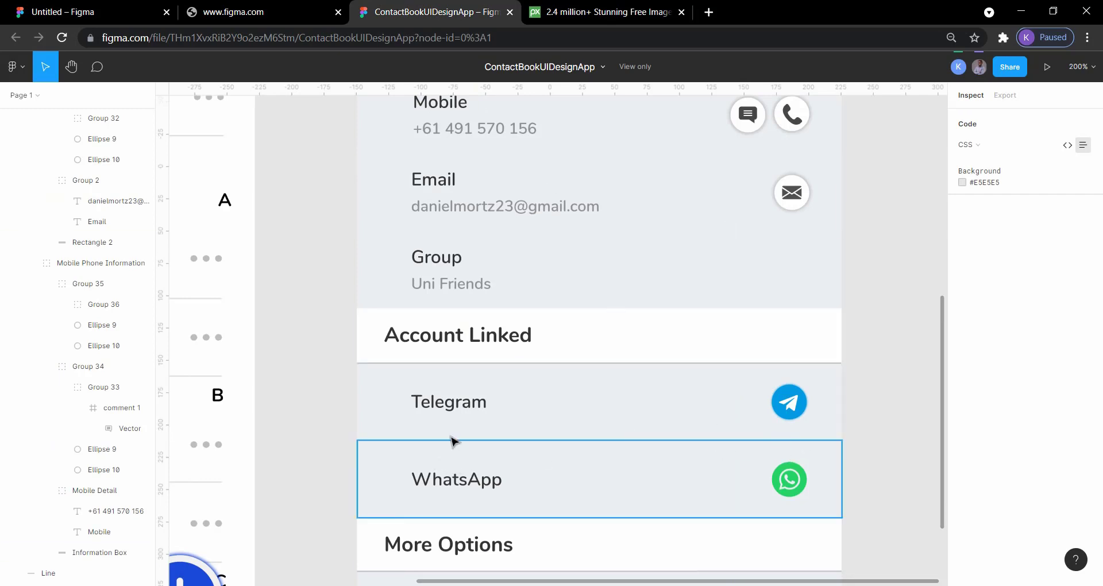
pyautogui.click(92, 6)
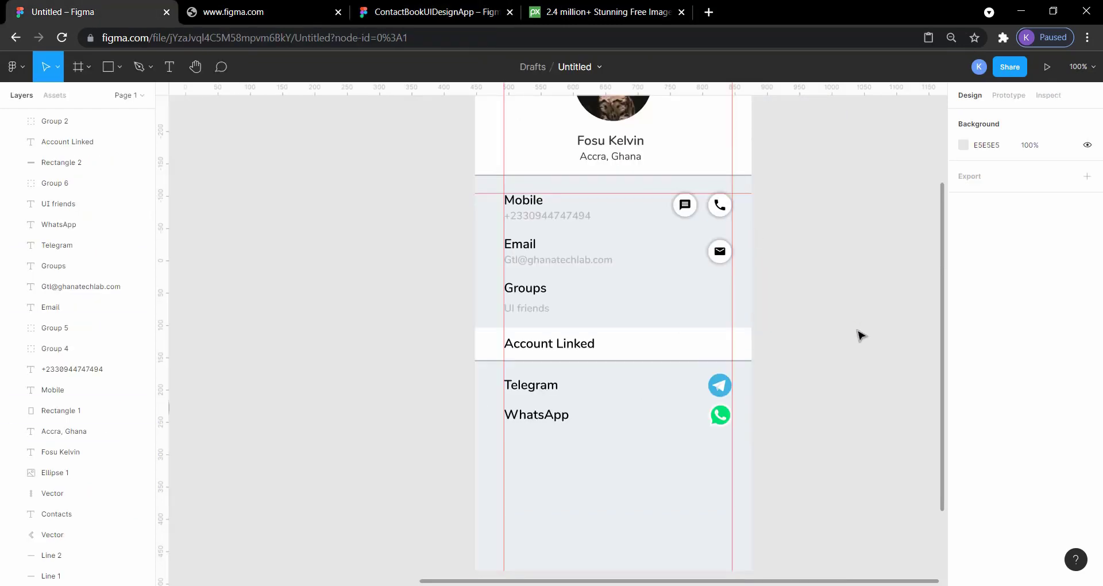
pyautogui.click(727, 389)
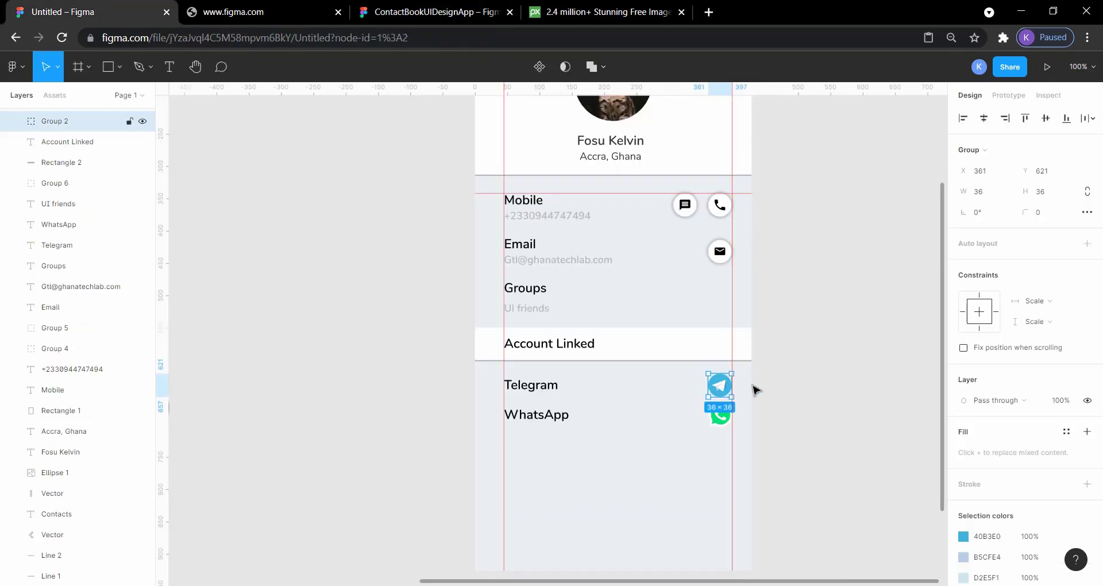
pyautogui.click(843, 407)
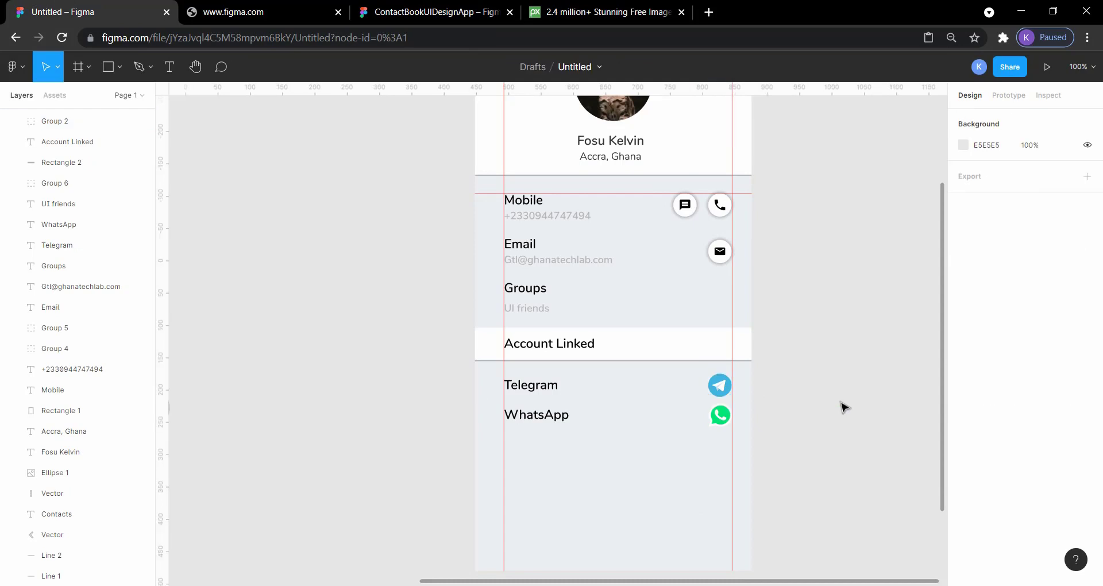
# Move the WhatsApp label and logo down together by 20 px, bringing the label to Y 691
pyautogui.click(724, 418)
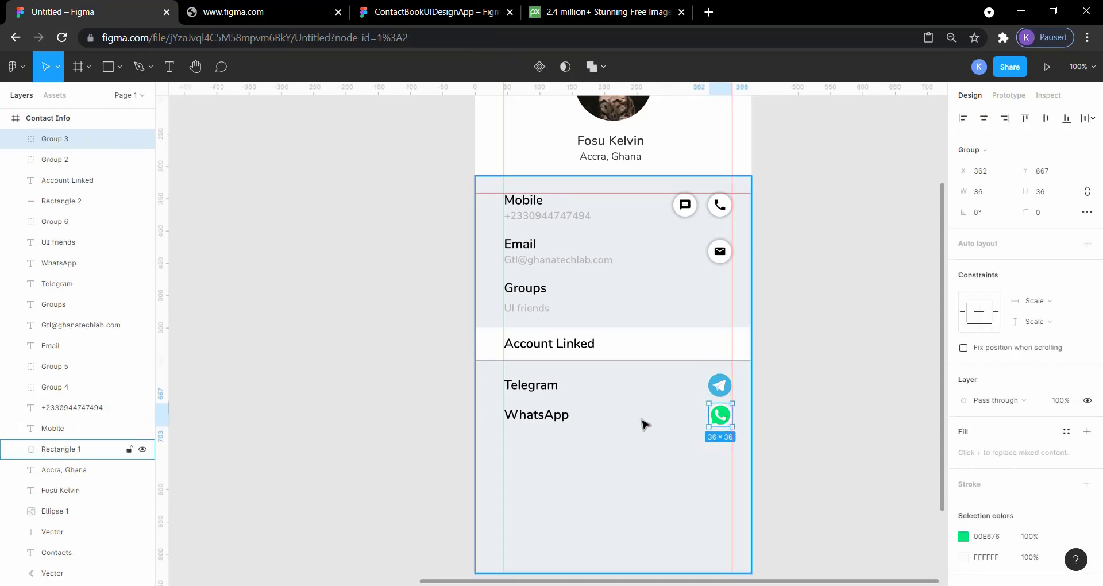
pyautogui.keyDown('shift'); pyautogui.click(553, 420); pyautogui.keyUp('shift')
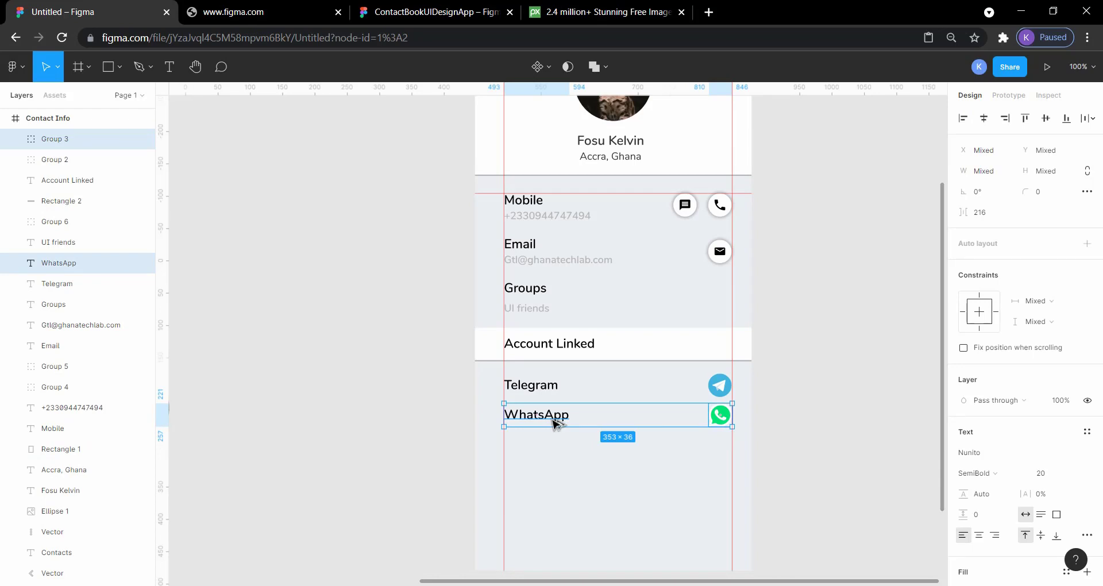
pyautogui.moveTo(553, 419); pyautogui.dragTo(554, 424)
pyautogui.click(554, 424)
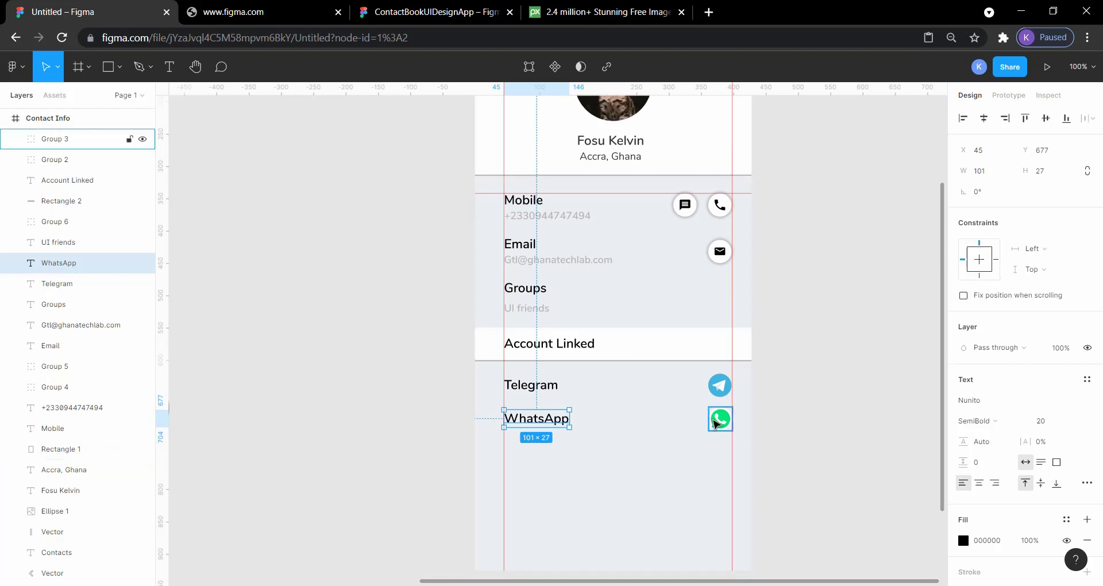
pyautogui.keyDown('shift'); pyautogui.click(715, 424); pyautogui.keyUp('shift')
pyautogui.press('Down')
pyautogui.press('Down')
pyautogui.press('Down')
pyautogui.press('Down')
pyautogui.press('Down')
pyautogui.press('Down')
pyautogui.press('Down')
pyautogui.press('Down')
pyautogui.press('Down')
pyautogui.press('Down')
pyautogui.press('Down')
pyautogui.press('Down')
pyautogui.press('Down')
pyautogui.press('Down')
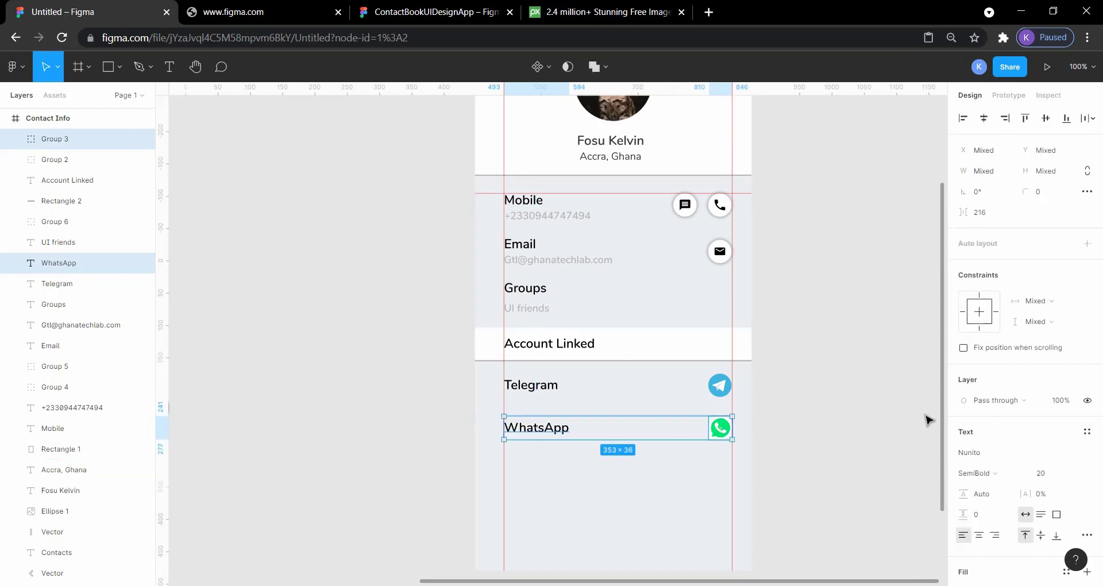
pyautogui.click(859, 437)
# Measure the gap between the WhatsApp and Telegram labels and review the layout of the Contact Info screen
pyautogui.click(538, 431)
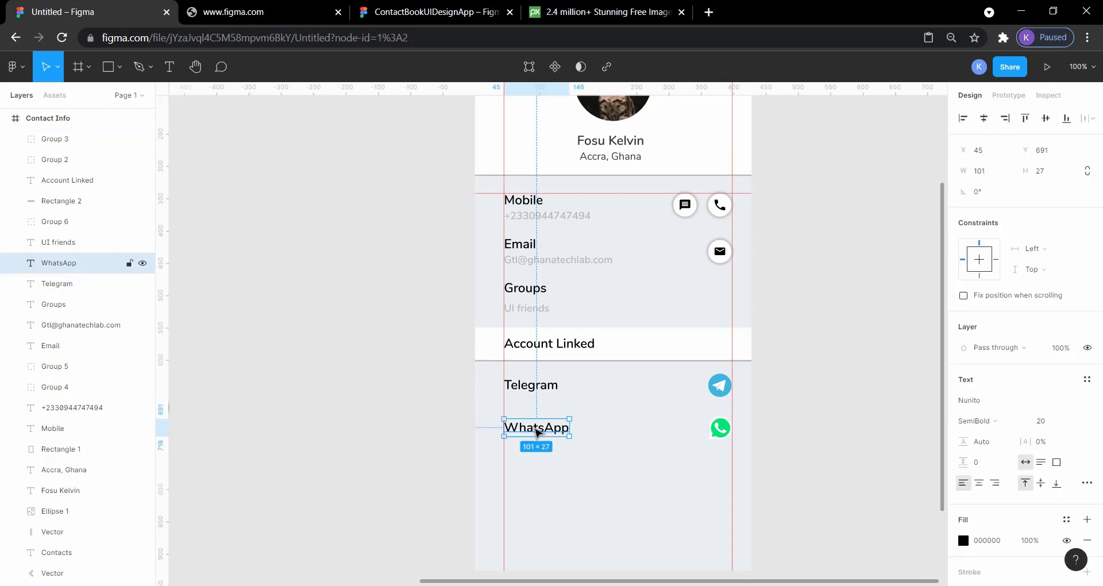
pyautogui.press('alt')
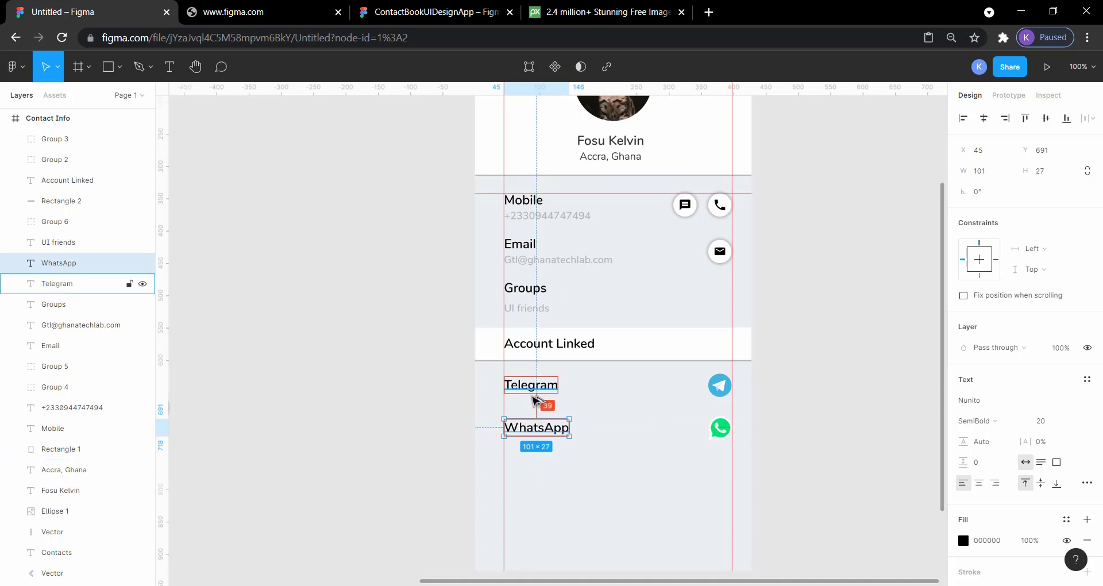
pyautogui.click(364, 433)
pyautogui.scroll(-2, 364, 432)
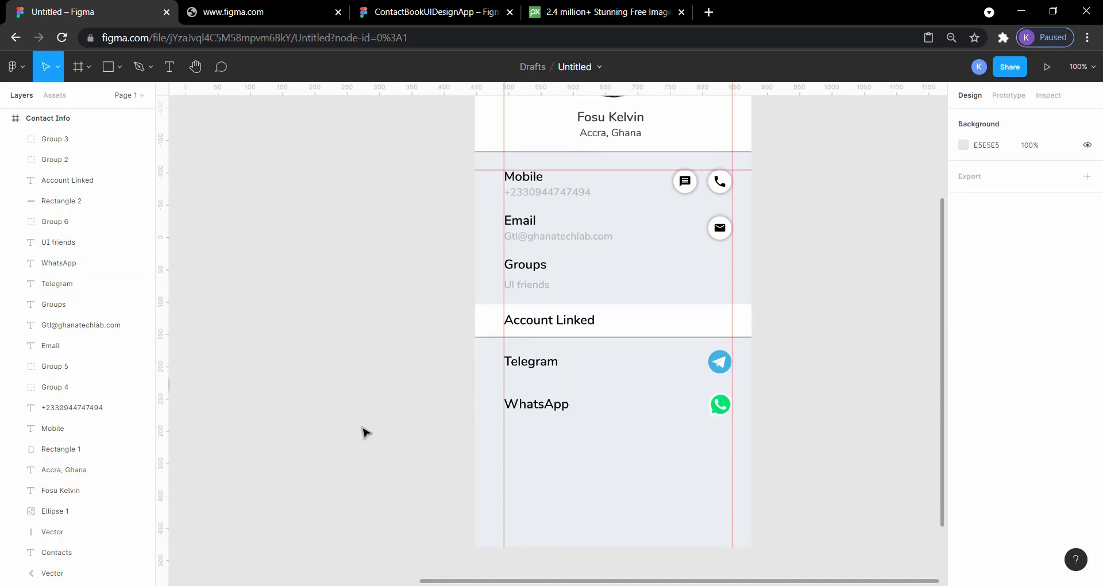
pyautogui.scroll(1, 365, 432)
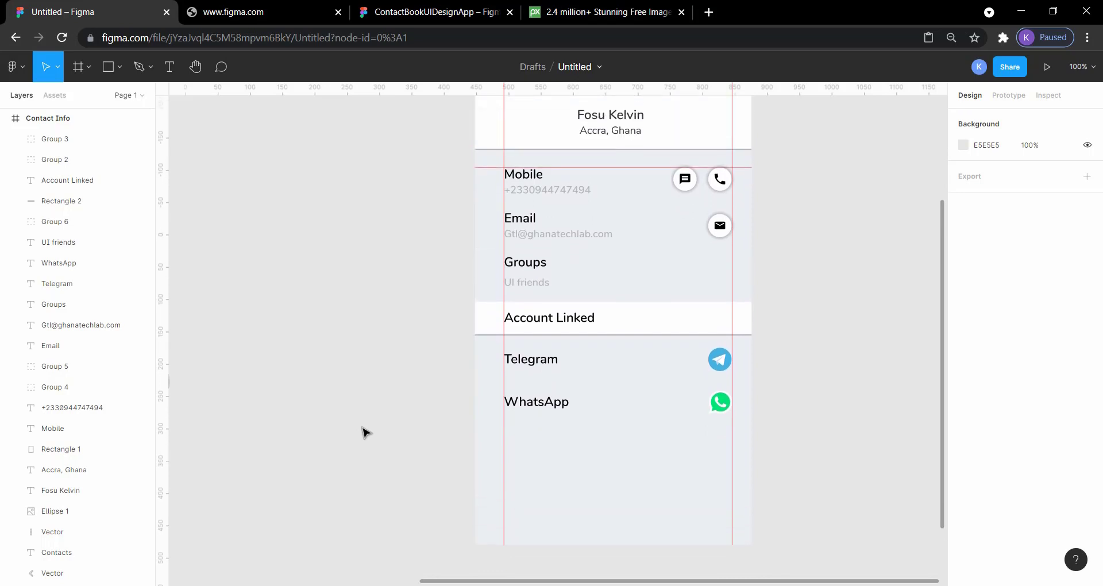
# Examine the sections of the contact screen in the ContactBookUIDesignApp reference, from Mobile down to More Options
pyautogui.click(374, 5)
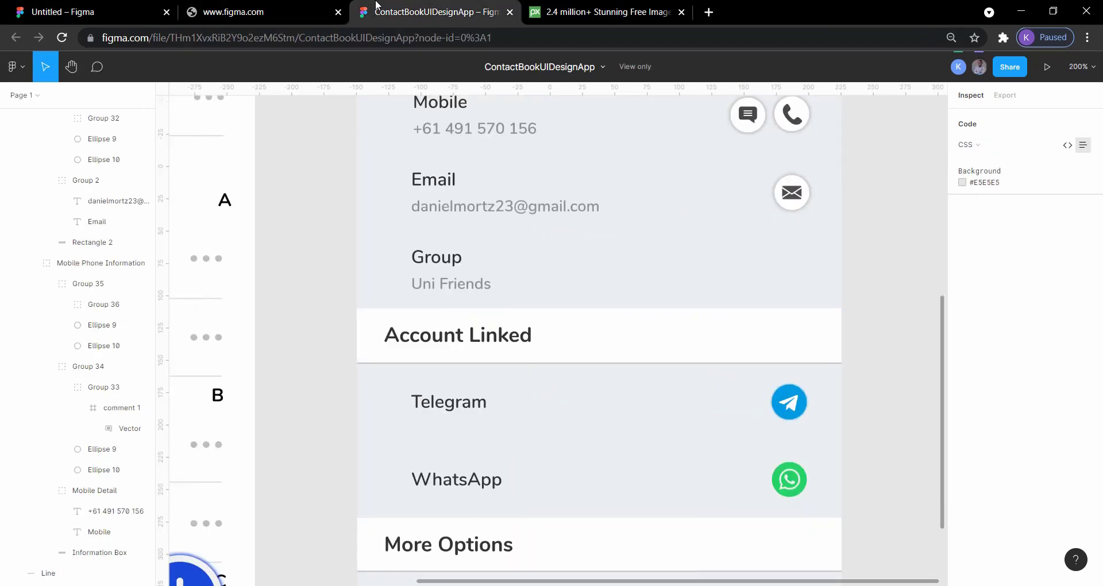
pyautogui.scroll(1, 920, 295)
pyautogui.scroll(2, 920, 295)
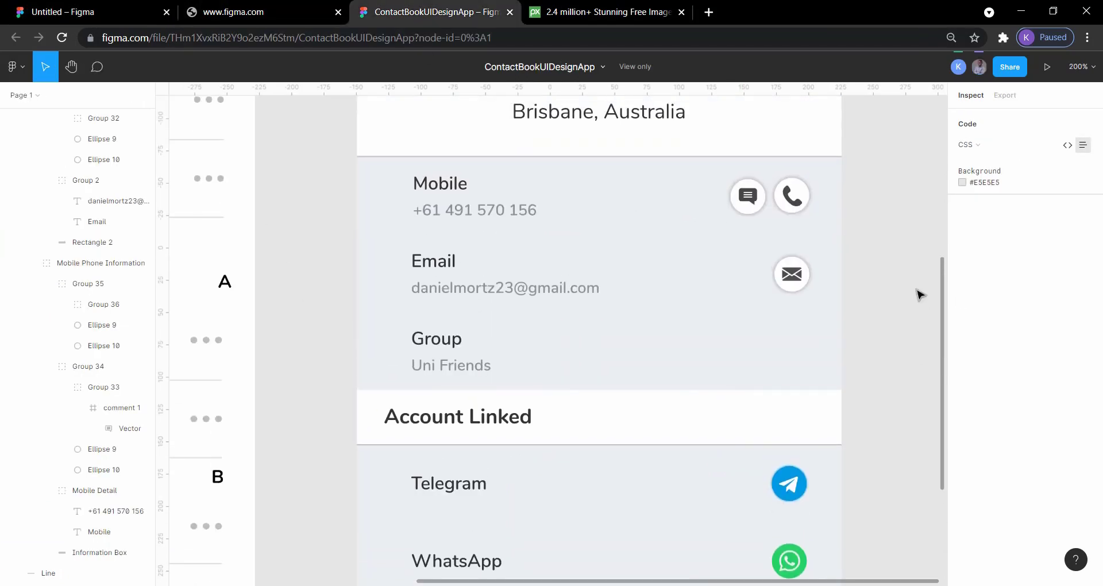
pyautogui.scroll(-5, 920, 295)
pyautogui.scroll(-4, 920, 294)
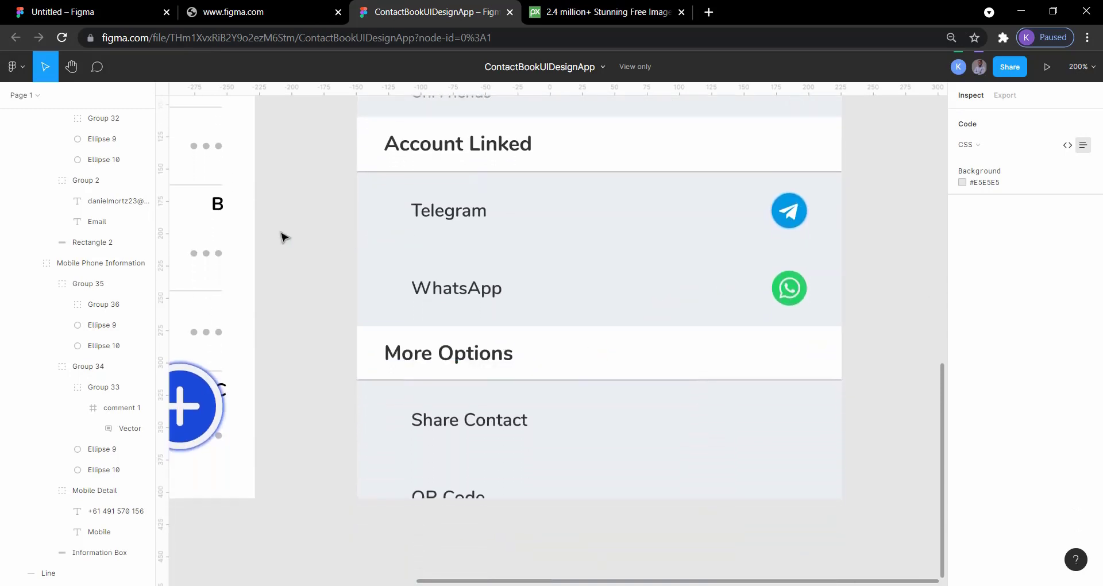
# Return to the Untitled file and nudge the white Account Linked band 1 px left to X -1
pyautogui.click(64, 12)
pyautogui.click(613, 316)
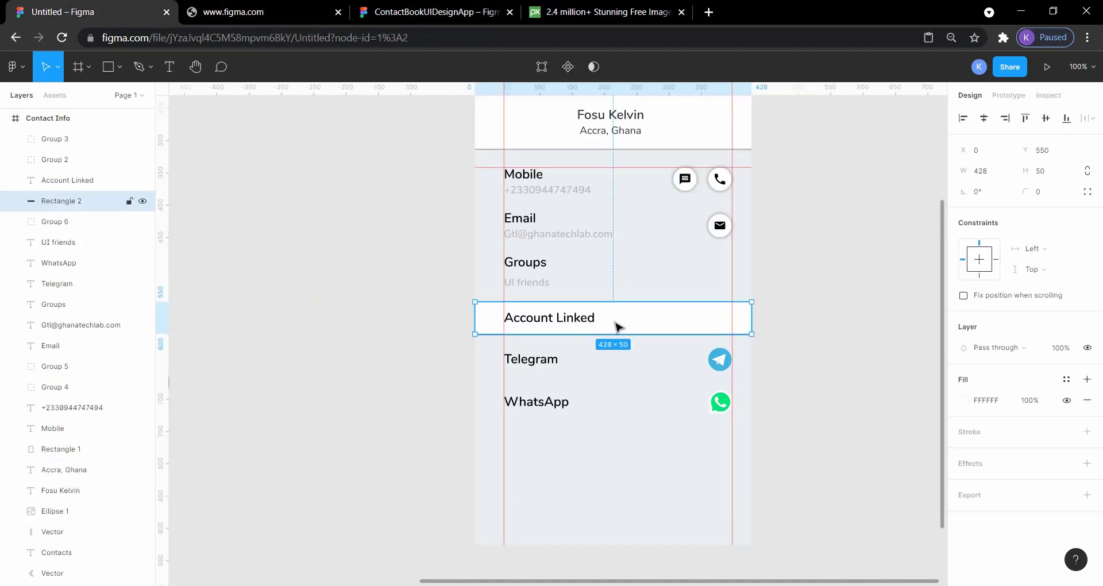
pyautogui.press('Left')
# Try to select the grey divider line under the Account Linked band at its left end
pyautogui.scroll(5, 788, 334)
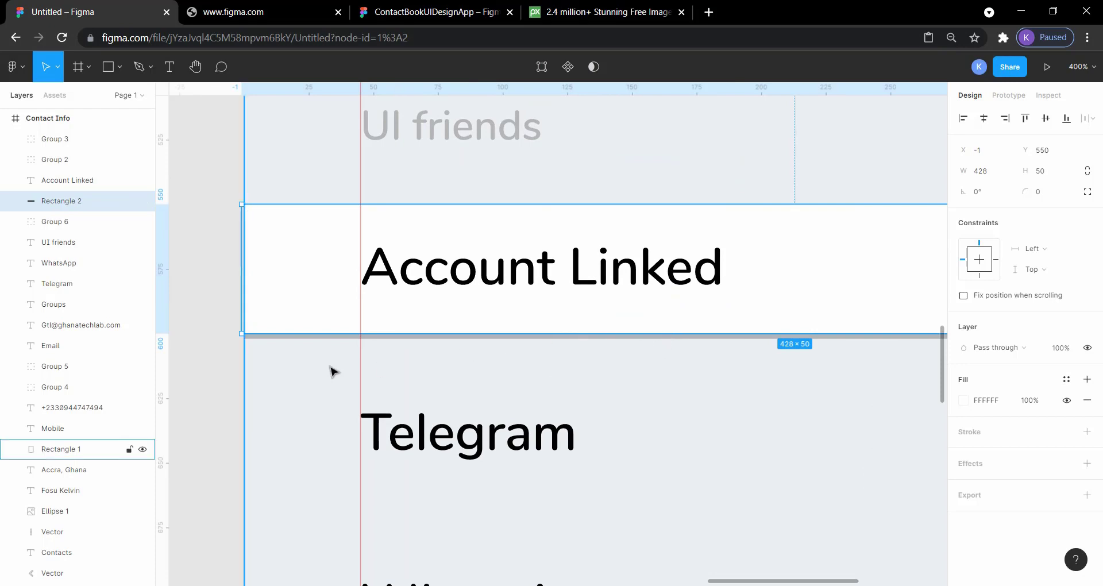
pyautogui.click(219, 362)
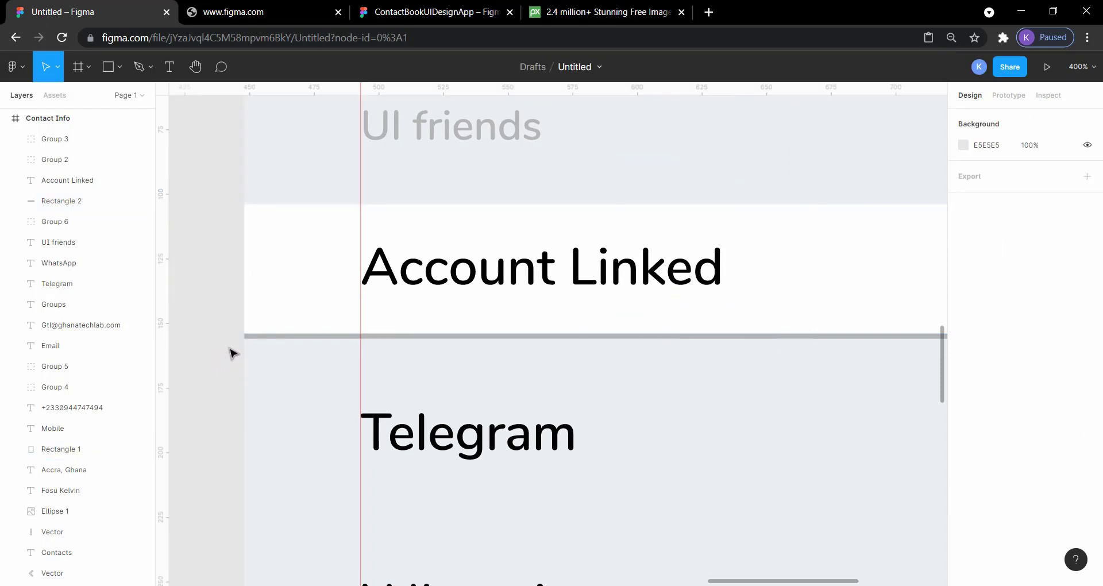
pyautogui.click(250, 340)
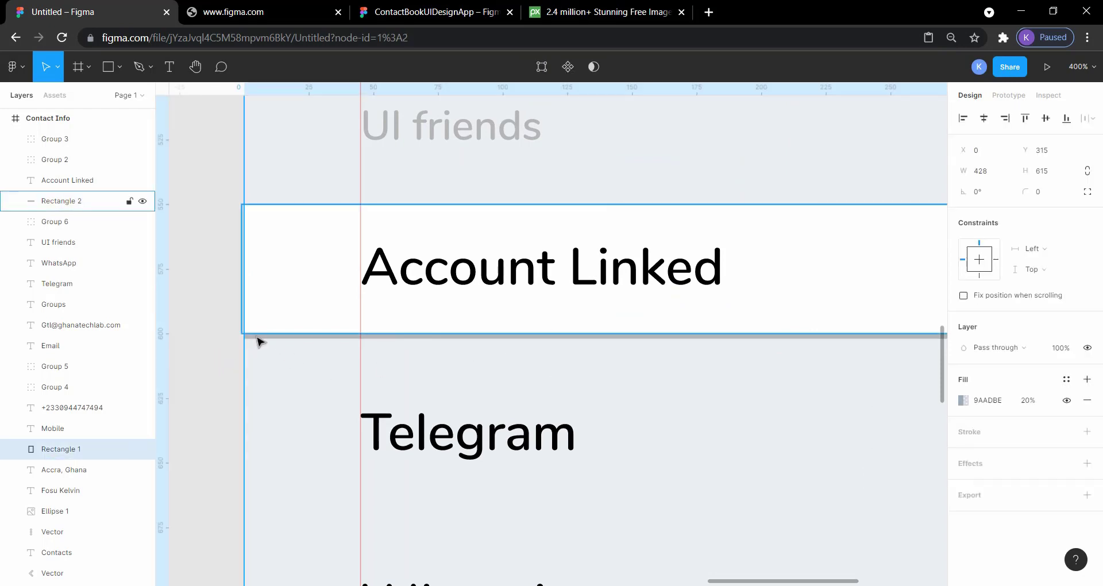
pyautogui.click(257, 337)
pyautogui.doubleClick(256, 336)
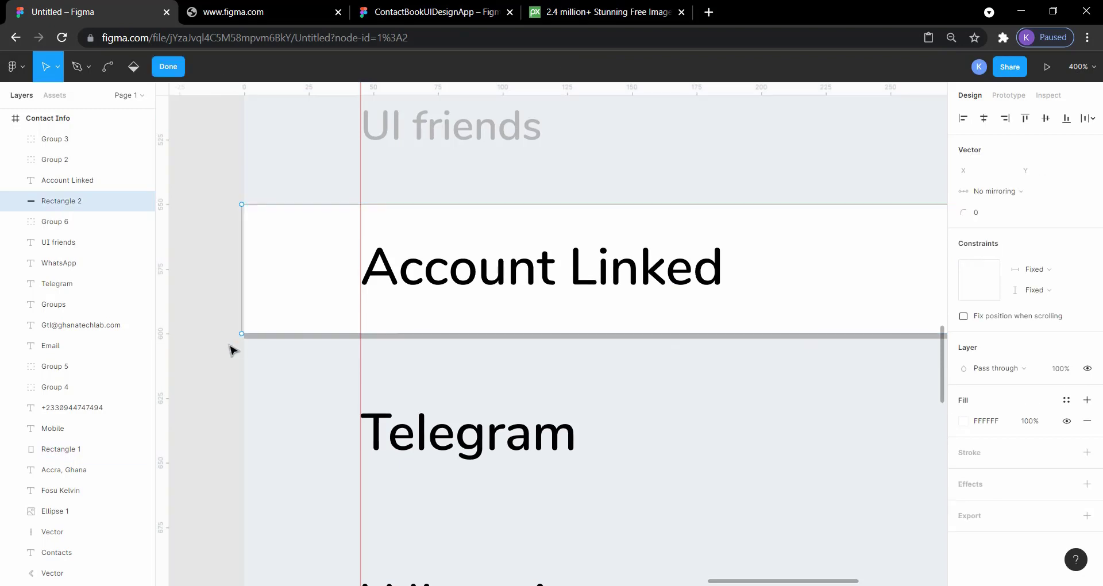
pyautogui.press('Escape')
pyautogui.click(224, 202)
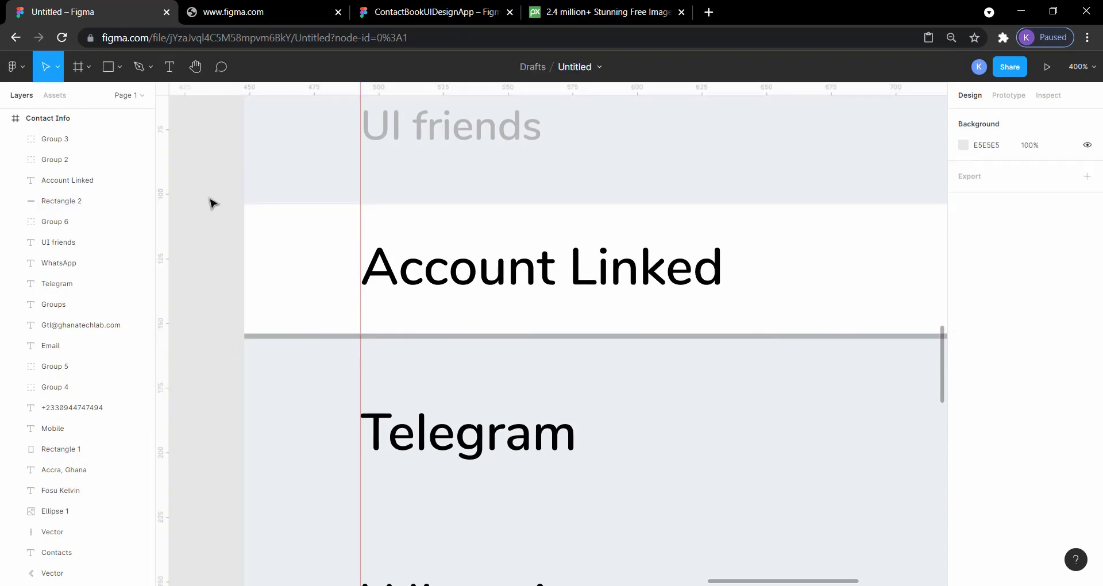
pyautogui.click(255, 225)
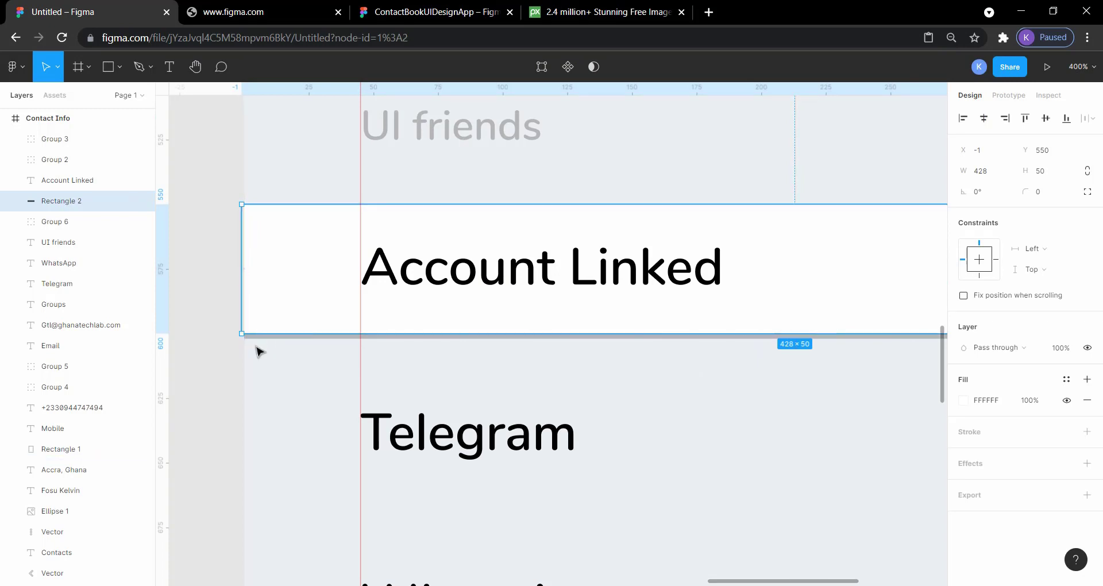
# Examine the left edge of the white Account Linked band and the grey divider line beneath it
pyautogui.scroll(5, 234, 423)
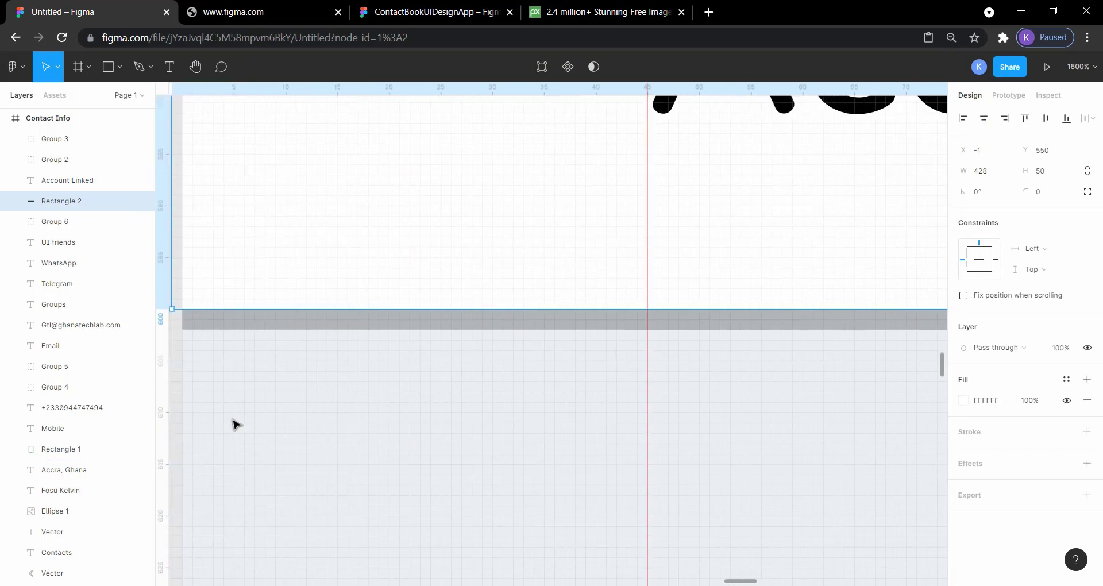
pyautogui.hscroll(-8, 234, 424)
pyautogui.click(429, 377)
pyautogui.click(695, 331)
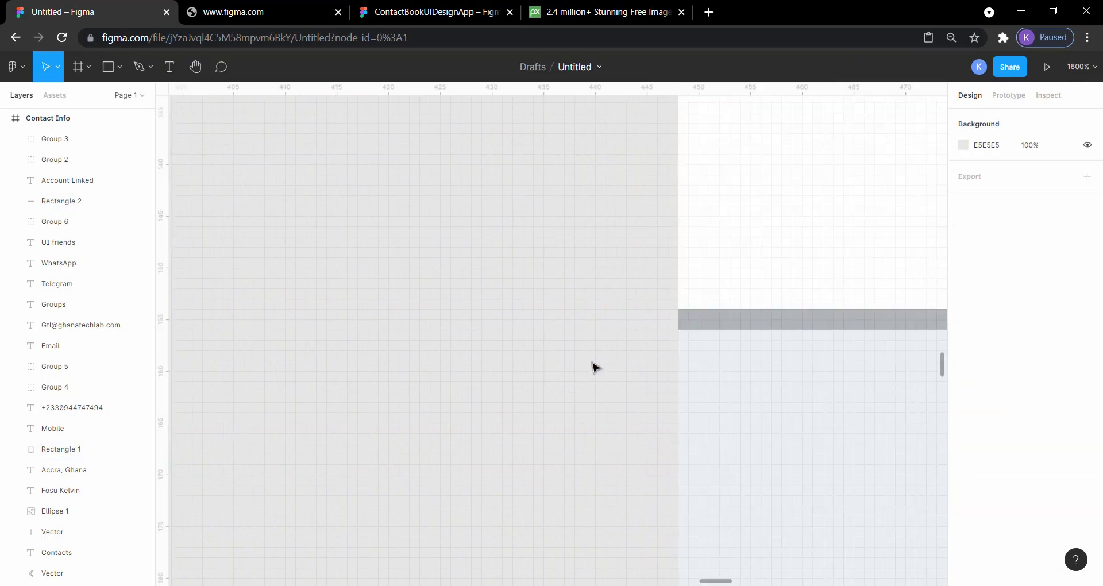
pyautogui.scroll(-10, 595, 368)
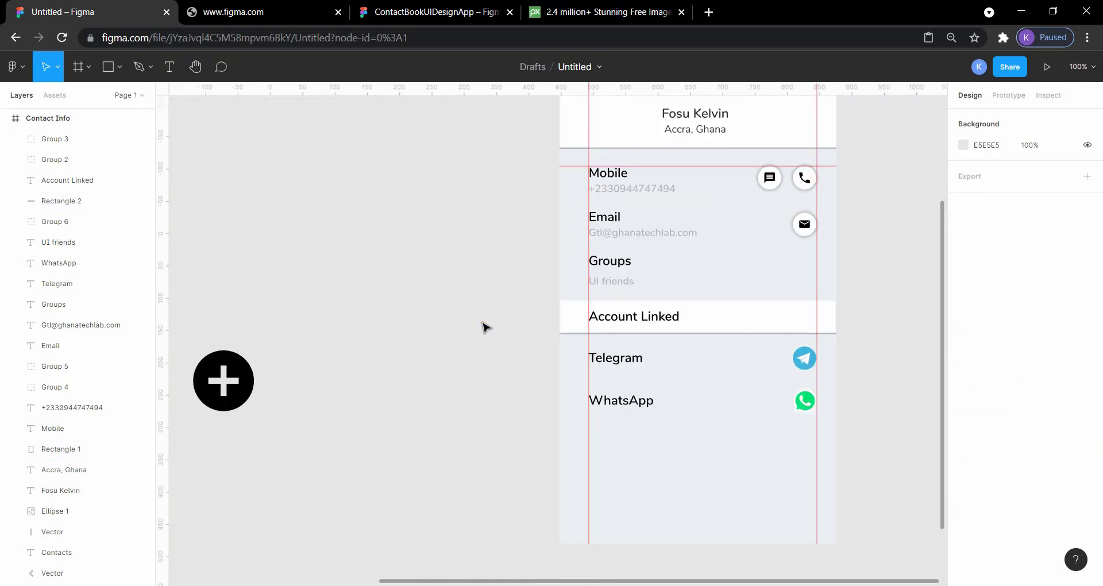
pyautogui.scroll(5, 554, 335)
pyautogui.click(604, 330)
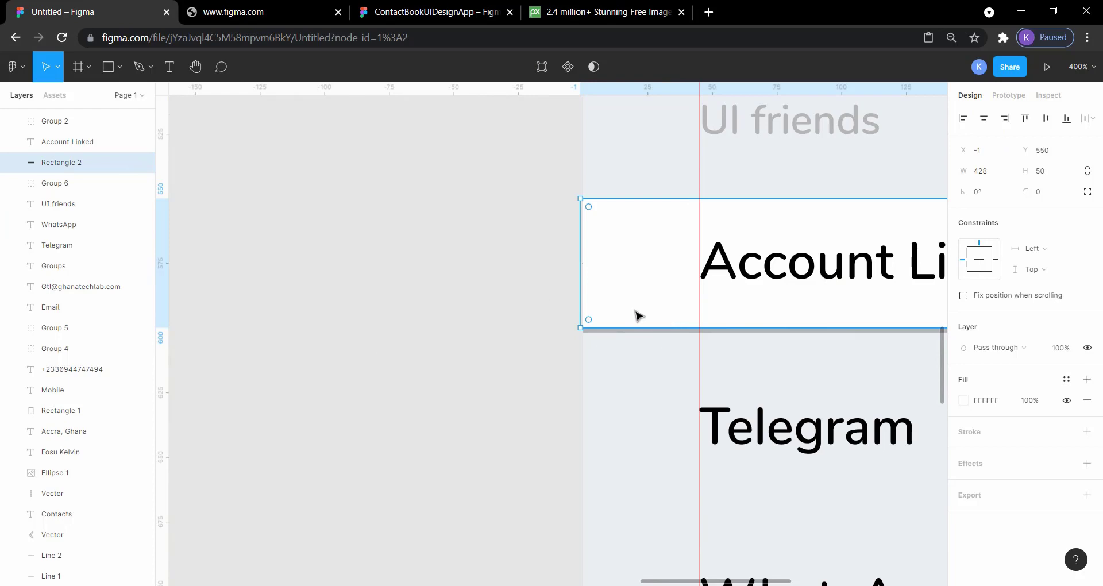
pyautogui.hscroll(5, 636, 316)
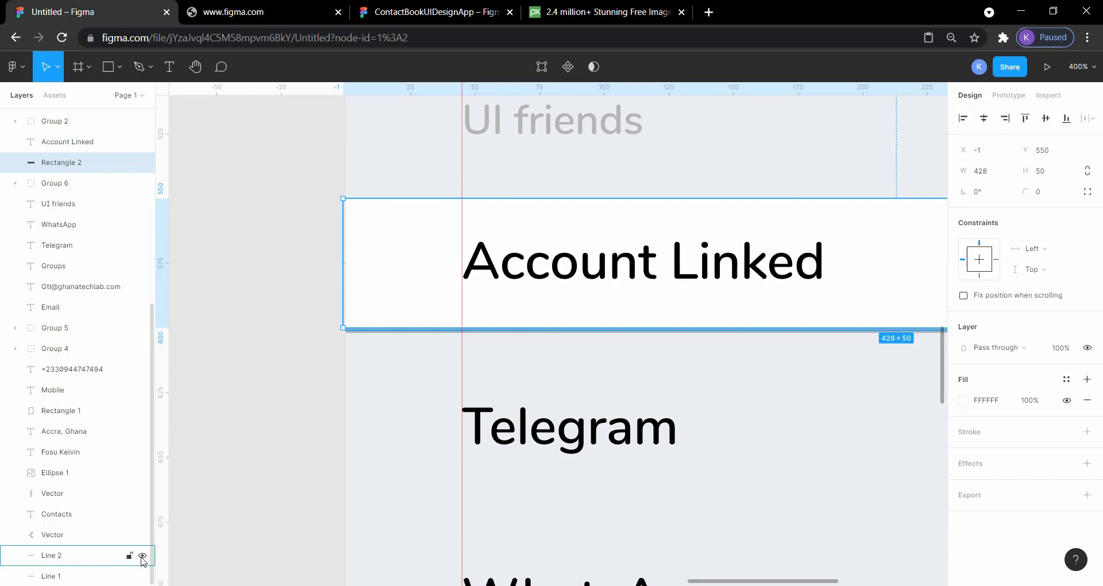
# Identify Line 2 as the band's divider by hiding and reshowing it, and select it
pyautogui.click(141, 556)
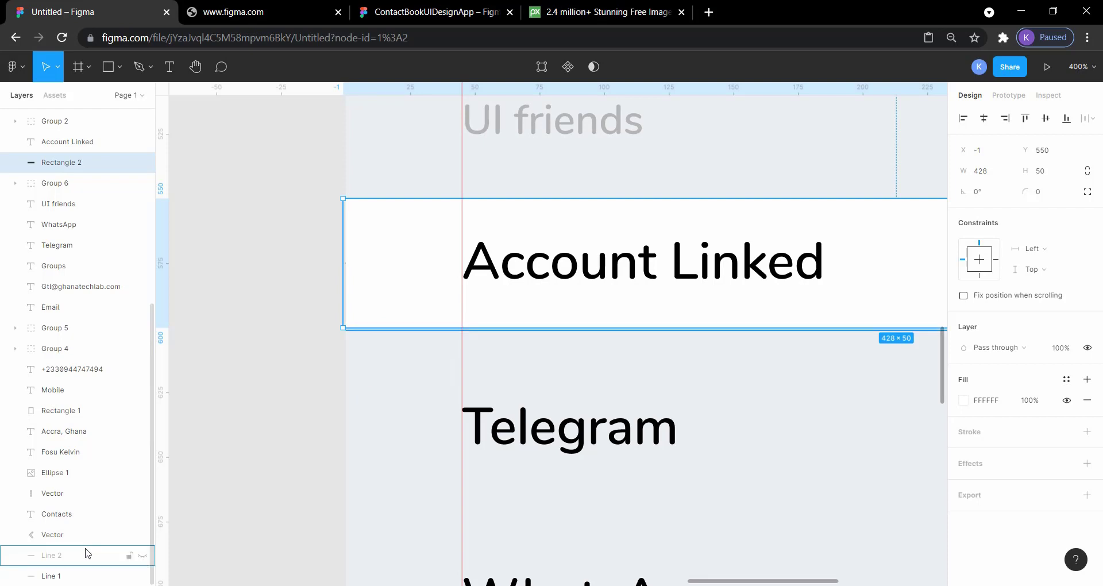
pyautogui.click(143, 558)
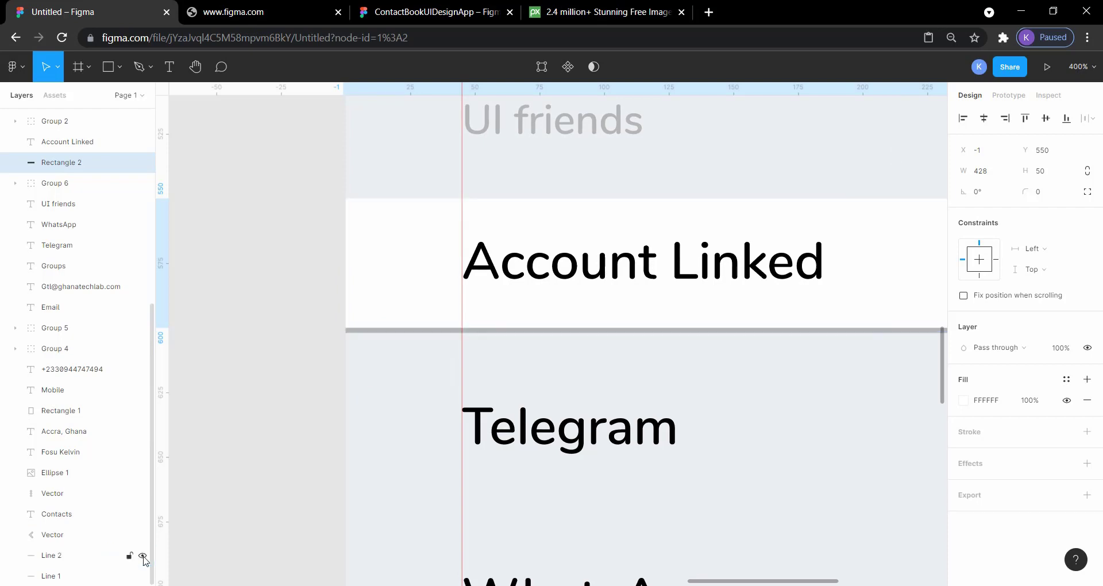
pyautogui.click(84, 557)
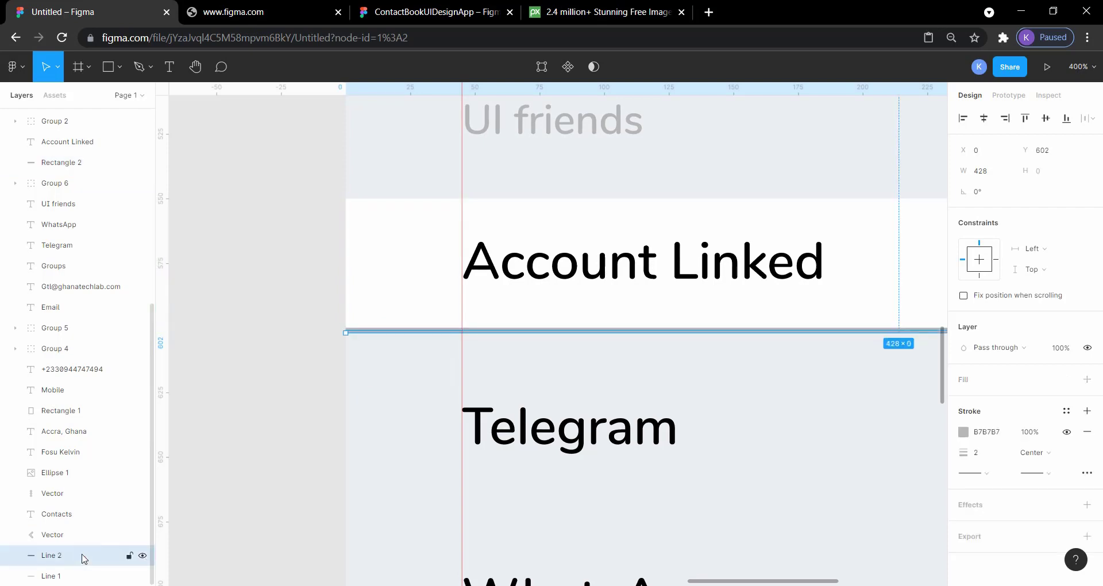
pyautogui.click(383, 242)
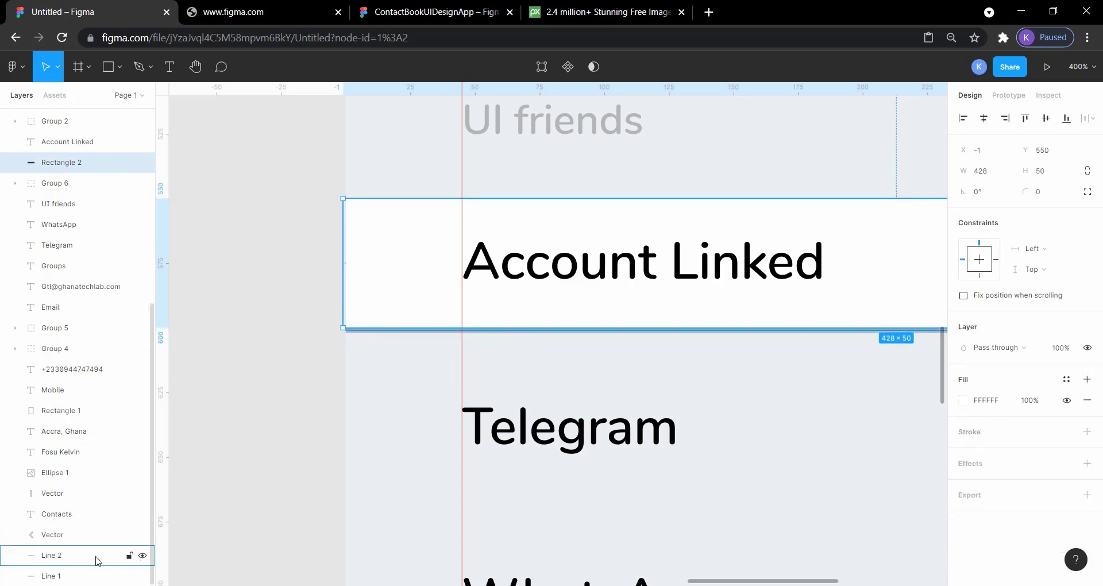
pyautogui.hotkey('ctrl', 'a')
pyautogui.click(253, 509)
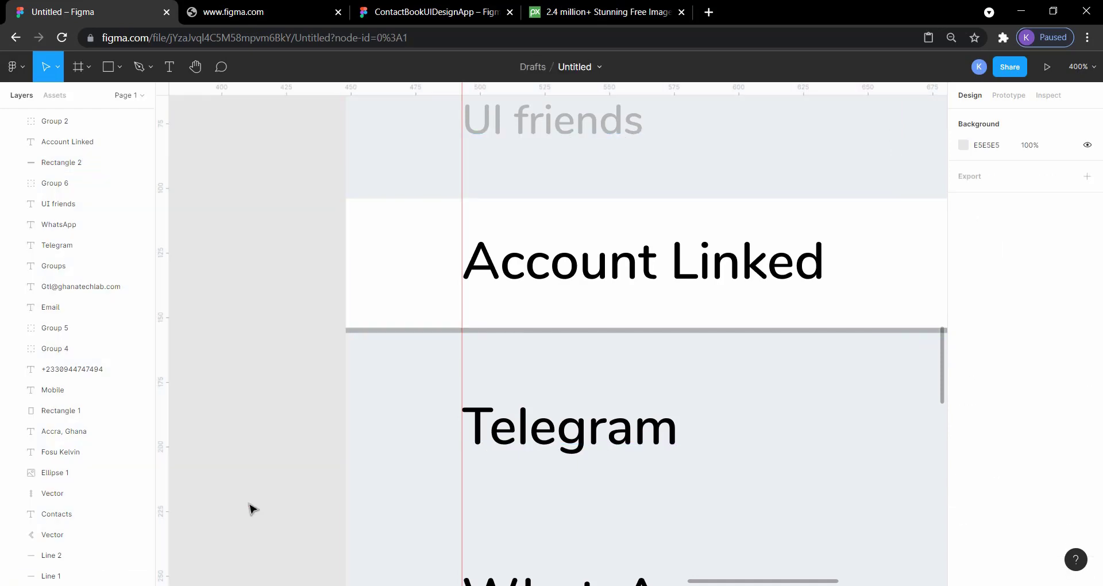
pyautogui.click(63, 558)
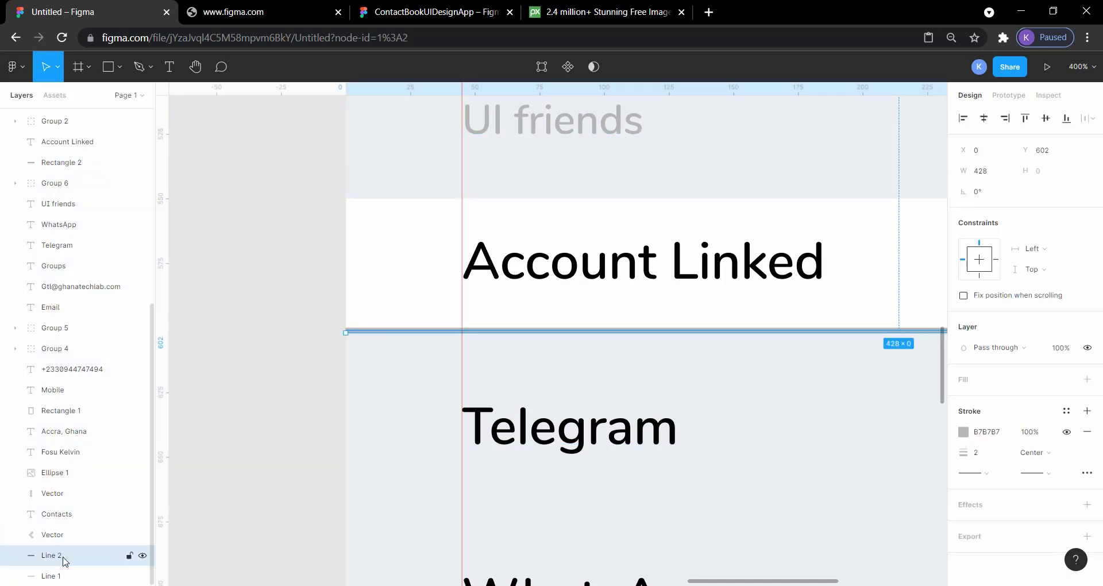
pyautogui.keyDown('shift'); pyautogui.click(79, 162); pyautogui.keyUp('shift')
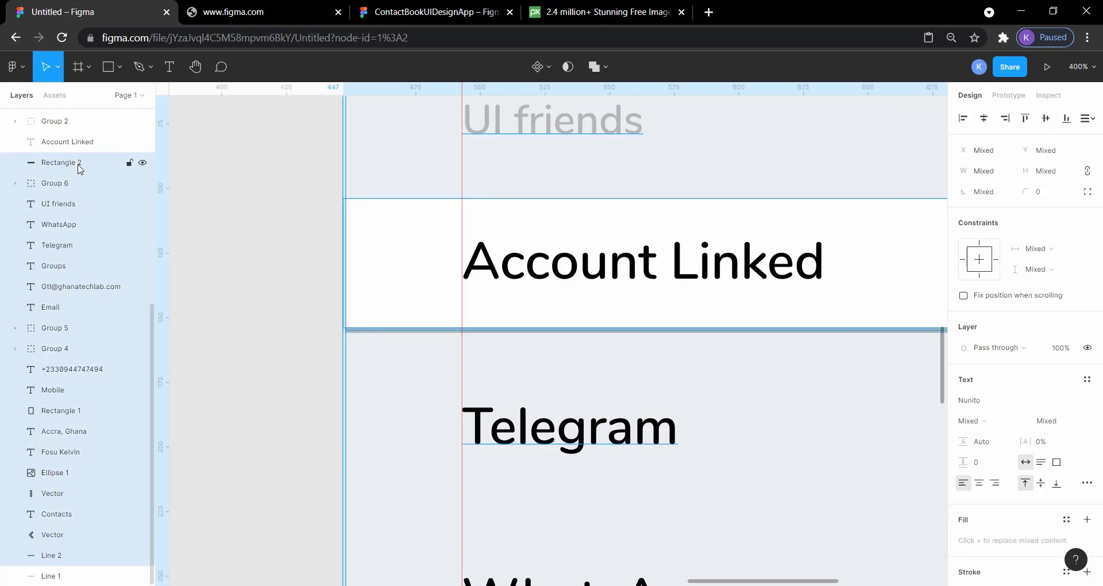
pyautogui.click(212, 238)
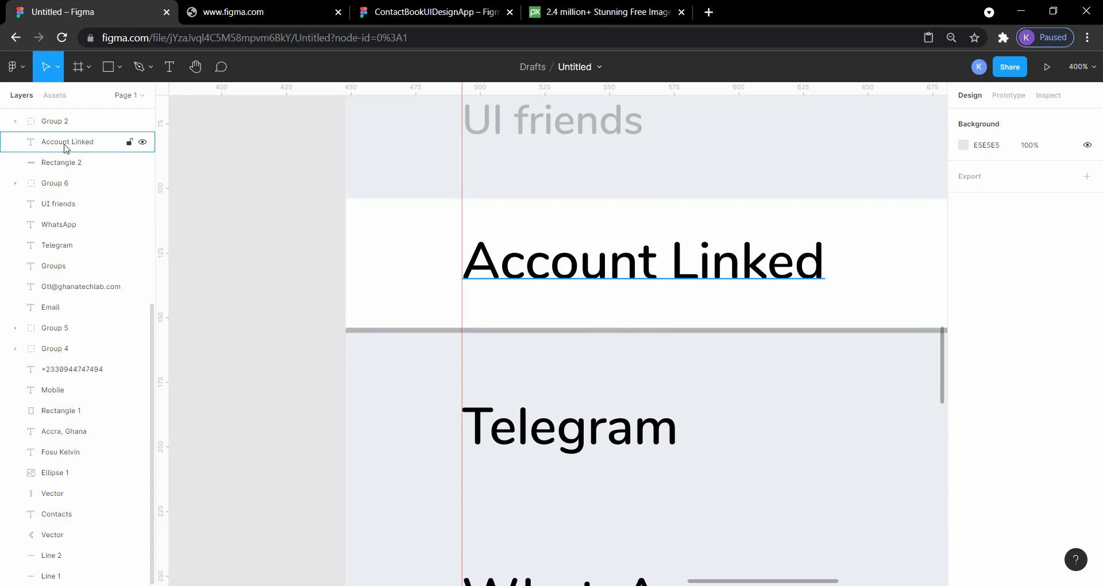
# Duplicate the Account Linked label, its white band Rectangle 2 and the divider Line 2 together in place
pyautogui.click(69, 162)
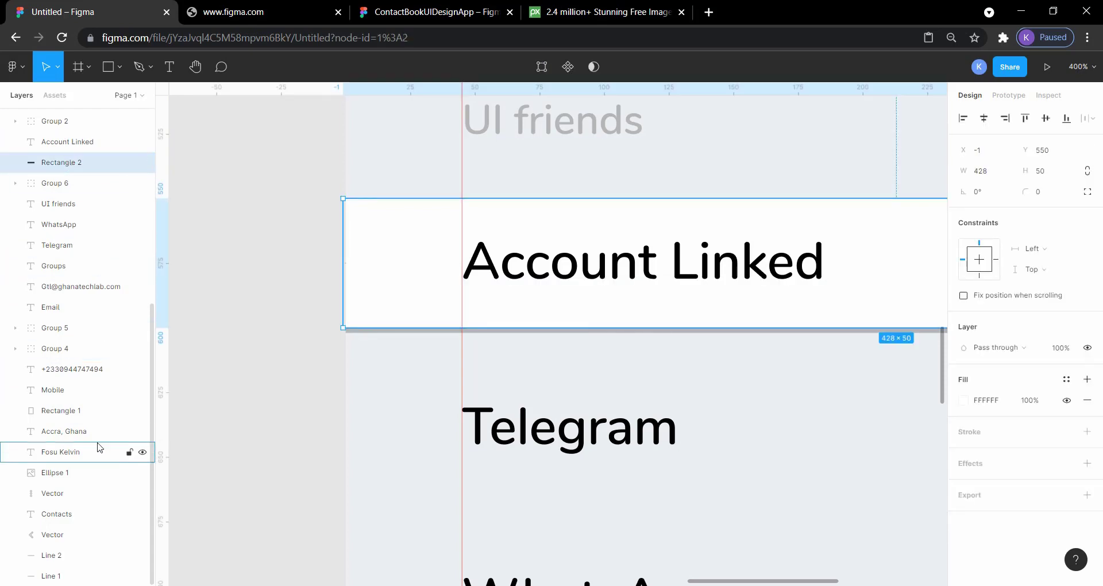
pyautogui.keyDown('shift'); pyautogui.click(99, 556); pyautogui.keyUp('shift')
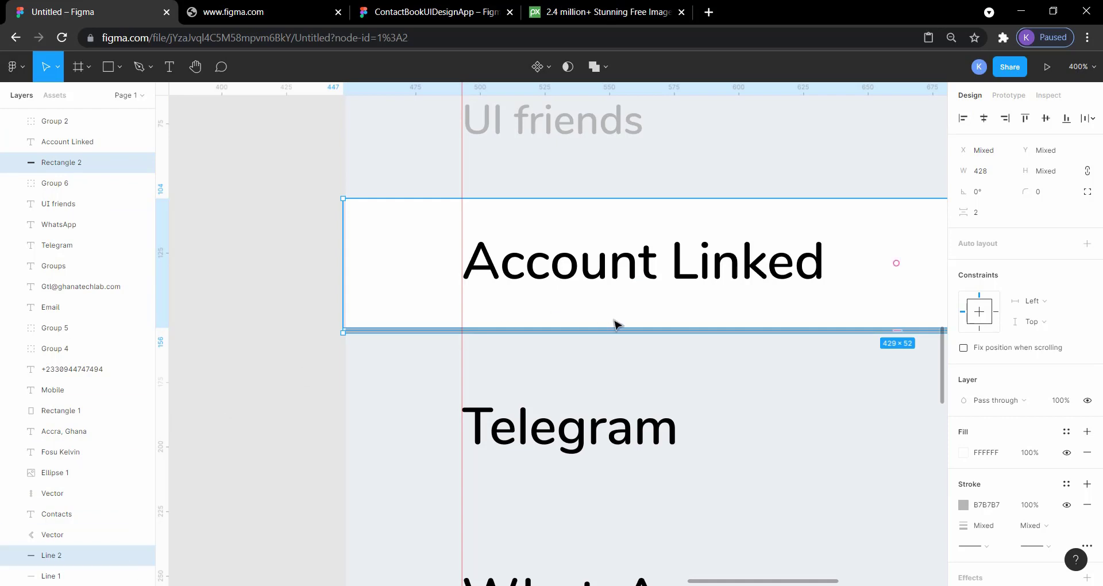
pyautogui.keyDown('shift'); pyautogui.click(66, 143); pyautogui.keyUp('shift')
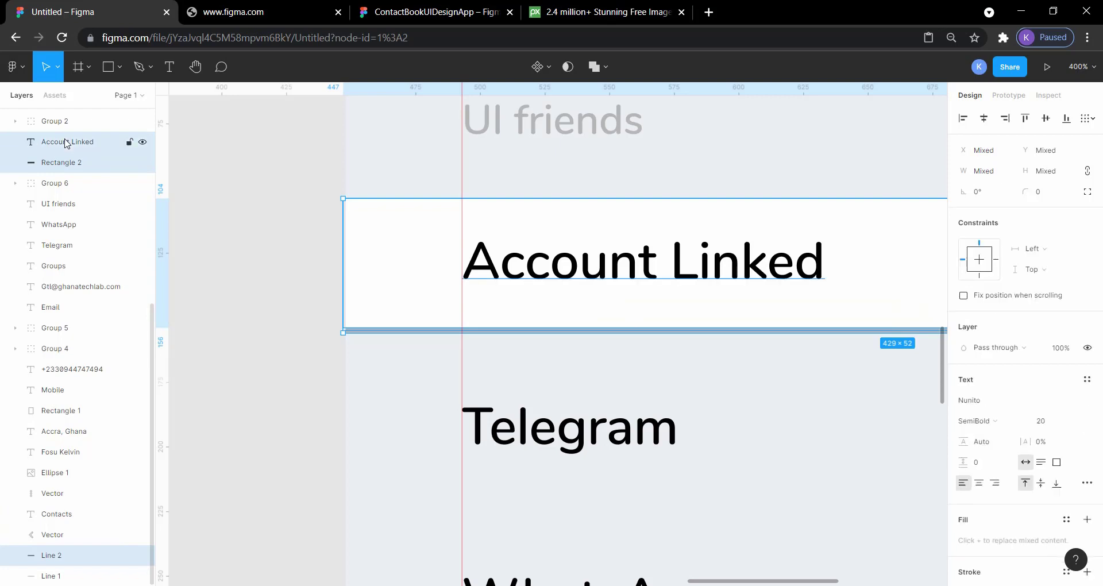
pyautogui.hotkey('ctrl', 'v')
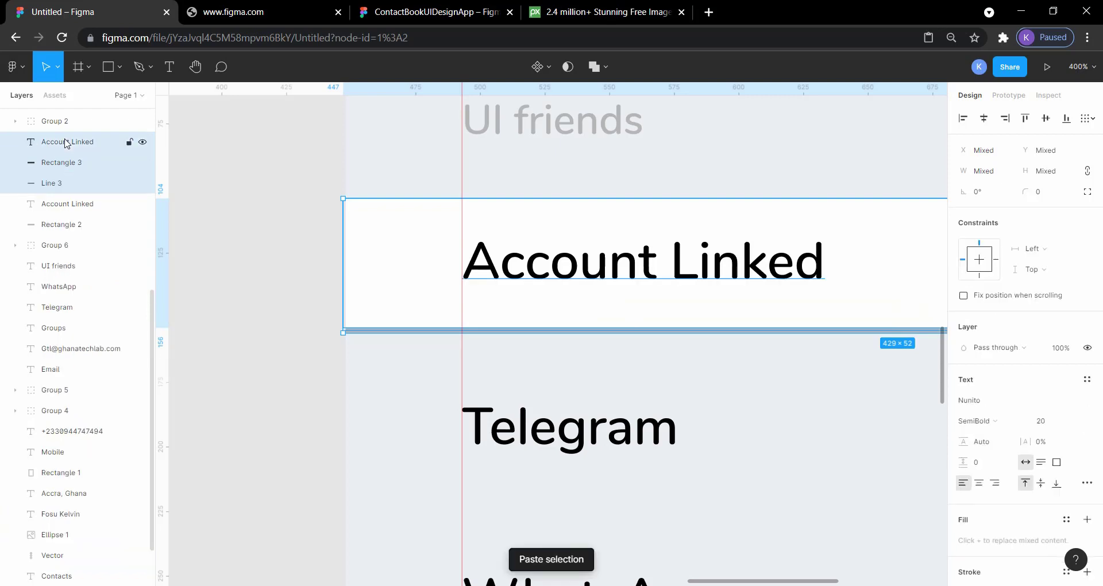
# Move the duplicated label, band and divider straight down below the WhatsApp row, placing the white band at Y 731
pyautogui.hotkey('shift', 'Down')
pyautogui.hotkey('shift', 'Down')
pyautogui.hotkey('shift', 'Down')
pyautogui.hotkey('shift', 'Down')
pyautogui.hotkey('shift', 'Down')
pyautogui.hotkey('shift', 'Down')
pyautogui.hotkey('shift', 'Down')
pyautogui.hotkey('shift', 'Down')
pyautogui.hotkey('shift', 'Down')
pyautogui.hotkey('shift', 'Down')
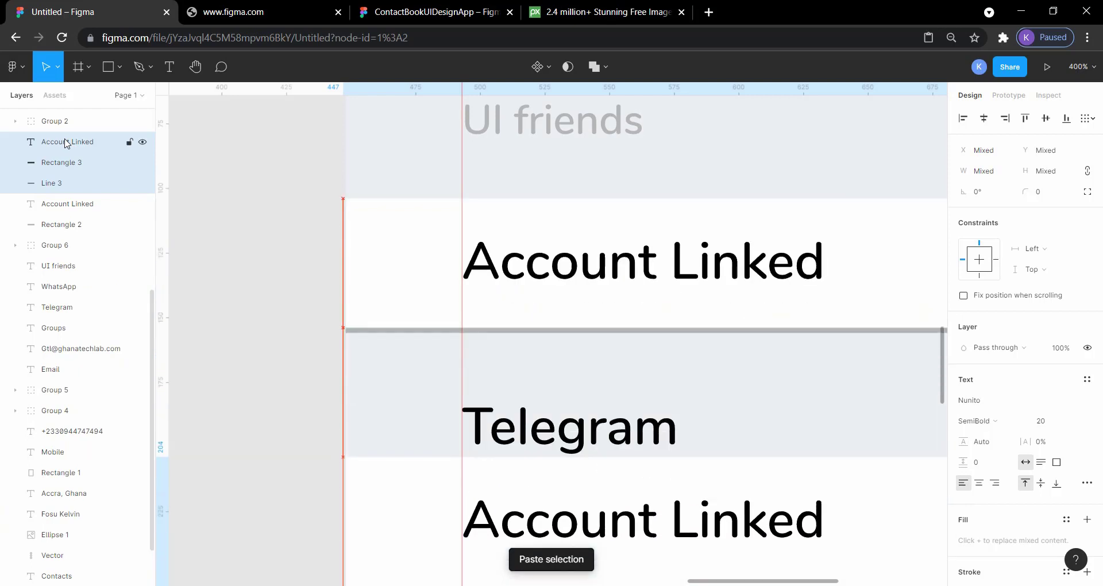
pyautogui.scroll(-1, 66, 142)
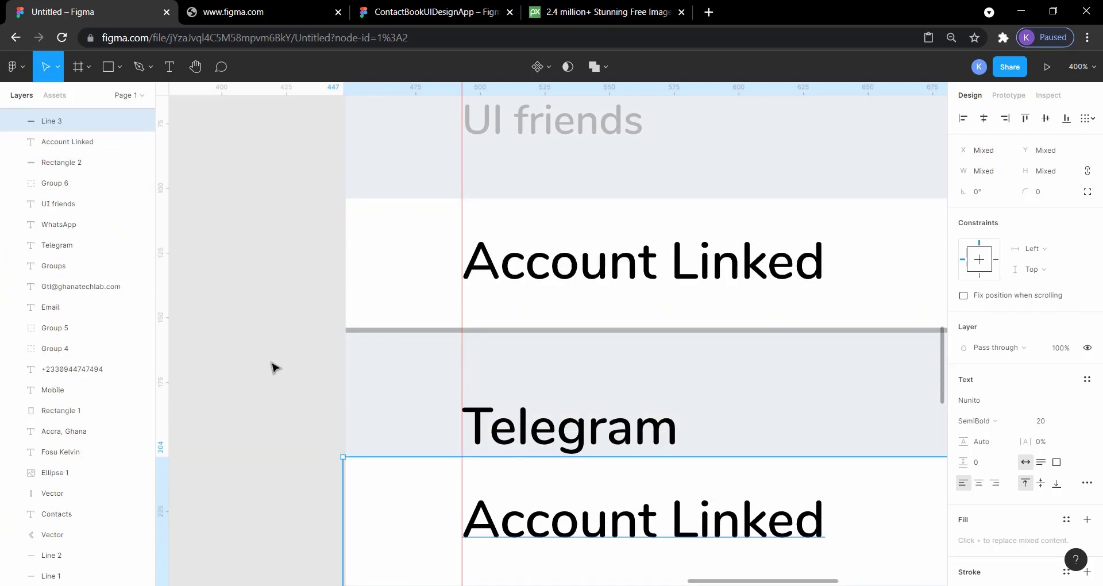
pyautogui.scroll(-3, 275, 367)
pyautogui.scroll(-2, 274, 367)
pyautogui.hscroll(1, 275, 368)
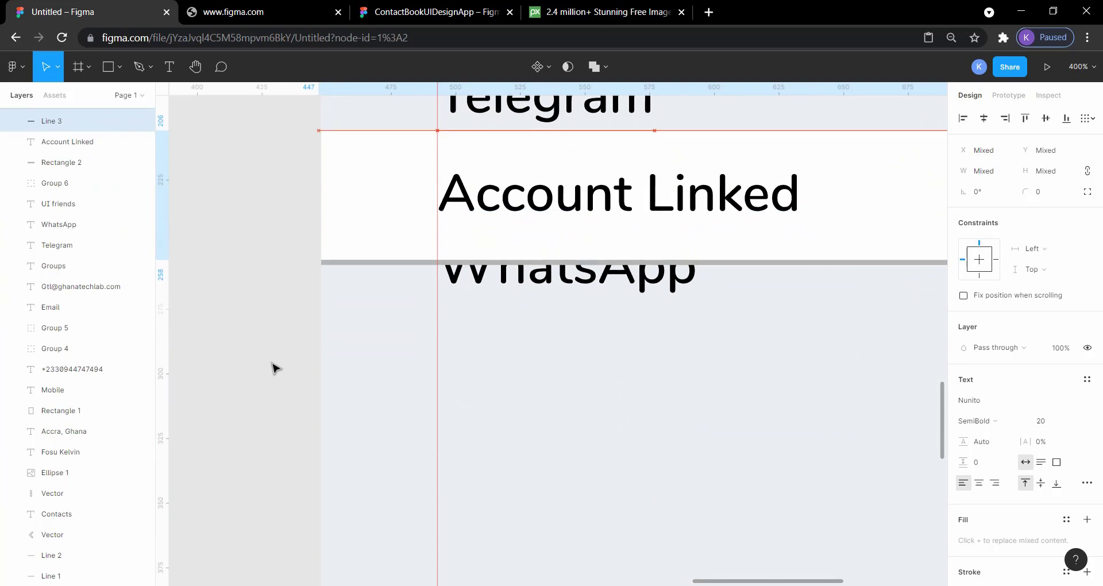
pyautogui.hotkey('shift', 'Down')
pyautogui.hotkey('shift', 'Down')
pyautogui.hotkey('shift', 'Down')
pyautogui.hotkey('shift', 'Down')
pyautogui.hotkey('shift', 'Down')
pyautogui.hotkey('shift', 'Down')
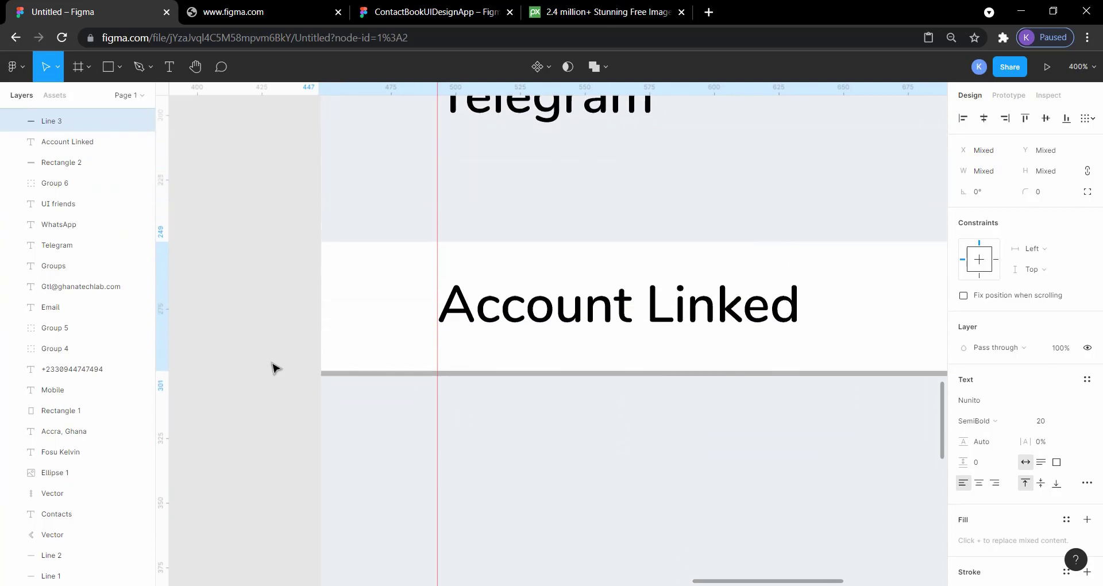
pyautogui.hotkey('shift', 'Down')
pyautogui.hotkey('shift', 'Down')
pyautogui.hscroll(3, 274, 368)
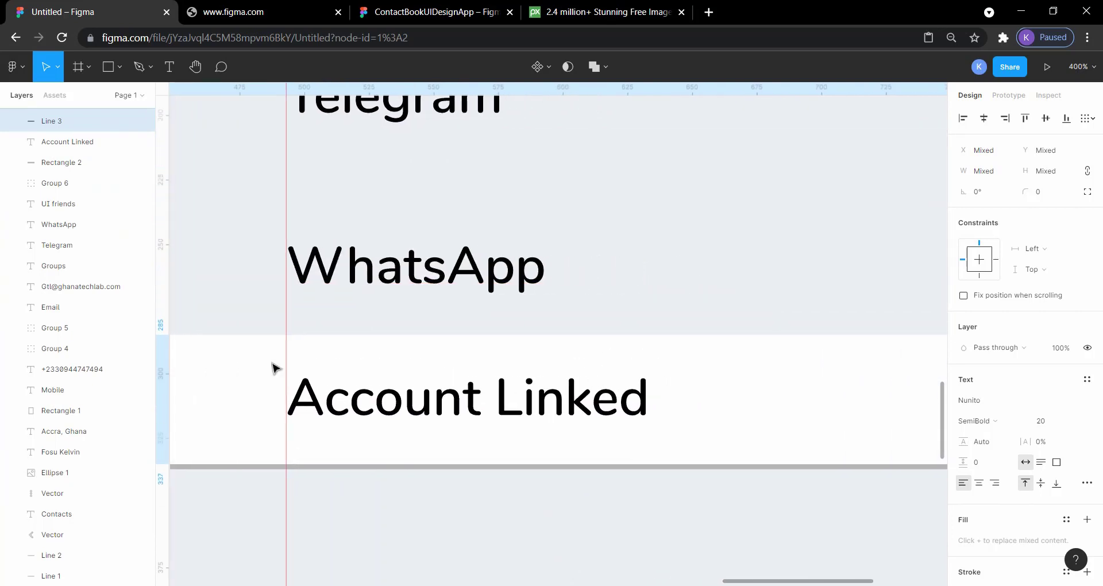
pyautogui.press('-')
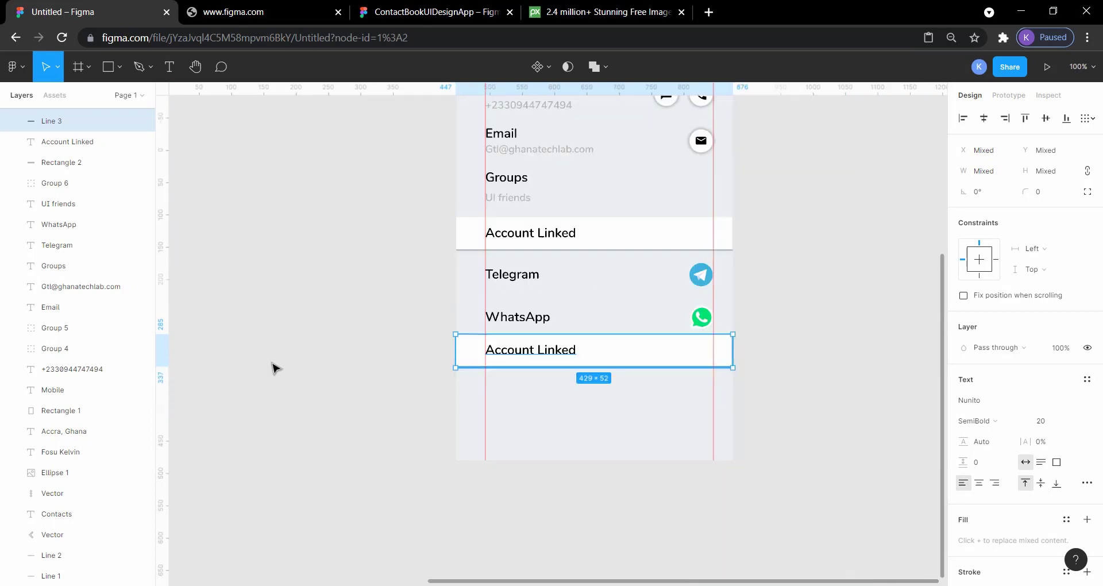
pyautogui.press('-')
pyautogui.hscroll(2, 274, 368)
pyautogui.scroll(1, 275, 368)
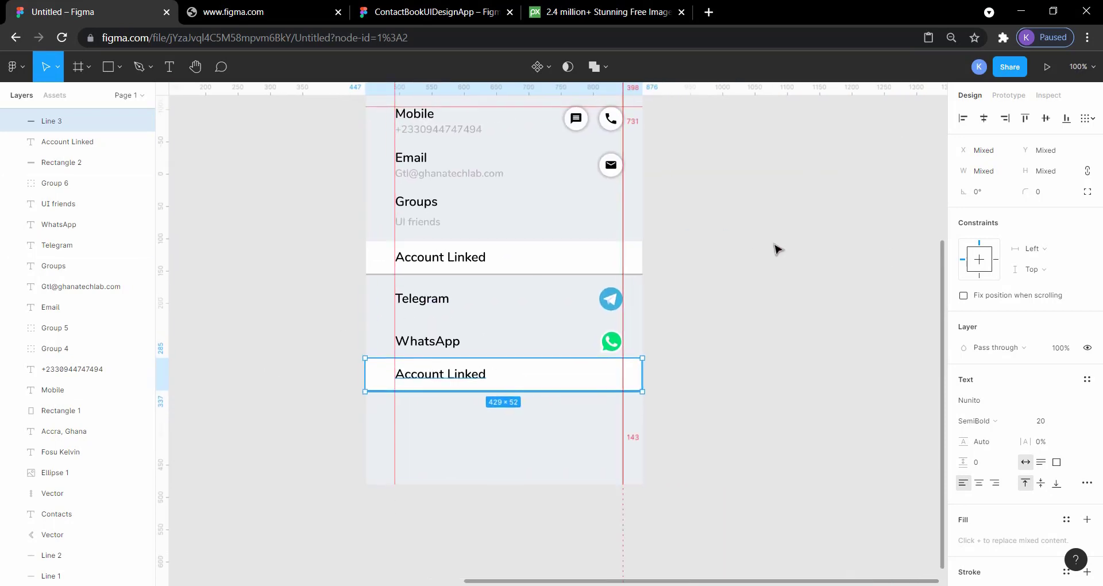
pyautogui.click(788, 312)
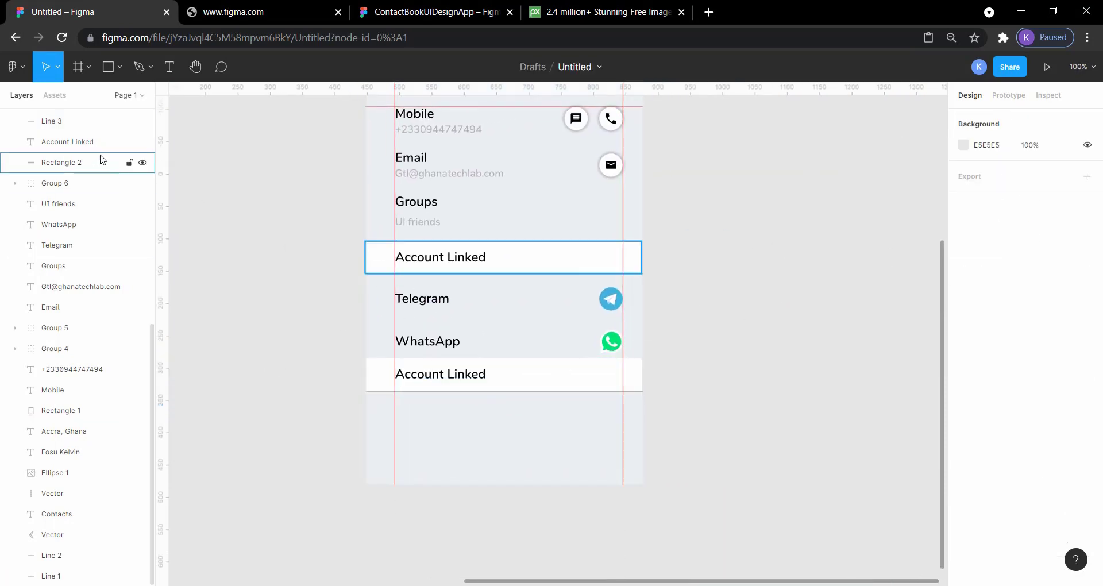
# Measure the gap between the original Account Linked band and the UI friends text above it
pyautogui.click(428, 245)
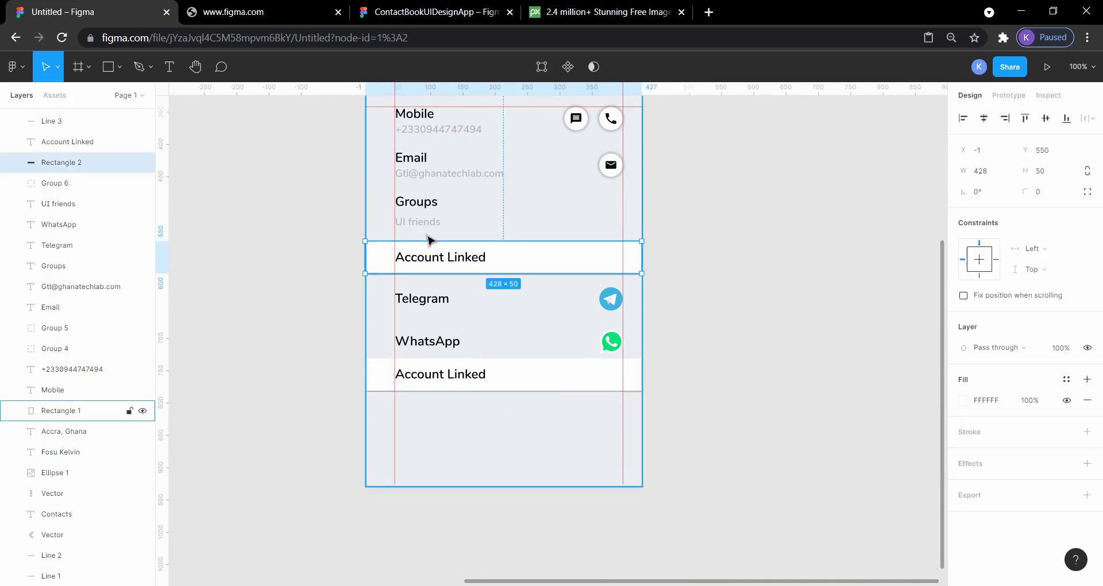
pyautogui.press('alt')
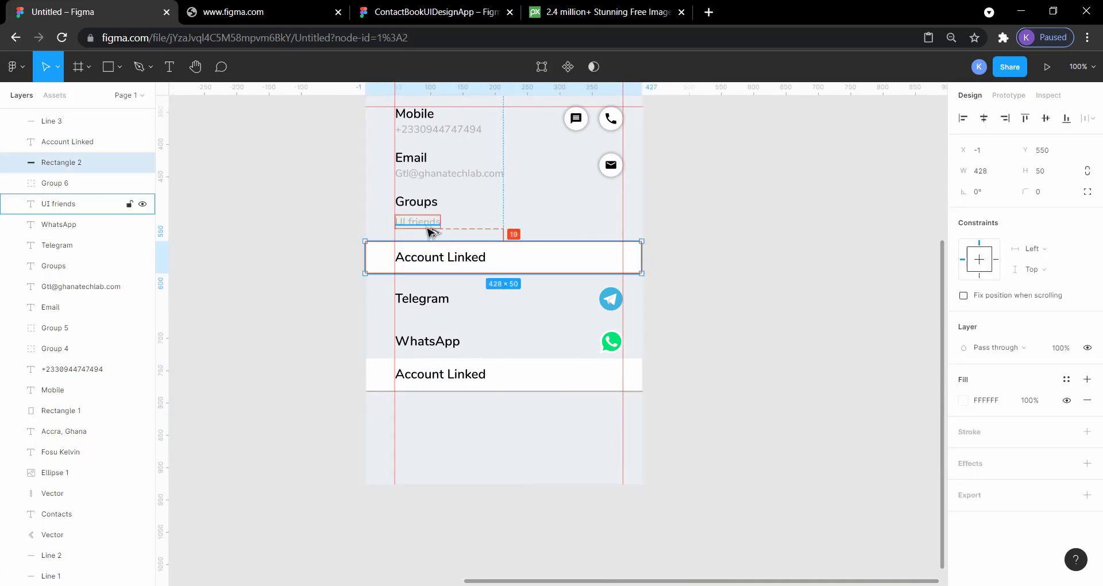
pyautogui.click(431, 364)
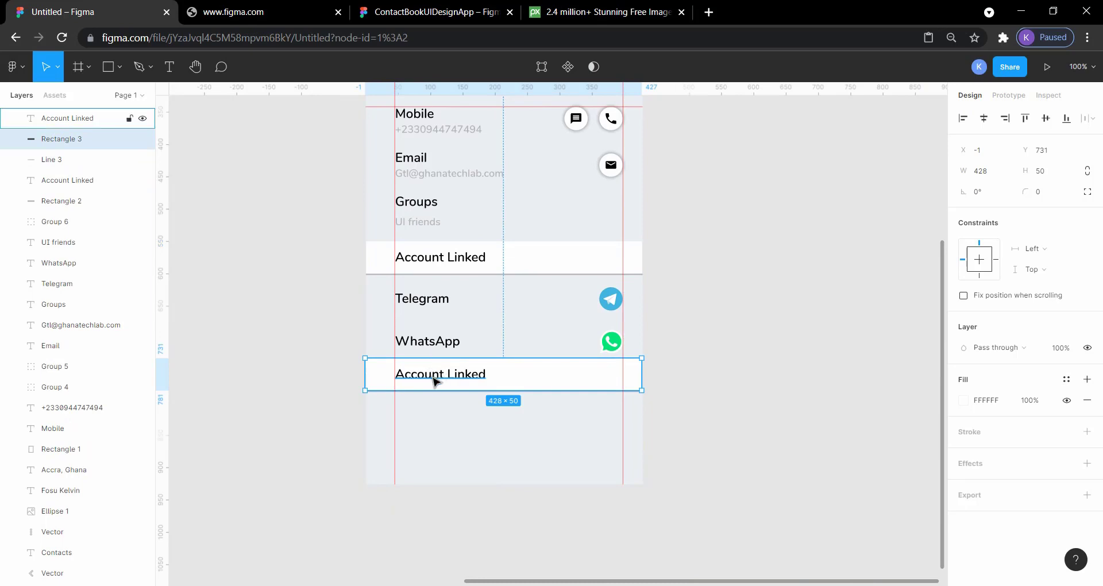
pyautogui.click(307, 386)
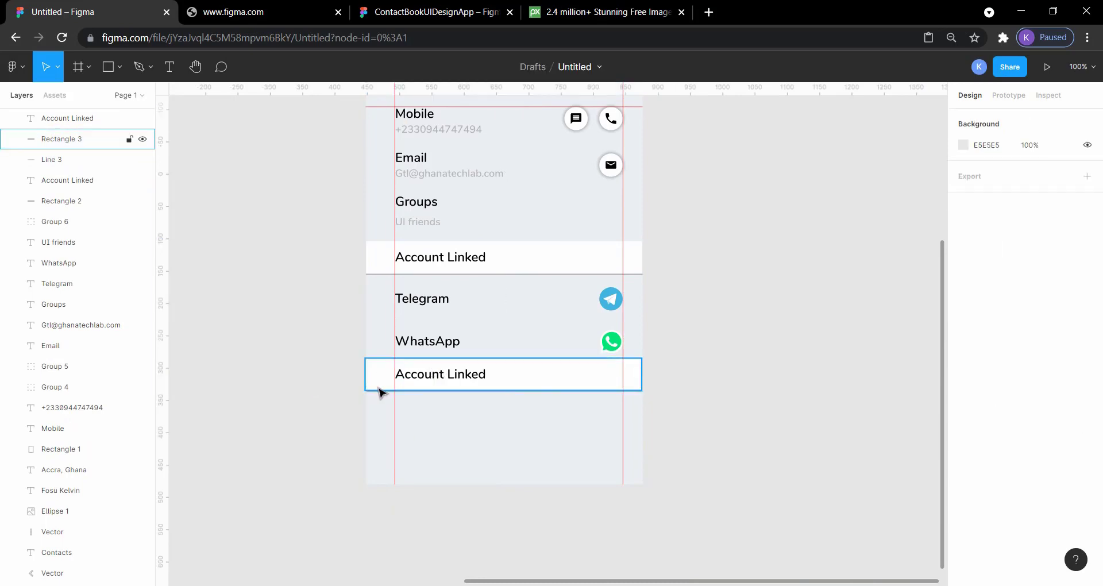
# Select the duplicated band, divider and Account Linked label below WhatsApp and move them down together by 6 px for more spacing
pyautogui.hotkey('ctrl', '-')
pyautogui.hotkey('ctrl', '+')
pyautogui.hotkey('ctrl', '+')
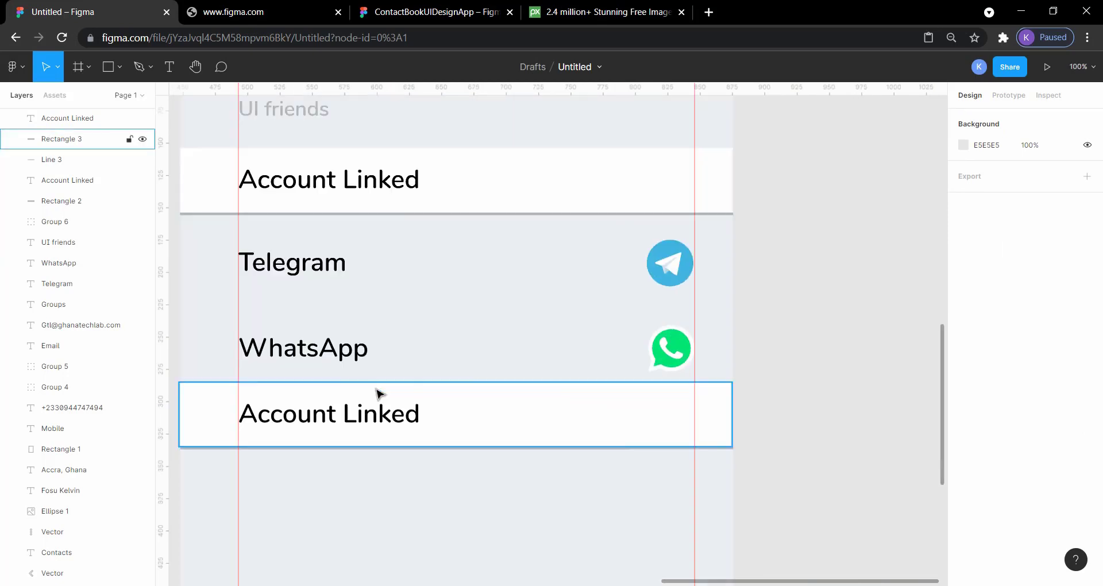
pyautogui.hscroll(-3, 372, 490)
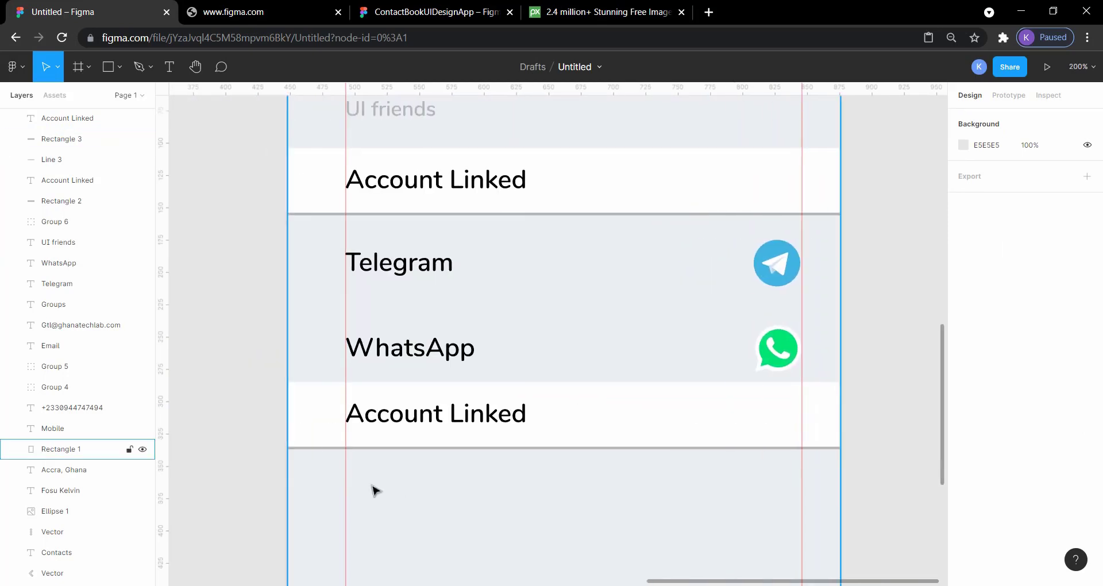
pyautogui.click(323, 446)
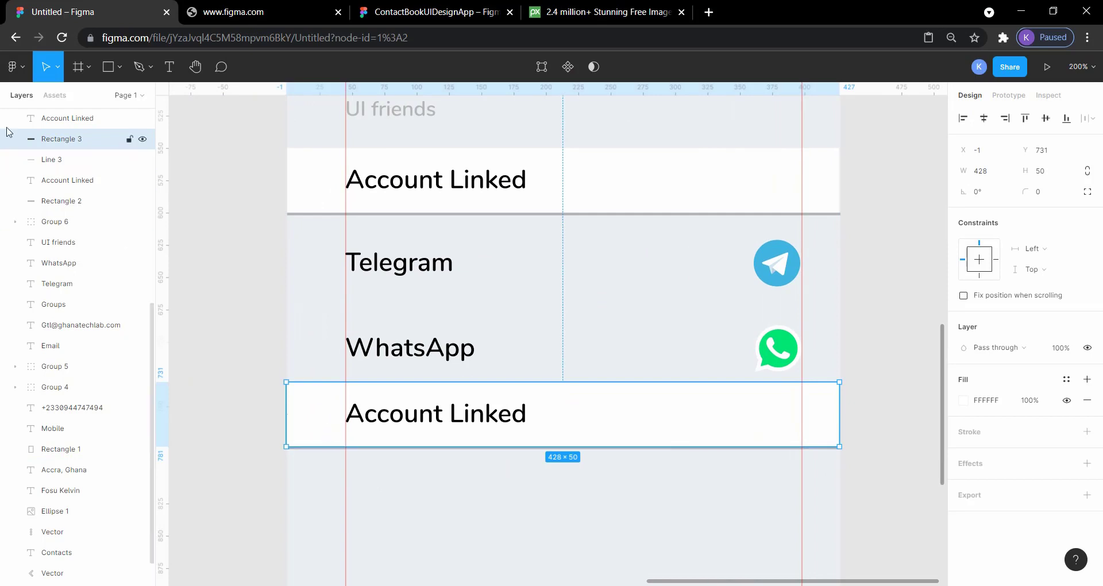
pyautogui.keyDown('shift'); pyautogui.click(52, 160); pyautogui.keyUp('shift')
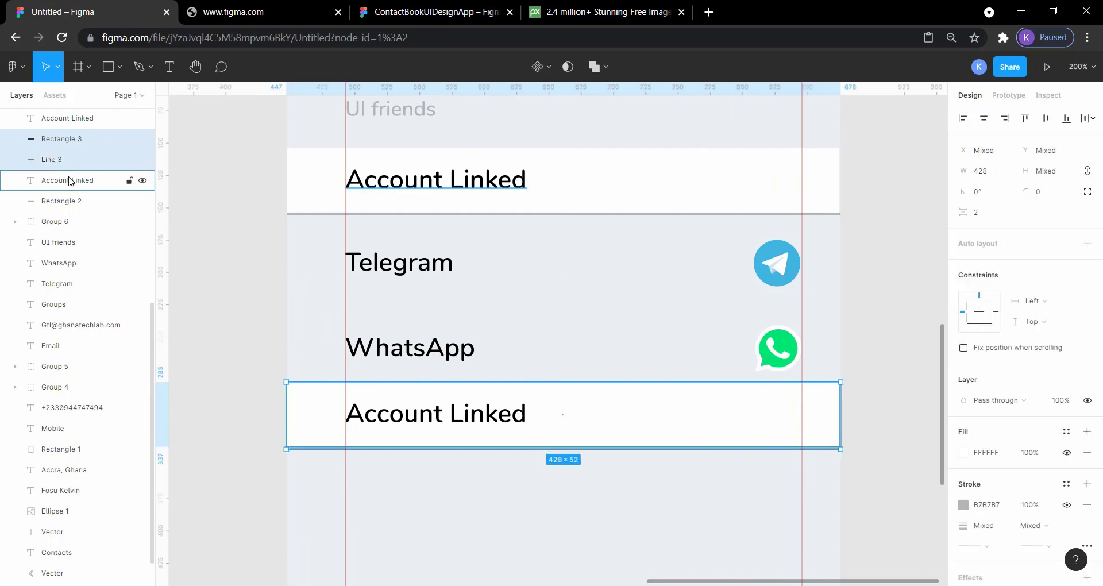
pyautogui.keyDown('shift'); pyautogui.click(75, 120); pyautogui.keyUp('shift')
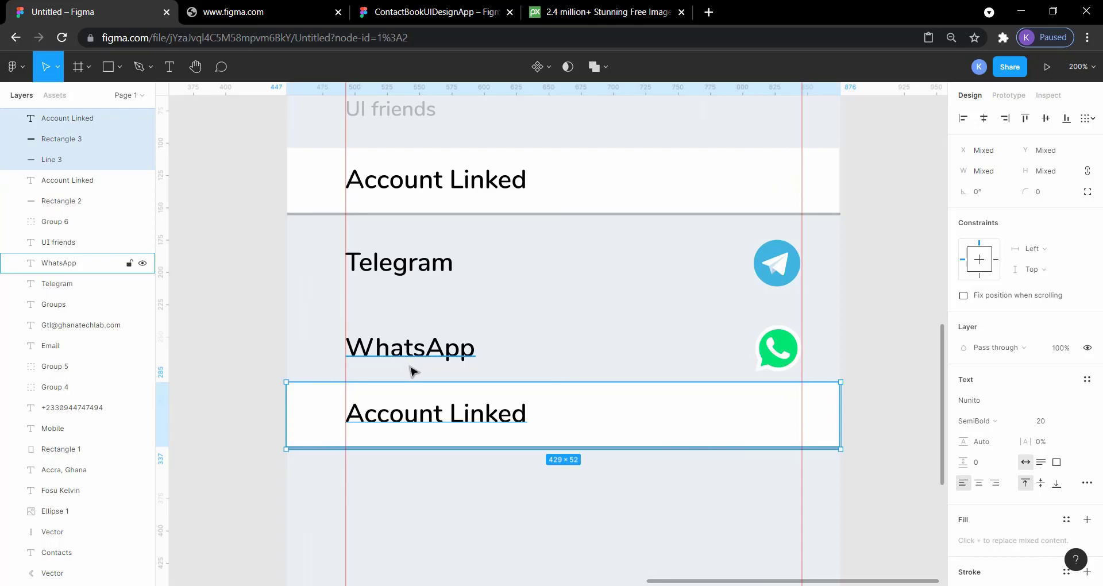
pyautogui.press('alt')
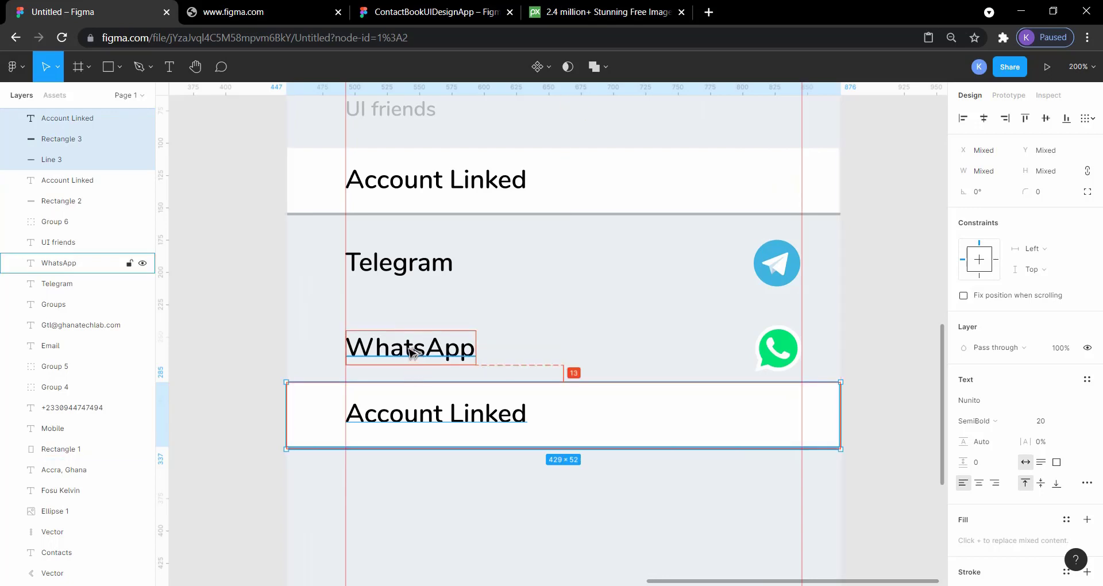
pyautogui.press('Down')
pyautogui.press('Down')
pyautogui.press('Down')
pyautogui.press('Down')
pyautogui.press('Down')
pyautogui.press('Down')
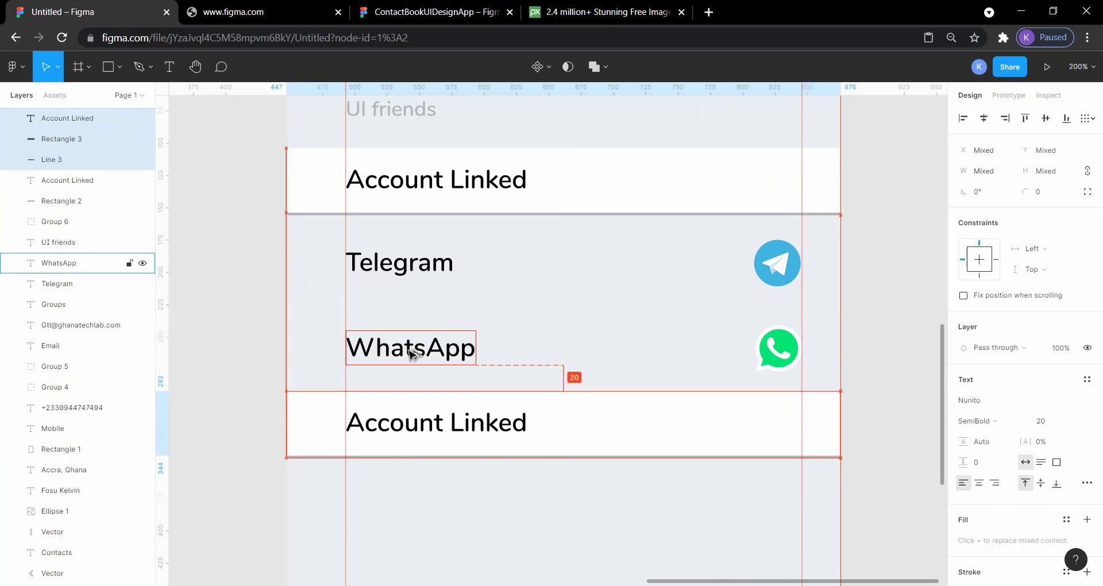
pyautogui.click(866, 328)
pyautogui.hotkey('shift', '0')
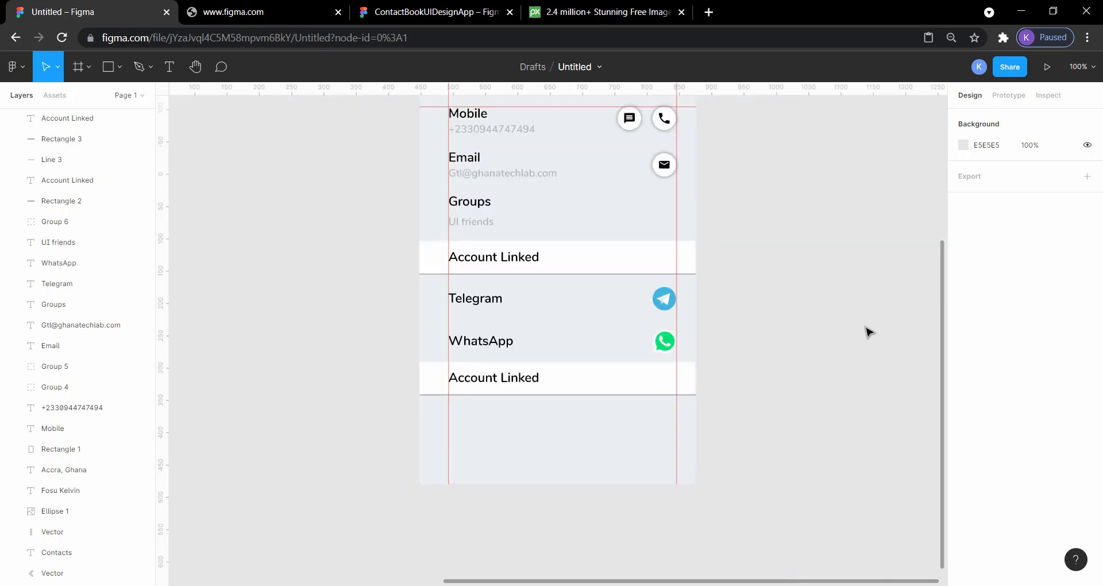
# Check the section heading below WhatsApp in the reference design and retitle the duplicated Account Linked label as More Options
pyautogui.scroll(3, 866, 330)
pyautogui.scroll(-1, 866, 328)
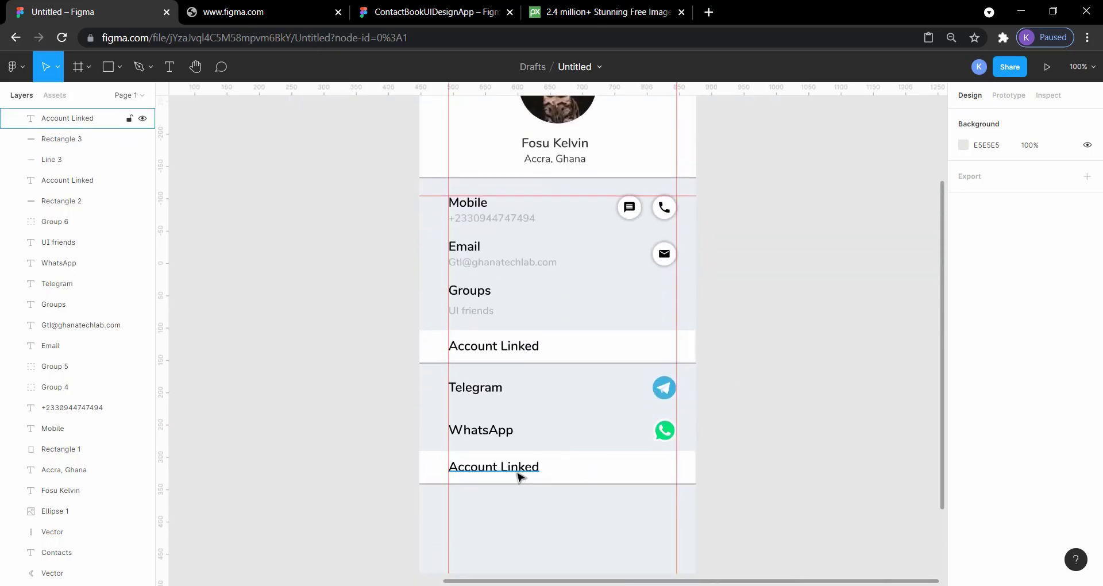
pyautogui.click(454, 5)
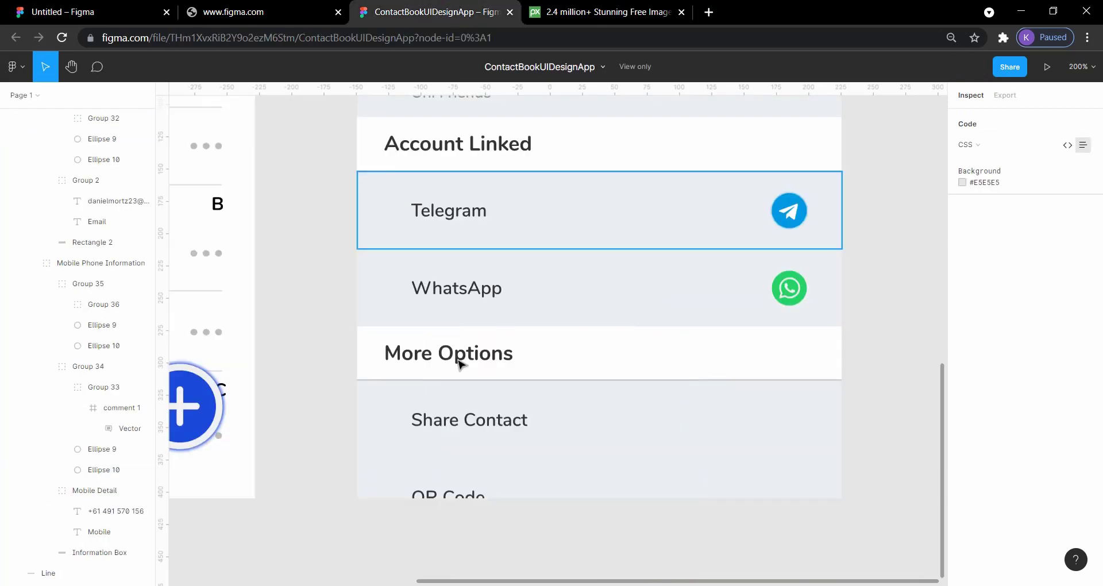
pyautogui.click(81, 6)
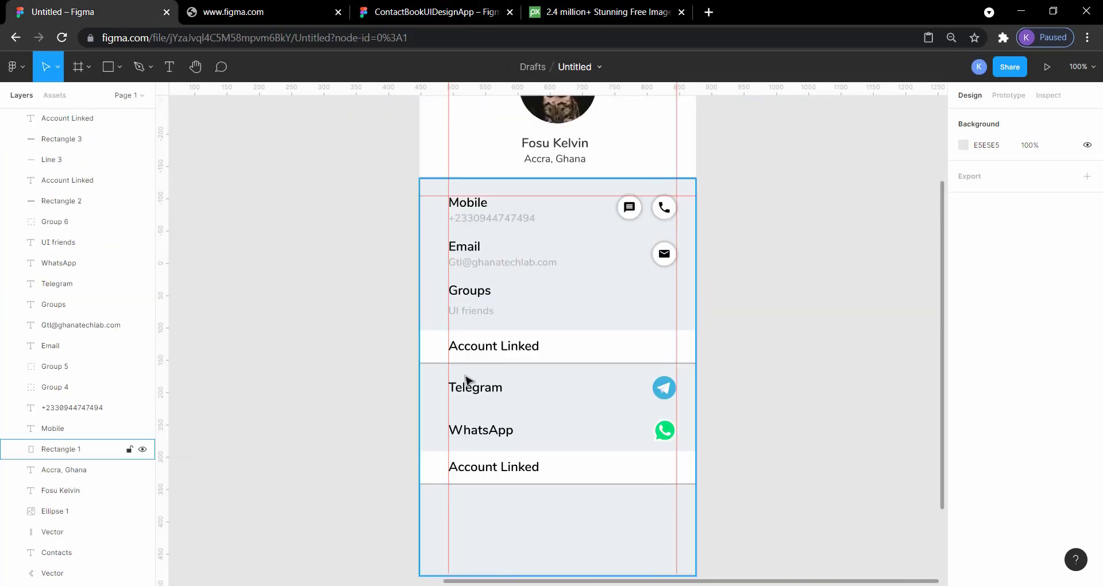
pyautogui.click(493, 469)
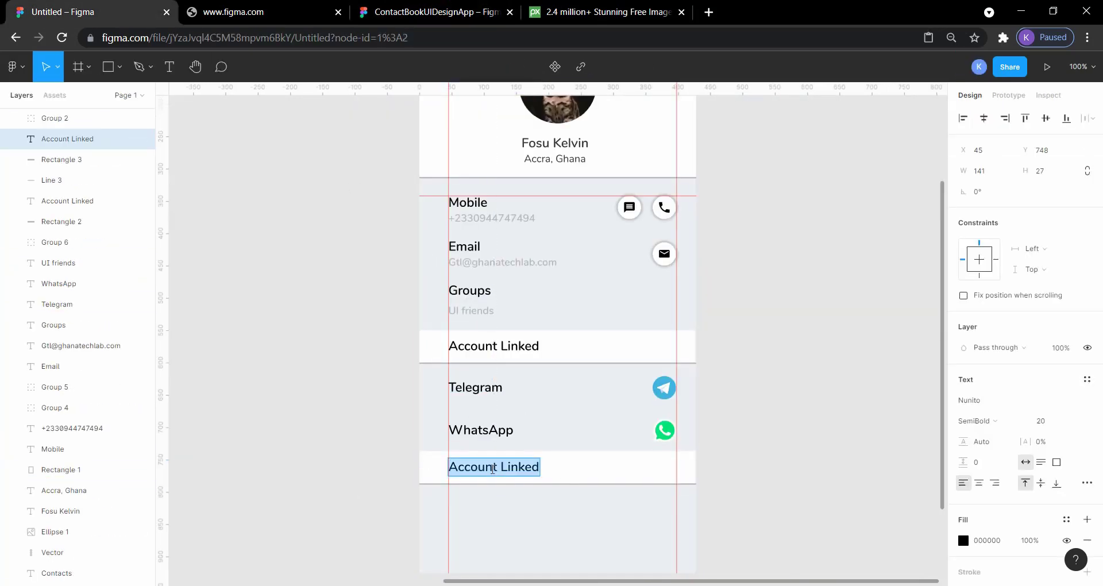
pyautogui.write('More Options')
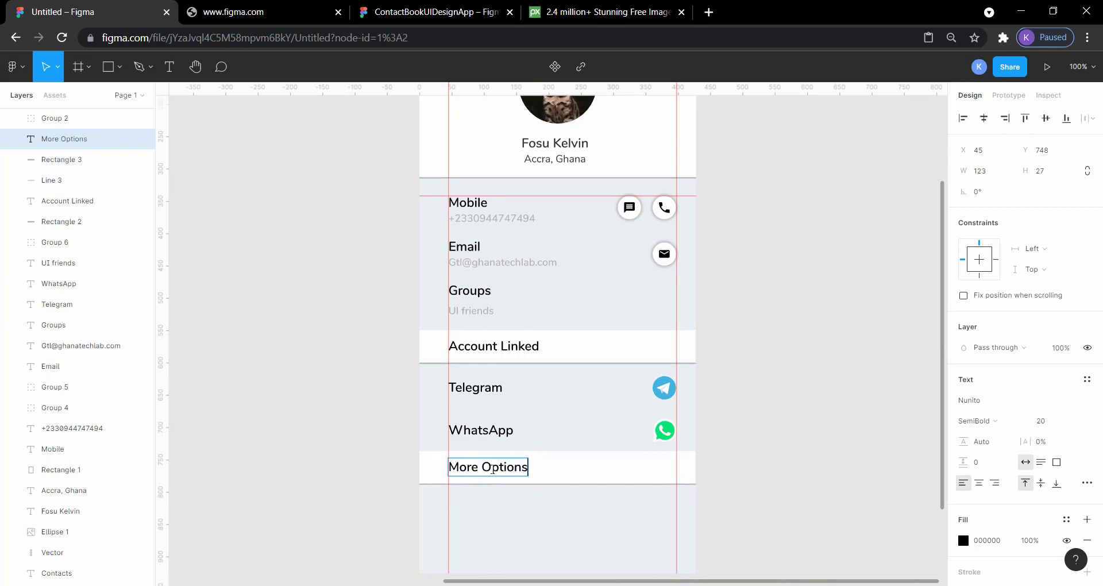
pyautogui.press('Escape')
pyautogui.scroll(-4, 821, 458)
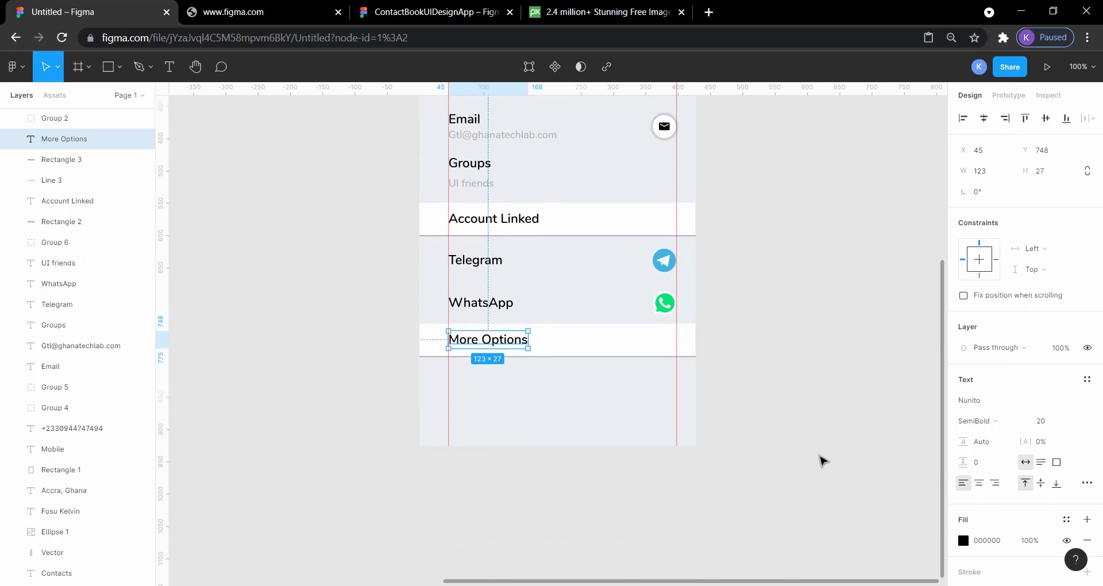
pyautogui.press('Escape')
# Check the rows under More Options in the reference design and duplicate the WhatsApp label straight down below that header, at Y 821
pyautogui.click(465, 8)
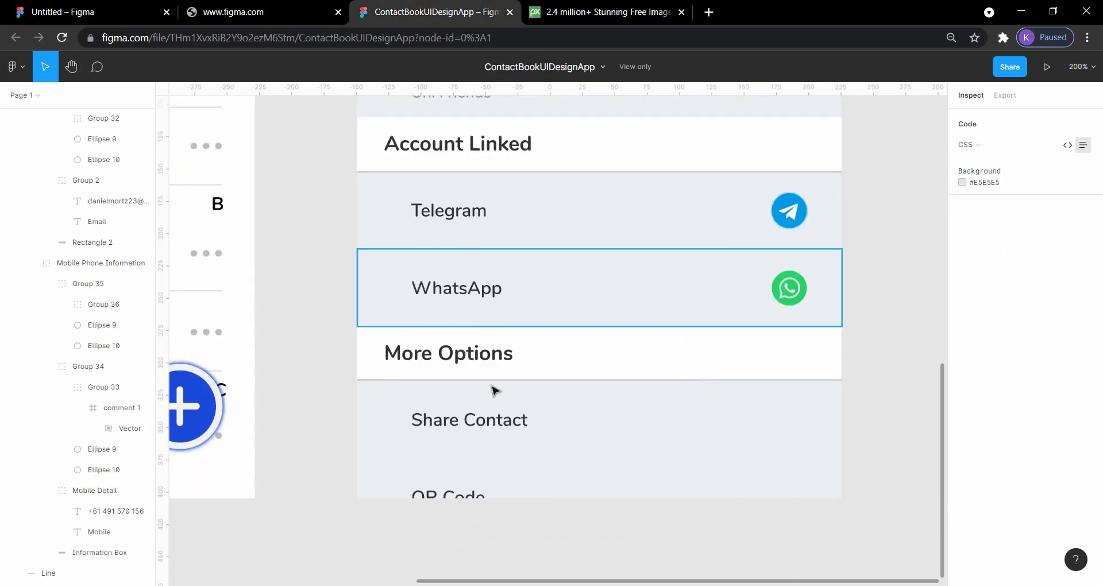
pyautogui.scroll(-2, 492, 396)
pyautogui.scroll(-1, 490, 402)
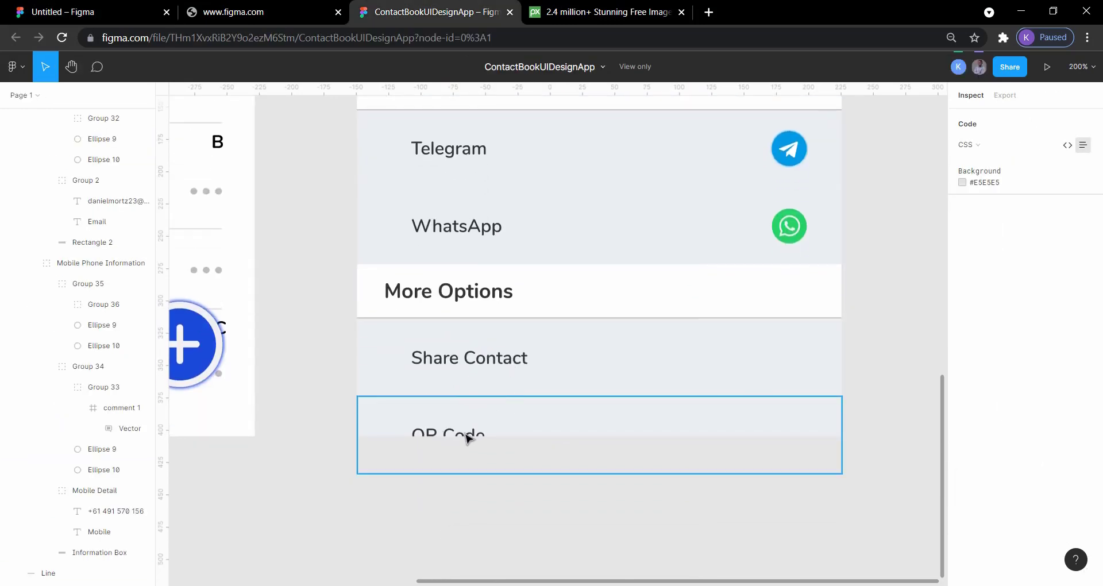
pyautogui.click(94, 8)
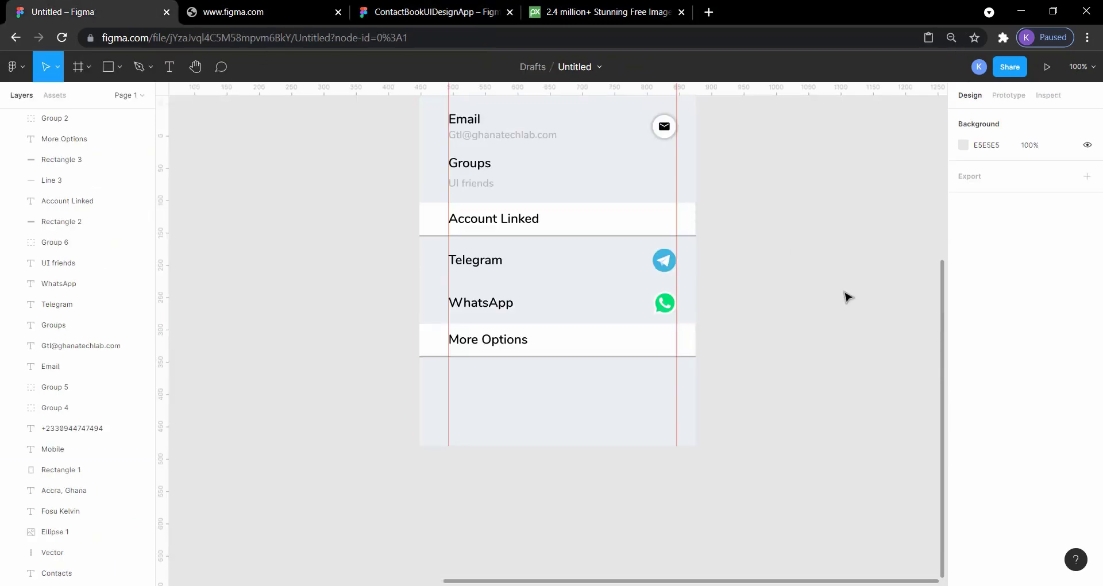
pyautogui.scroll(2, 848, 296)
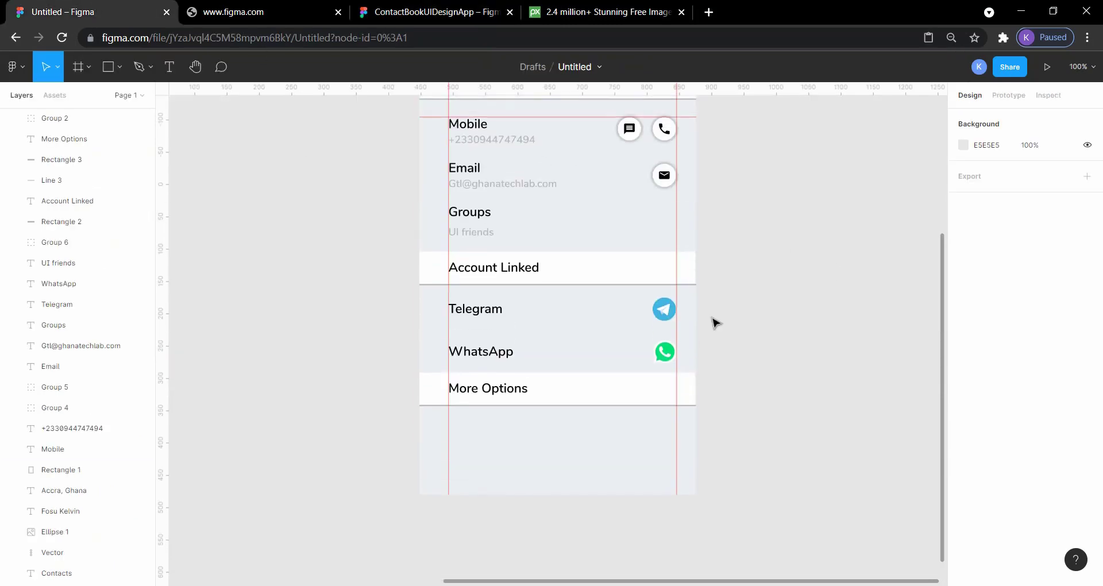
pyautogui.click(476, 355)
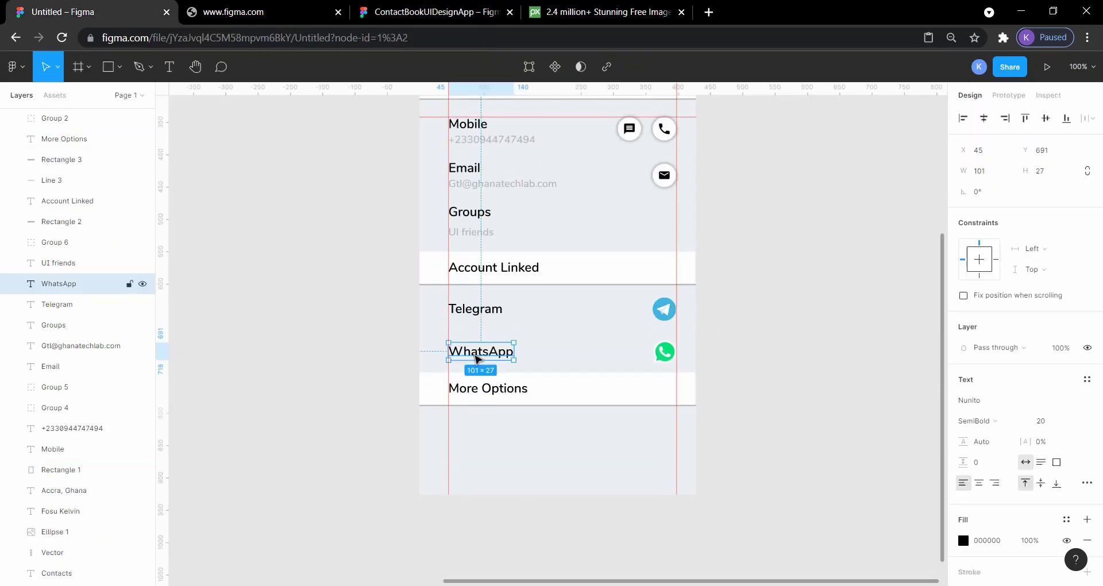
pyautogui.hotkey('ctrl', 'v')
pyautogui.hotkey('shift', 'Down')
pyautogui.hotkey('shift', 'Down')
pyautogui.hotkey('shift', 'Down')
pyautogui.hotkey('shift', 'Down')
pyautogui.hotkey('shift', 'Down')
pyautogui.hotkey('shift', 'Down')
pyautogui.hotkey('shift', 'Down')
pyautogui.hotkey('shift', 'Down')
pyautogui.hotkey('shift', 'Down')
pyautogui.hotkey('shift', 'Down')
pyautogui.hotkey('shift', 'Down')
pyautogui.hotkey('shift', 'Down')
pyautogui.hotkey('shift', 'Down')
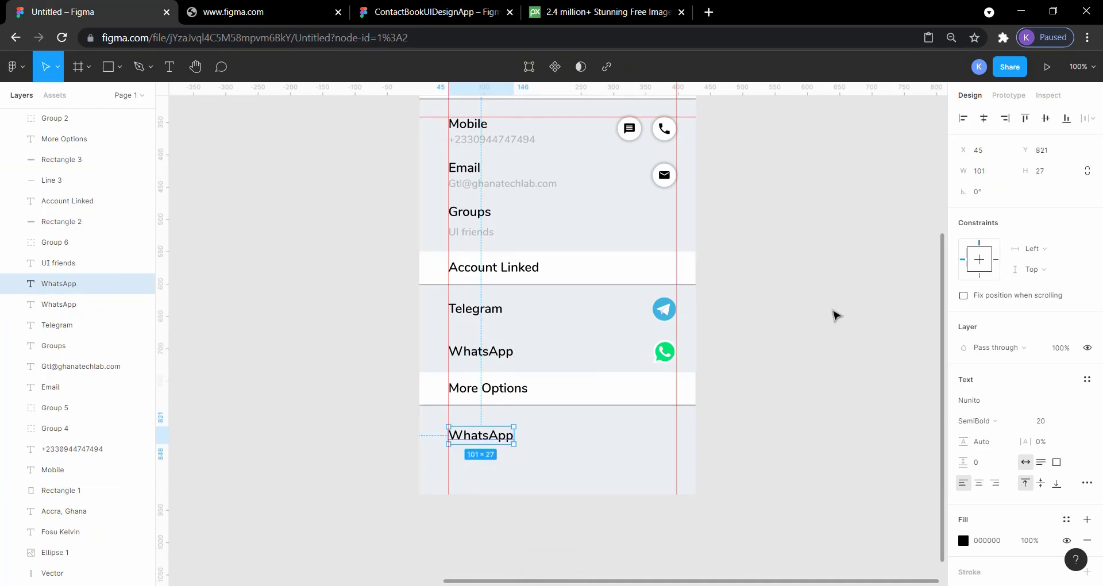
pyautogui.click(835, 309)
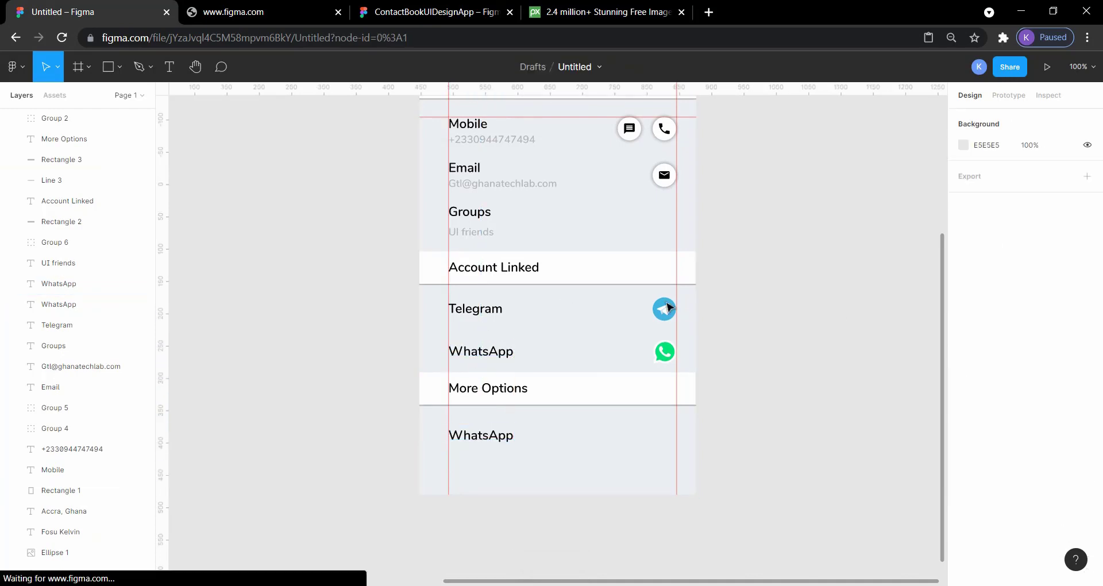
# Measure Telegram's gap below its header band and move the duplicated WhatsApp label up to Y 812 to match it
pyautogui.click(492, 315)
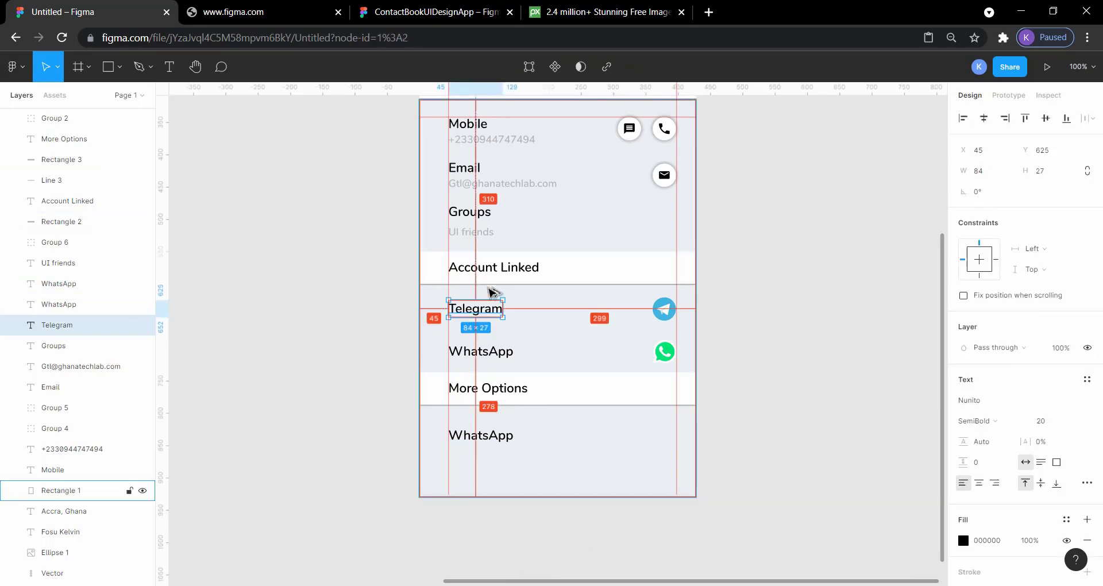
pyautogui.click(492, 435)
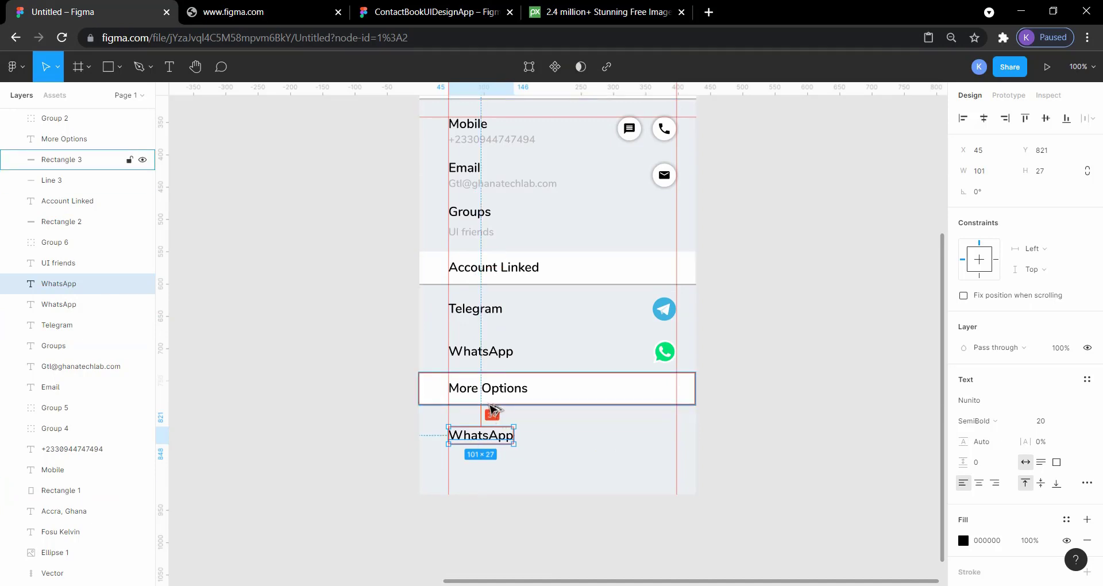
pyautogui.press('Up')
pyautogui.press('Up')
pyautogui.press('Up')
pyautogui.press('Up')
pyautogui.press('Up')
pyautogui.press('Up')
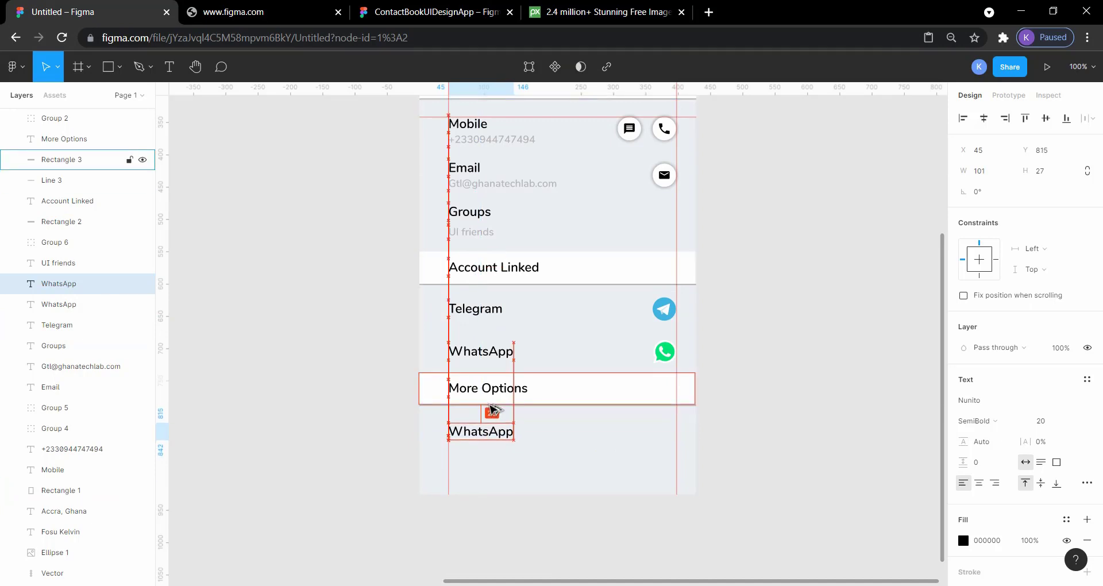
pyautogui.press('Up')
pyautogui.press('Up')
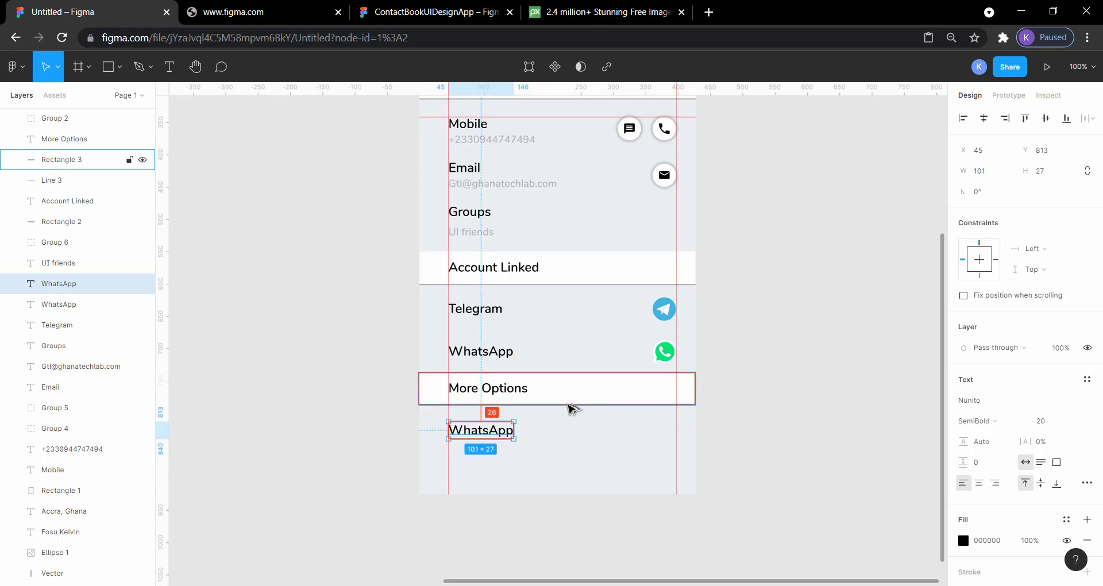
pyautogui.click(756, 403)
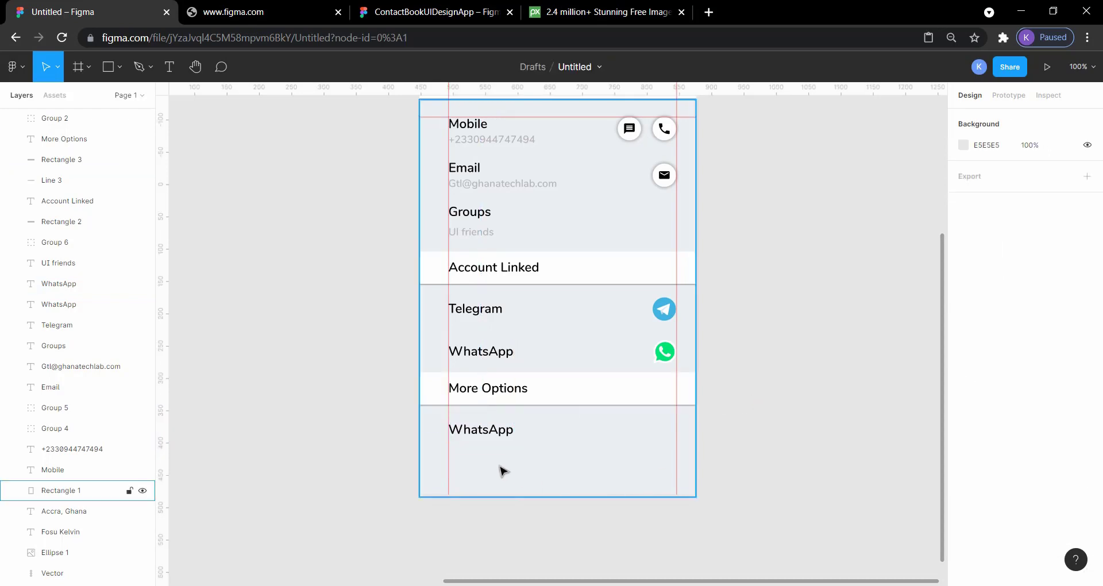
# Replace the text of the duplicated WhatsApp label under More Options with Share Contact, following the reference design
pyautogui.click(421, 6)
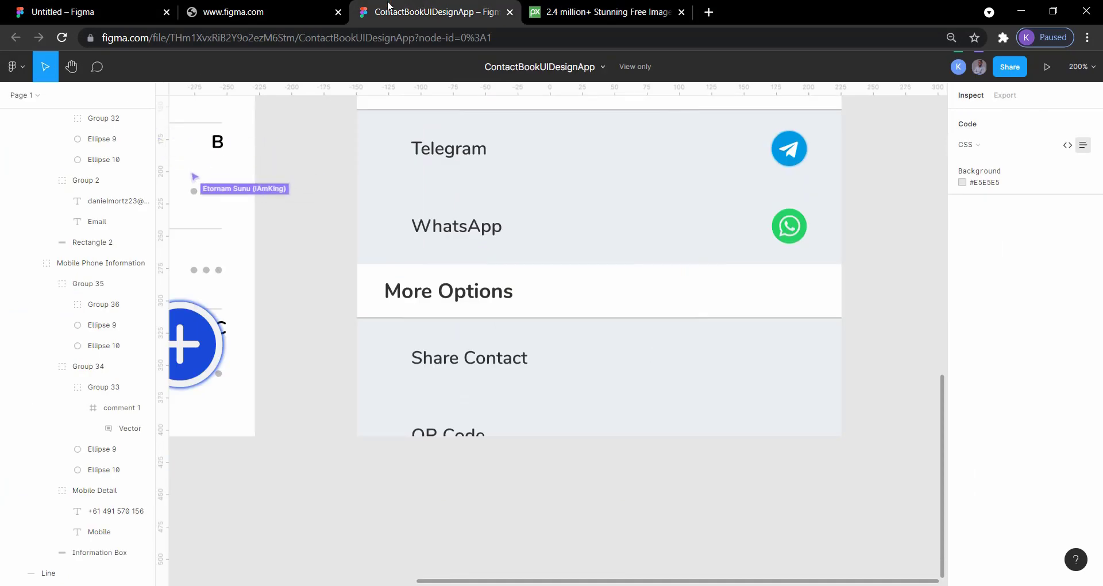
pyautogui.click(94, 14)
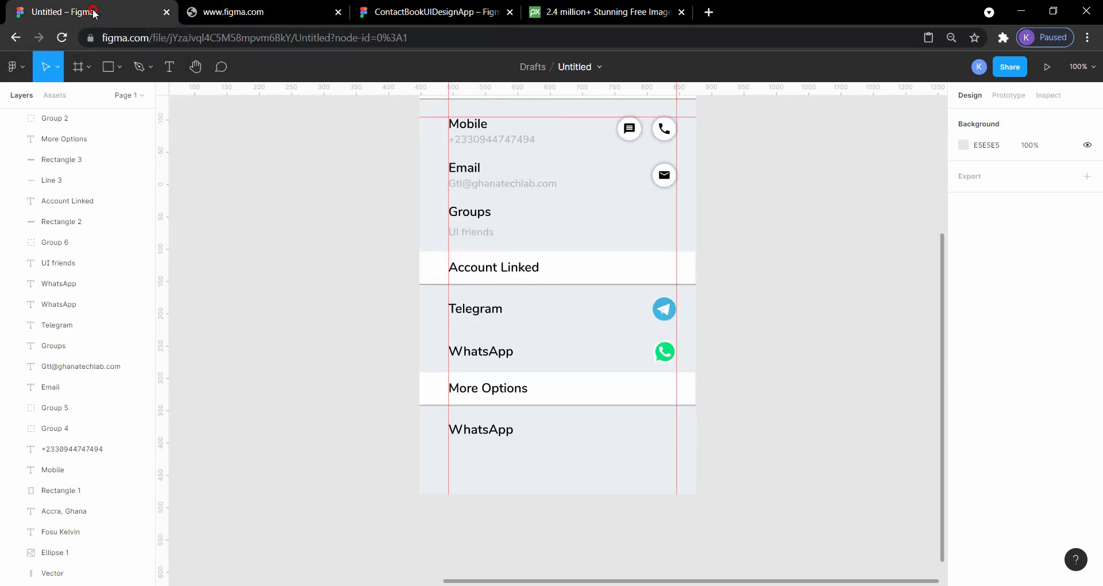
pyautogui.click(477, 440)
pyautogui.doubleClick(477, 433)
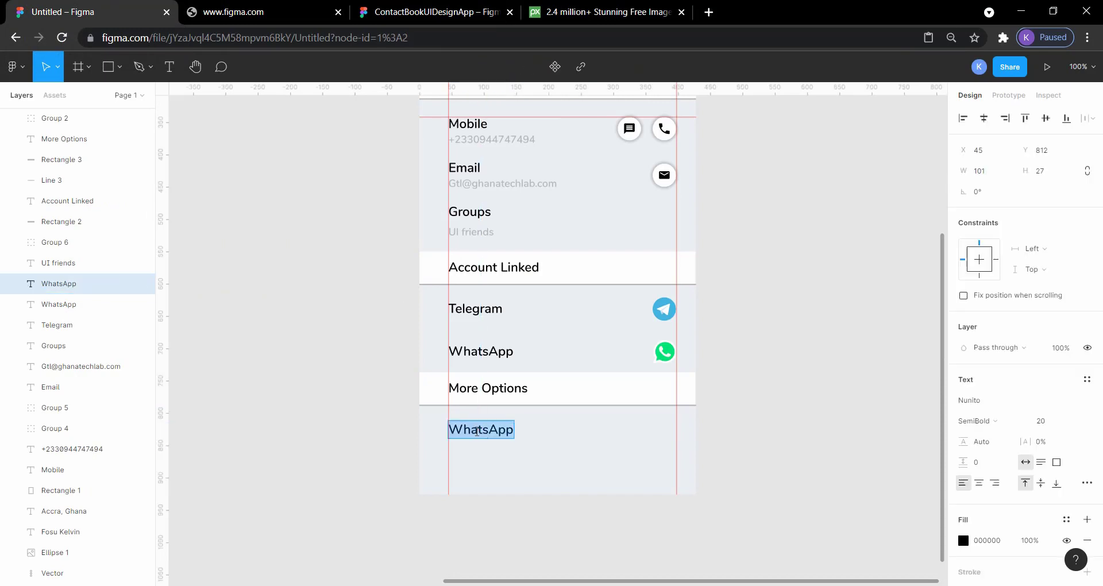
pyautogui.write('S')
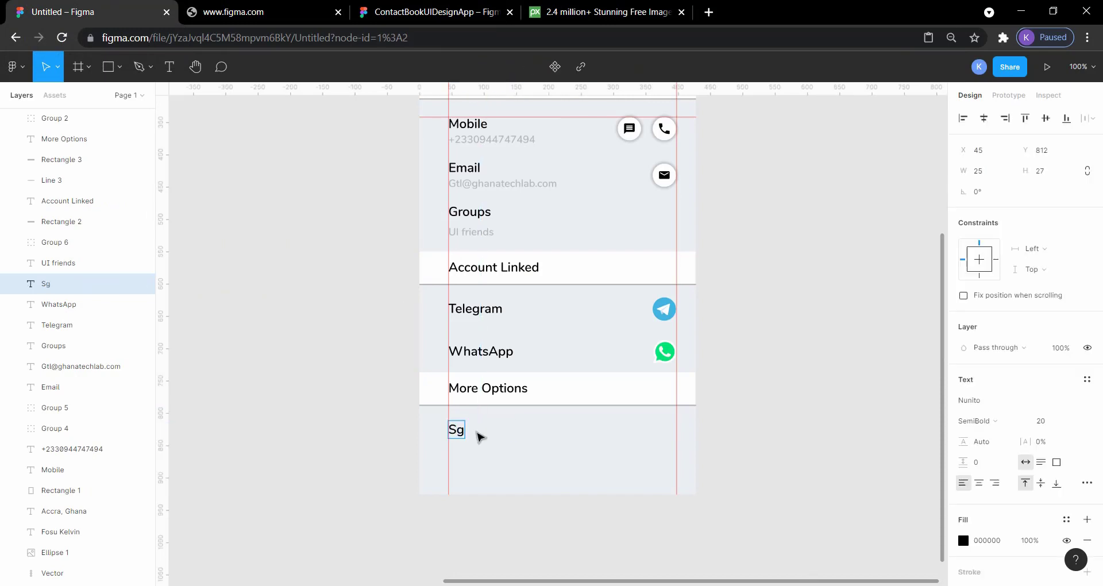
pyautogui.write('hare')
pyautogui.click(431, 11)
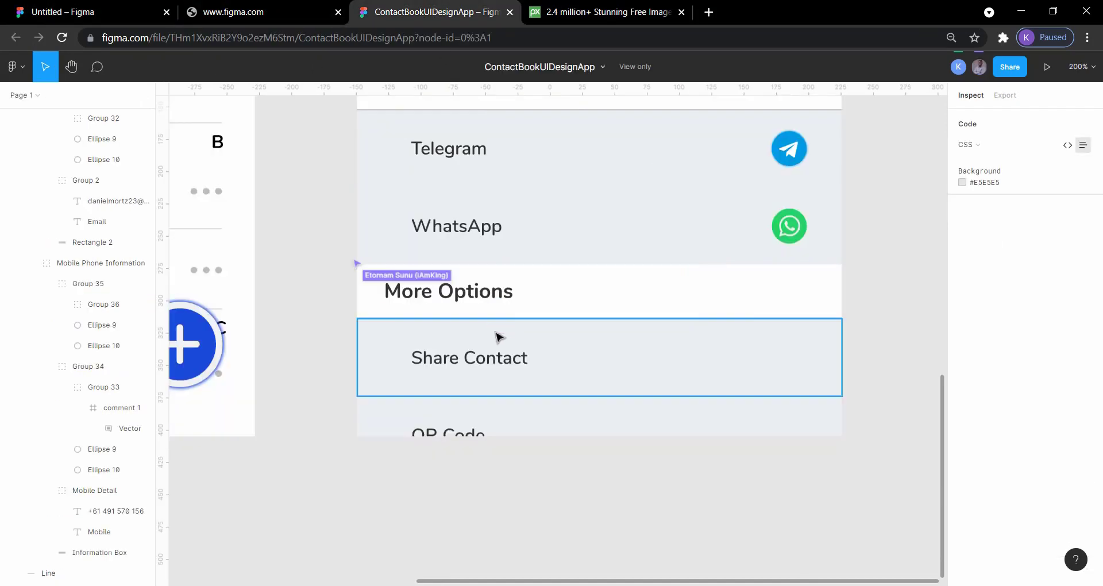
pyautogui.click(86, 11)
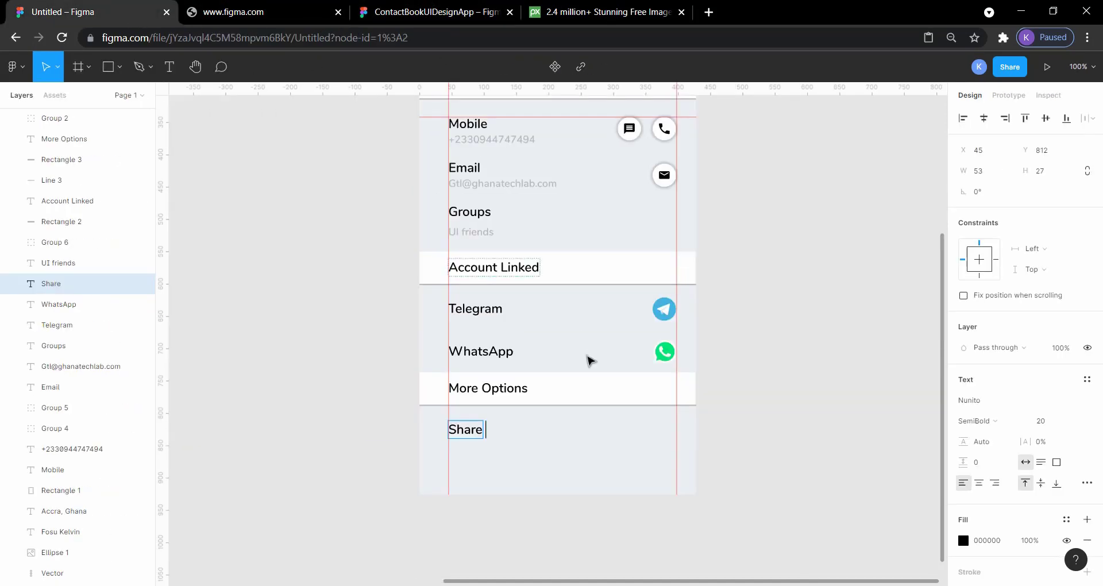
pyautogui.write('Co')
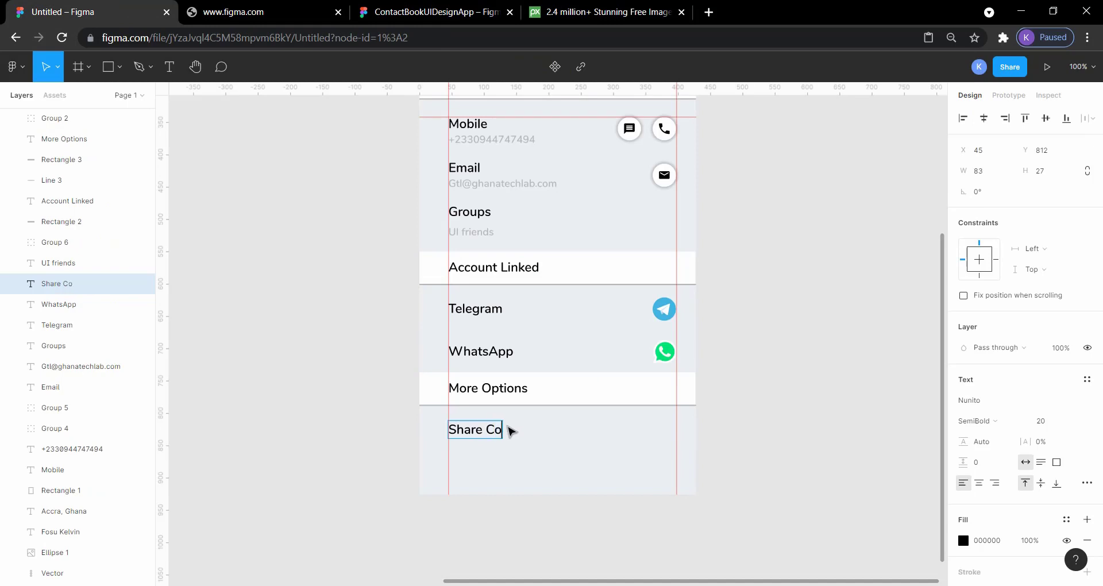
pyautogui.write('ntact')
pyautogui.press('Escape')
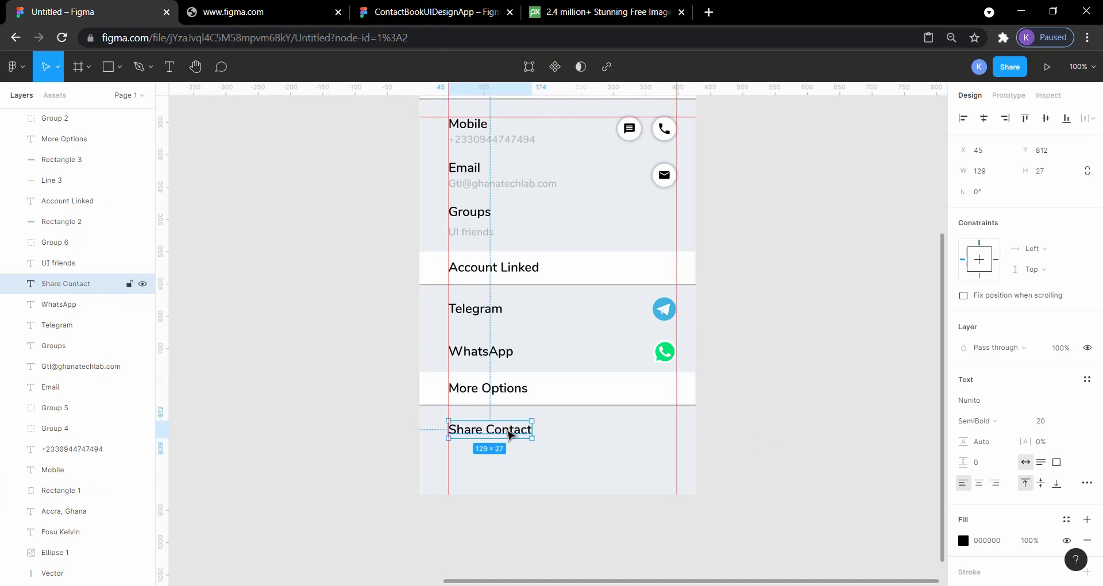
# Duplicate the Share Contact label and move the copy straight down below the original to Y 858
pyautogui.hotkey('ctrl', 'v')
pyautogui.hotkey('shift', 'Down')
pyautogui.hotkey('shift', 'Down')
pyautogui.hotkey('shift', 'Down')
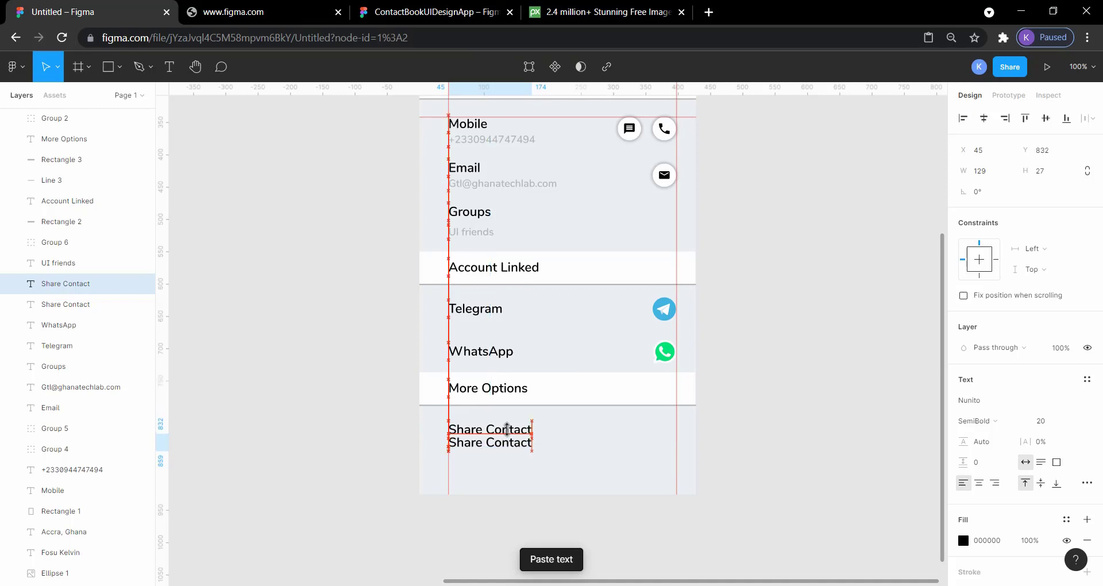
pyautogui.press('Down')
pyautogui.press('Down')
pyautogui.press('Down')
pyautogui.press('Down')
pyautogui.press('Down')
pyautogui.press('Down')
pyautogui.press('Down')
pyautogui.press('Down')
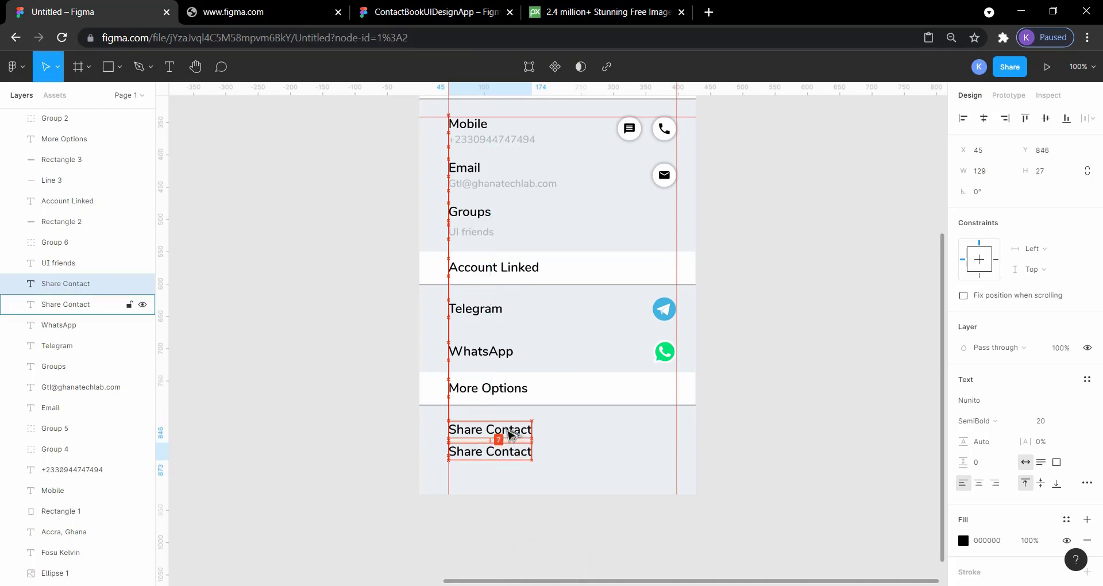
pyautogui.press('Down')
pyautogui.press('Down')
pyautogui.press('Down')
pyautogui.press('Down')
pyautogui.press('Down')
pyautogui.press('Down')
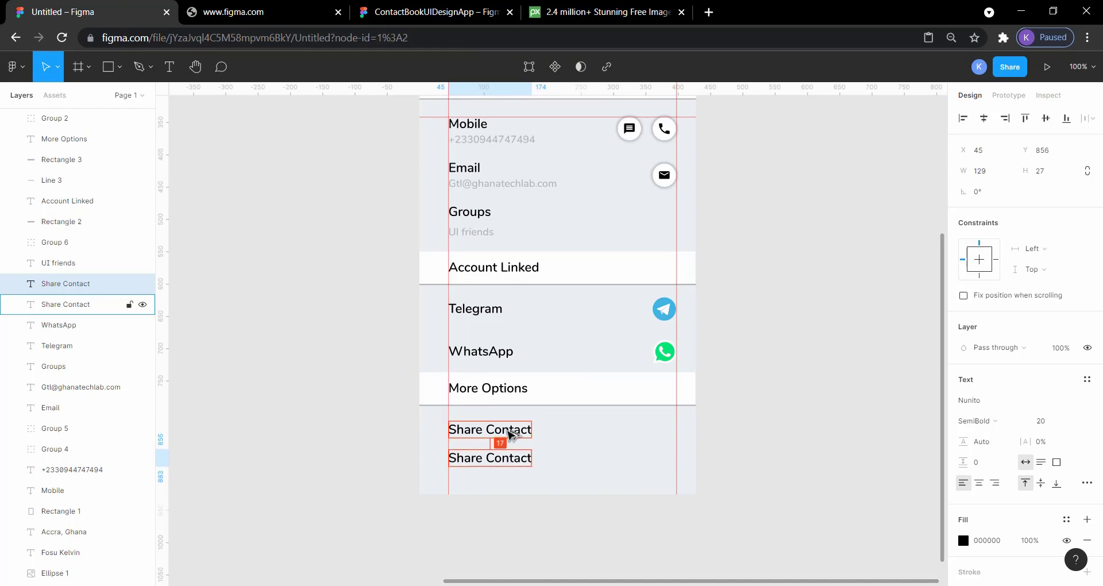
pyautogui.press('Down')
pyautogui.press('Down')
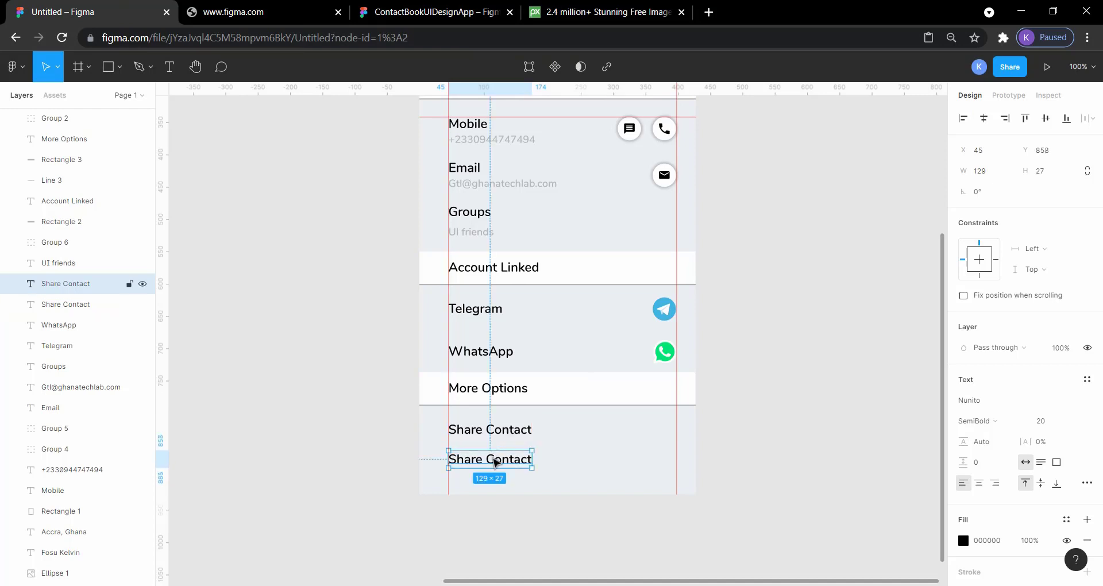
# Replace the text of the lower Share Contact label with QR Code, checking the wording in the reference design
pyautogui.doubleClick(493, 461)
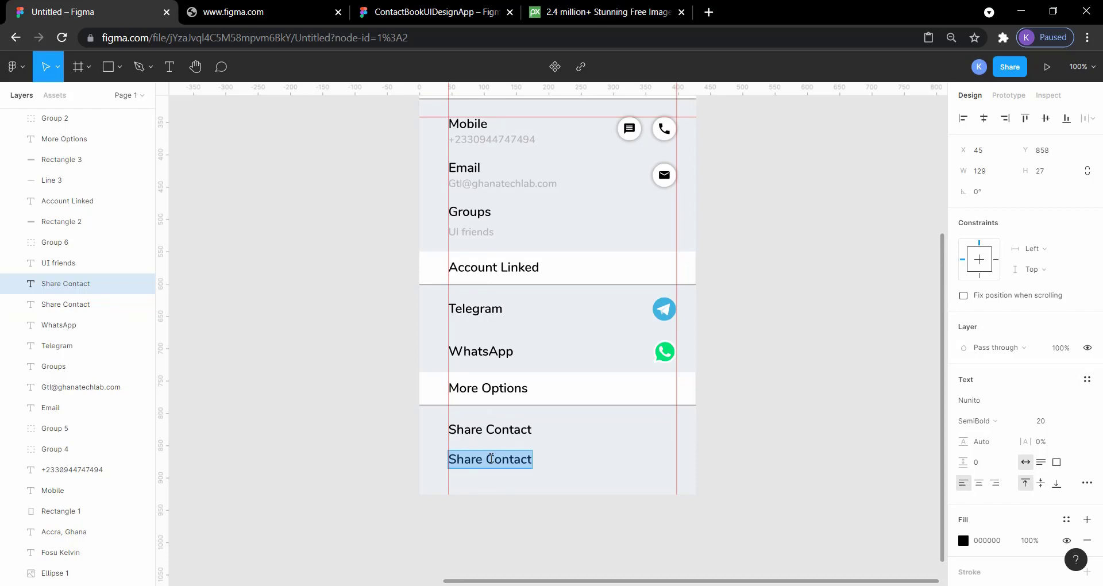
pyautogui.write('Q')
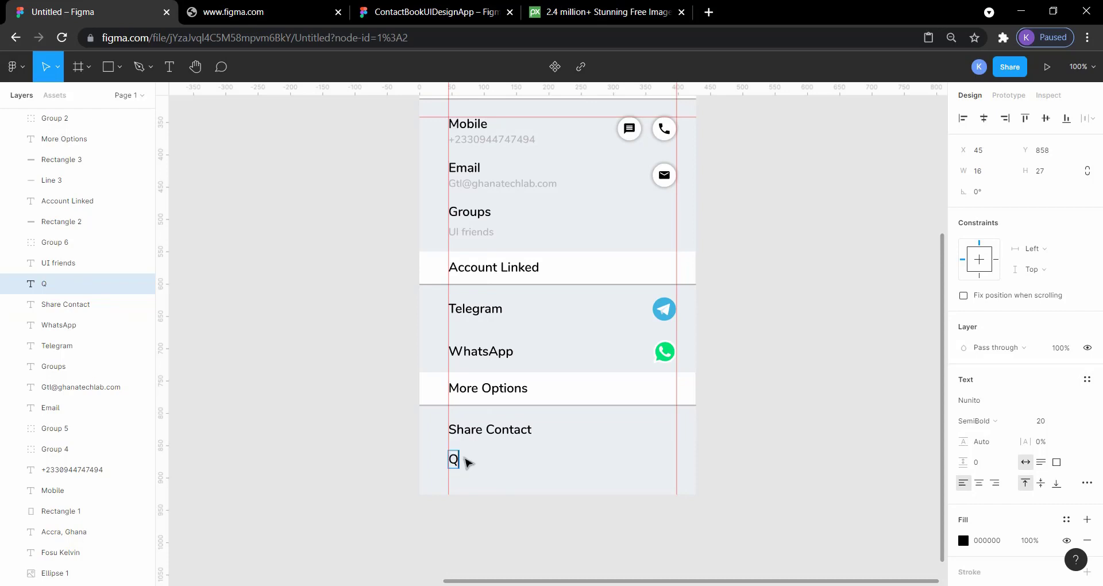
pyautogui.write('R')
pyautogui.click(418, 6)
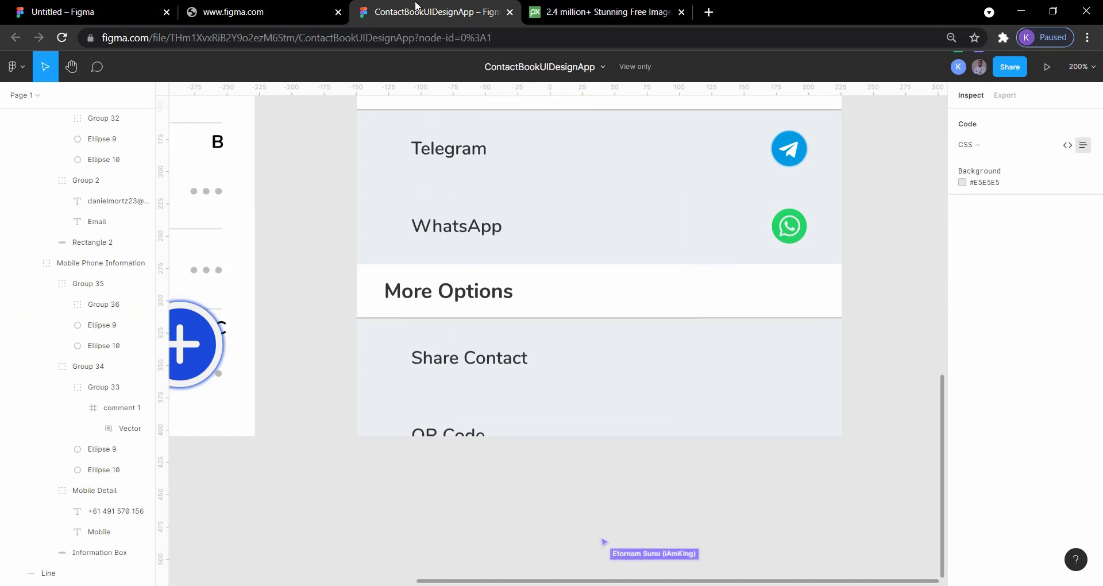
pyautogui.click(117, 10)
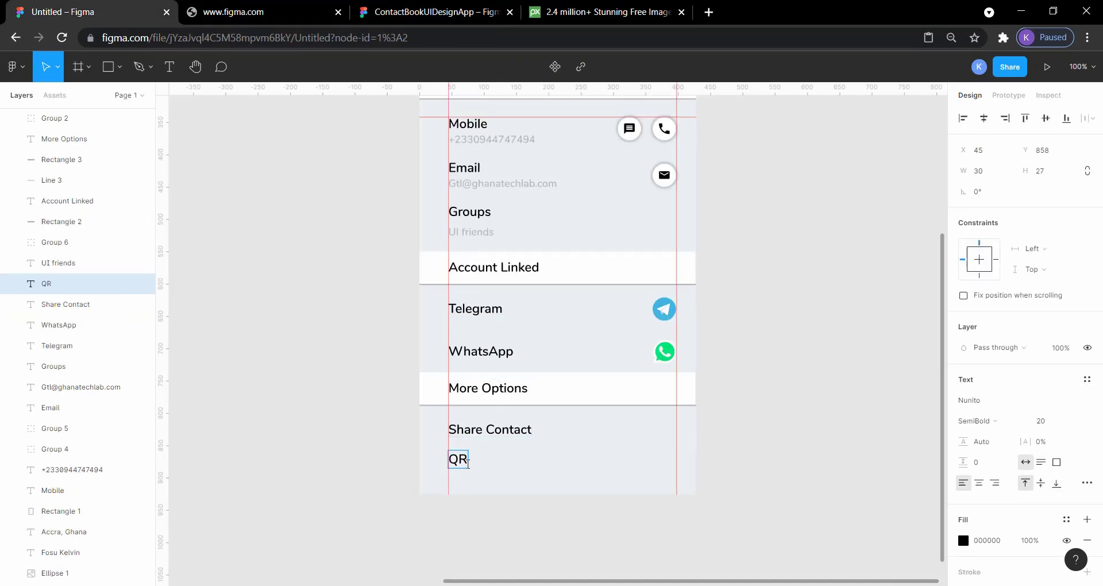
pyautogui.write('Code')
pyautogui.press('Escape')
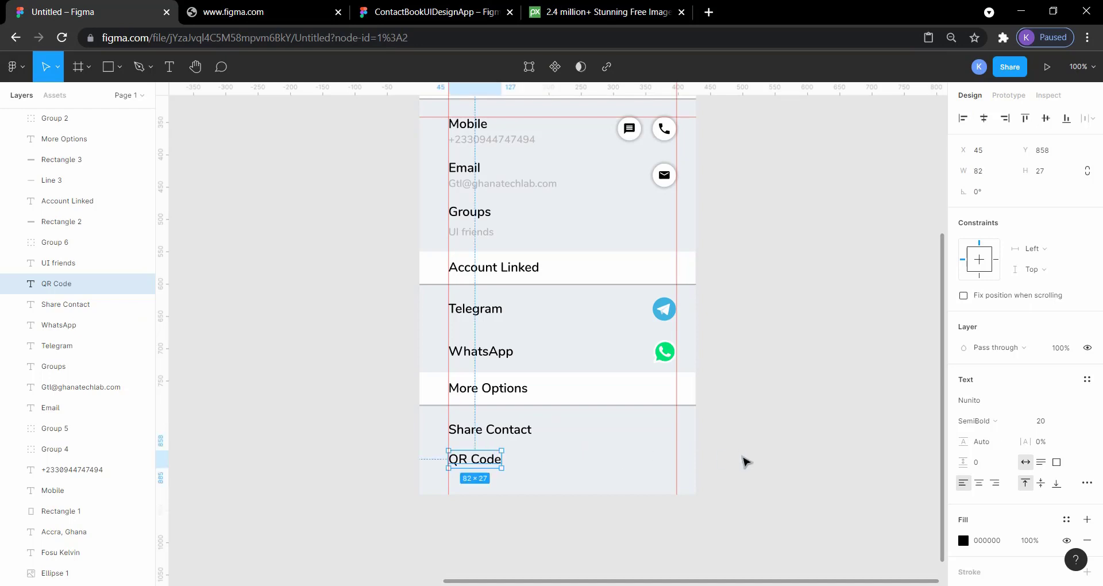
pyautogui.press('Escape')
# Remove the two vertical guides and the horizontal guide from the Contact Info frame
pyautogui.scroll(3, 746, 462)
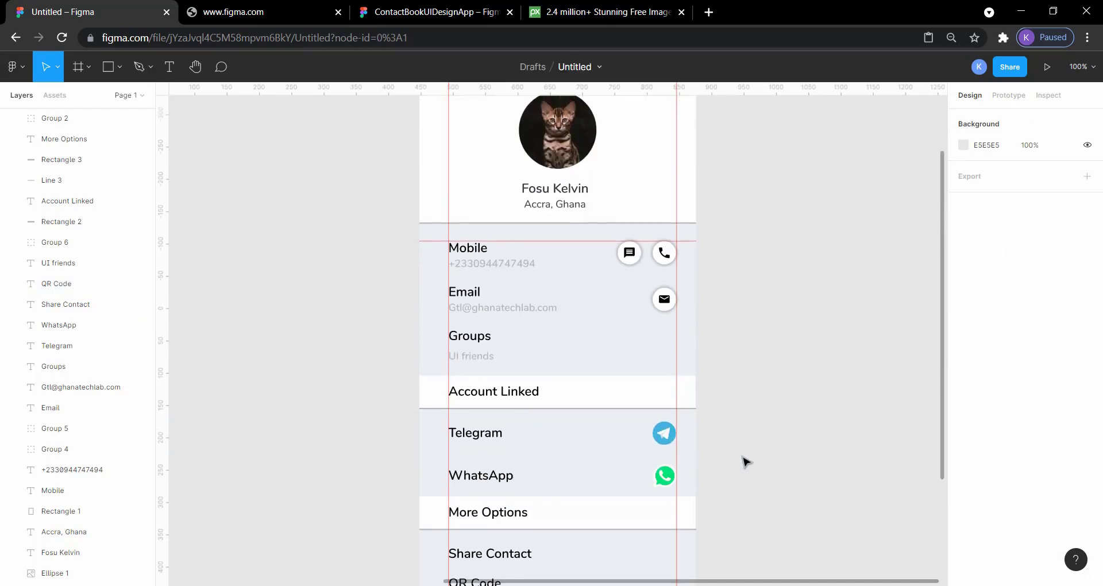
pyautogui.press('-')
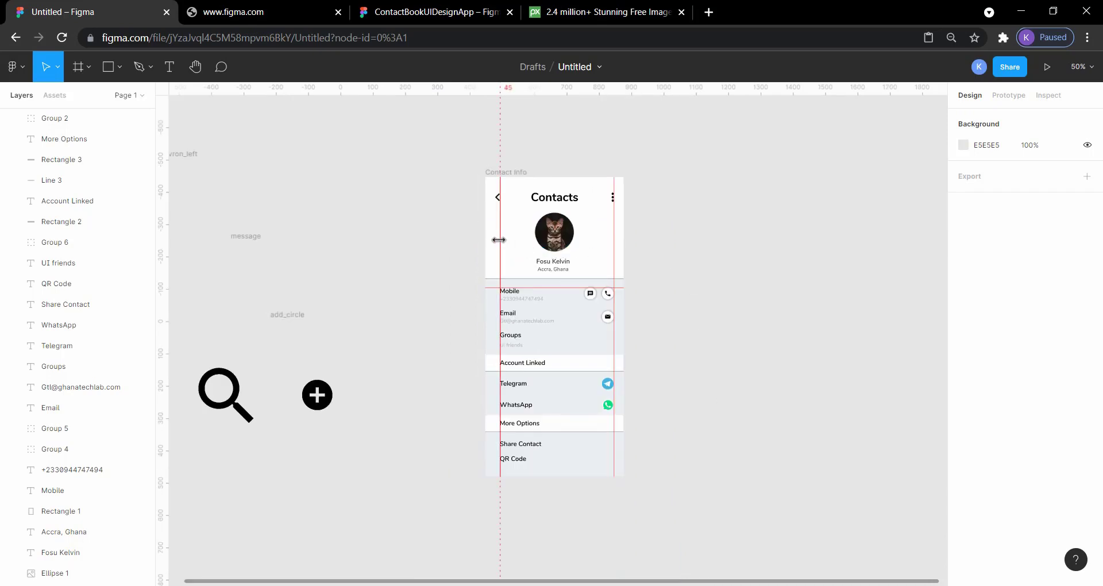
pyautogui.moveTo(499, 240); pyautogui.dragTo(167, 290)
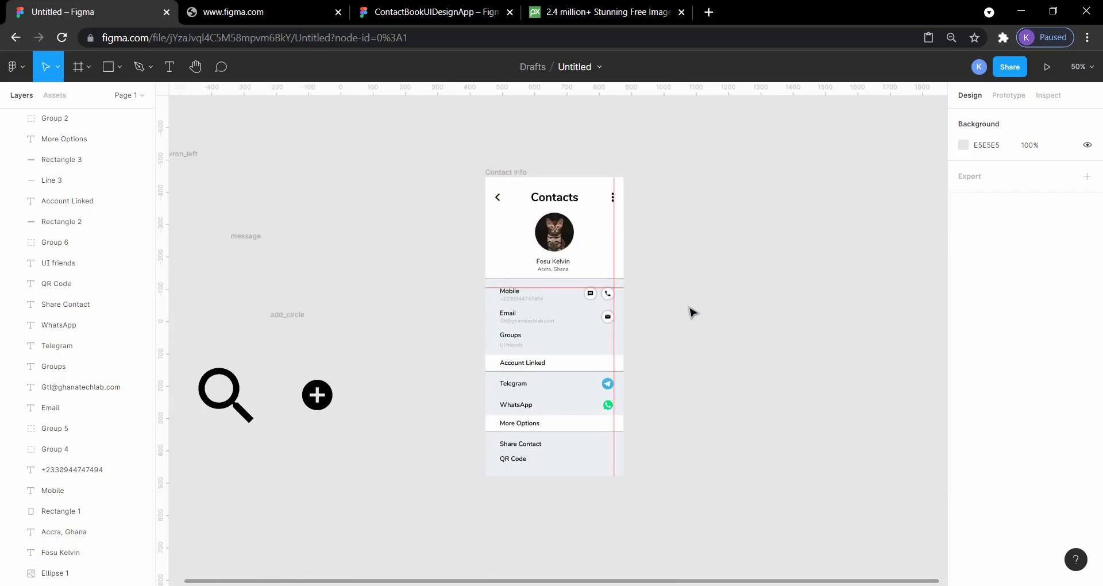
pyautogui.moveTo(612, 252); pyautogui.dragTo(165, 298)
pyautogui.moveTo(538, 290); pyautogui.dragTo(504, 89)
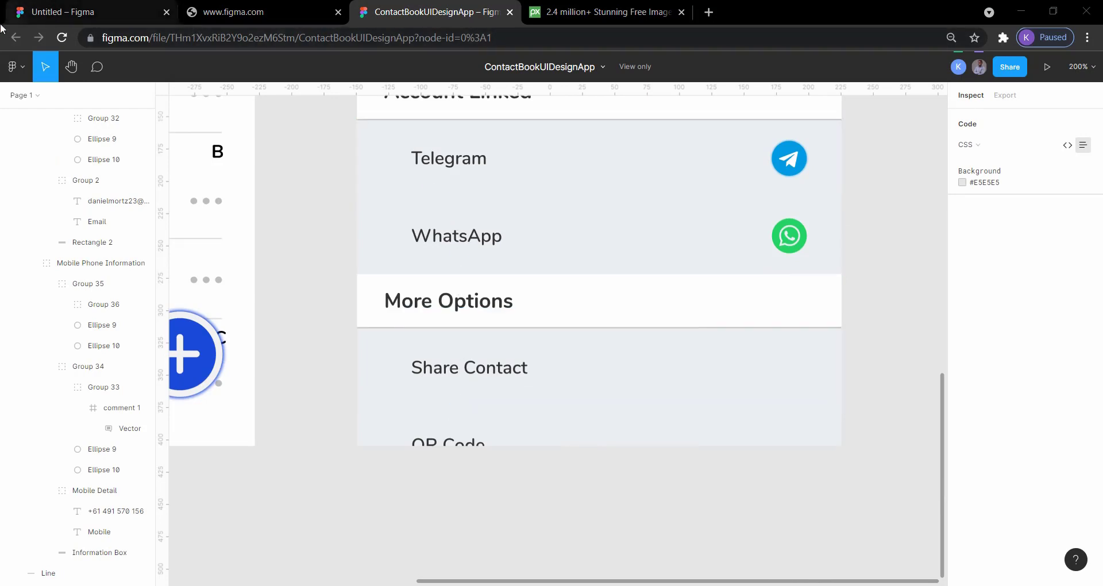
# Move the QR Code label straight down to Y 866 and measure its spacing to the surrounding elements
pyautogui.click(55, 10)
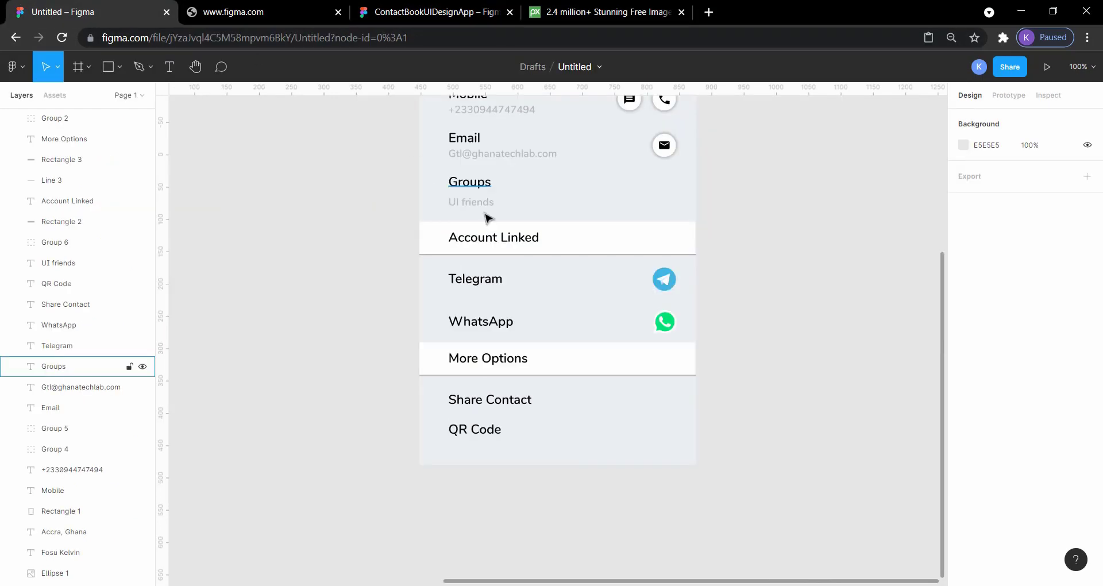
pyautogui.click(487, 437)
pyautogui.moveTo(487, 435); pyautogui.dragTo(484, 432)
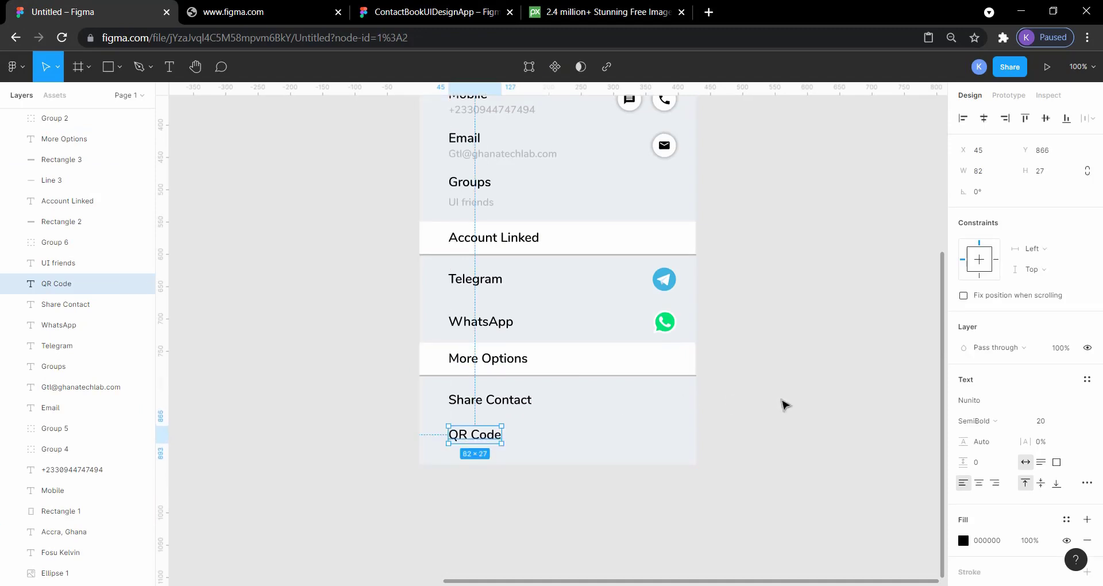
pyautogui.click(784, 403)
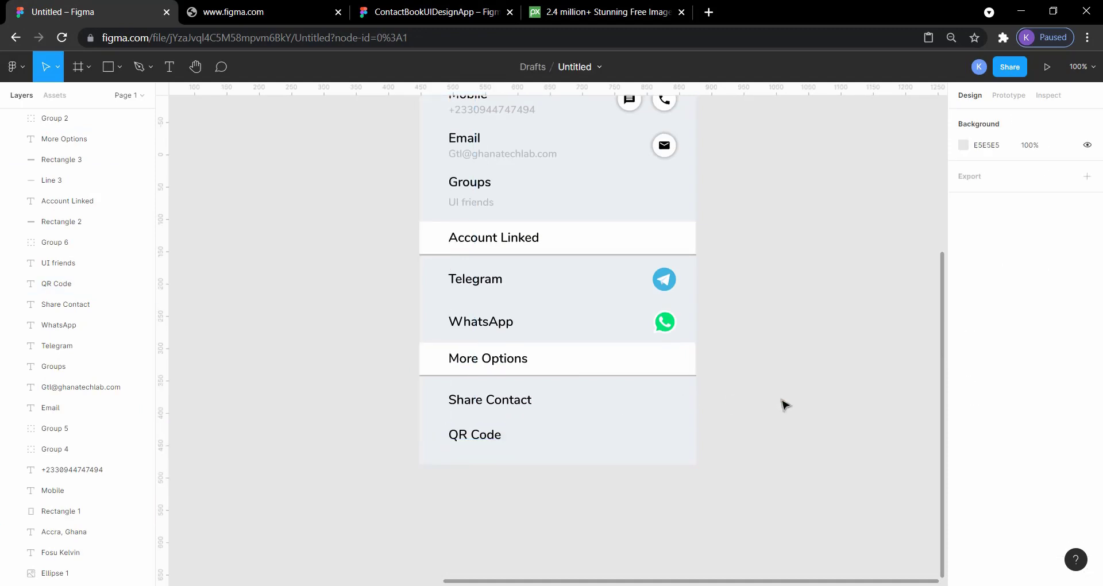
pyautogui.click(469, 440)
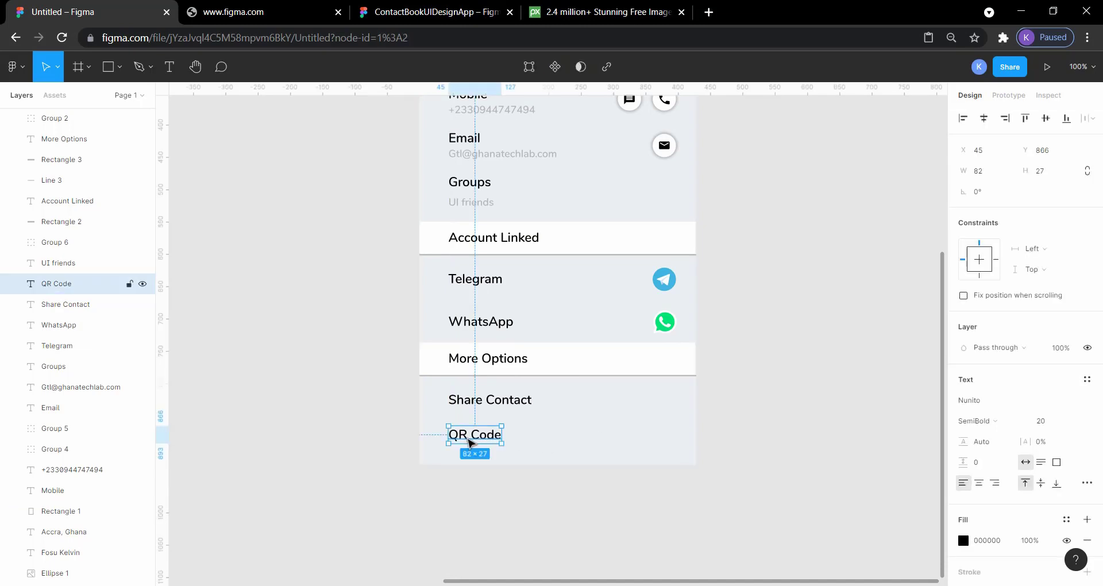
pyautogui.press('alt')
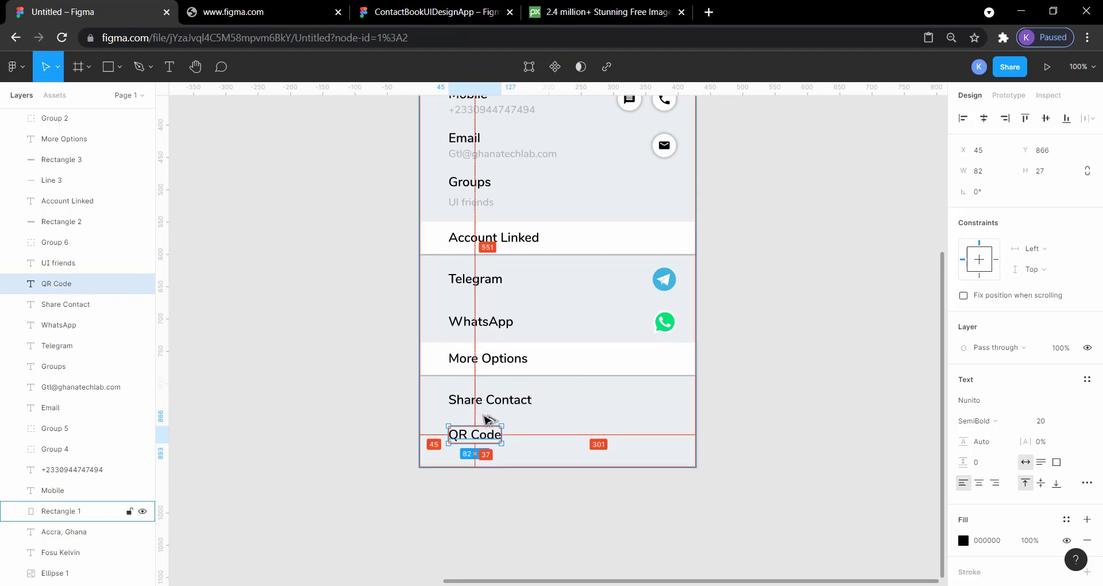
pyautogui.click(851, 438)
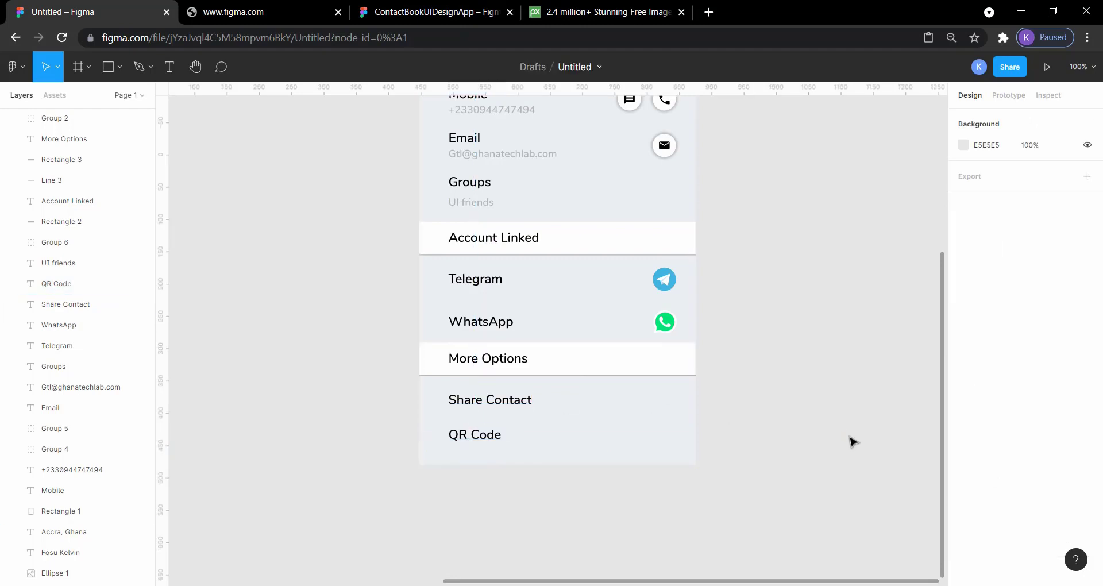
# Look over the whole Contact Info screen and present it as a prototype preview
pyautogui.scroll(5, 853, 441)
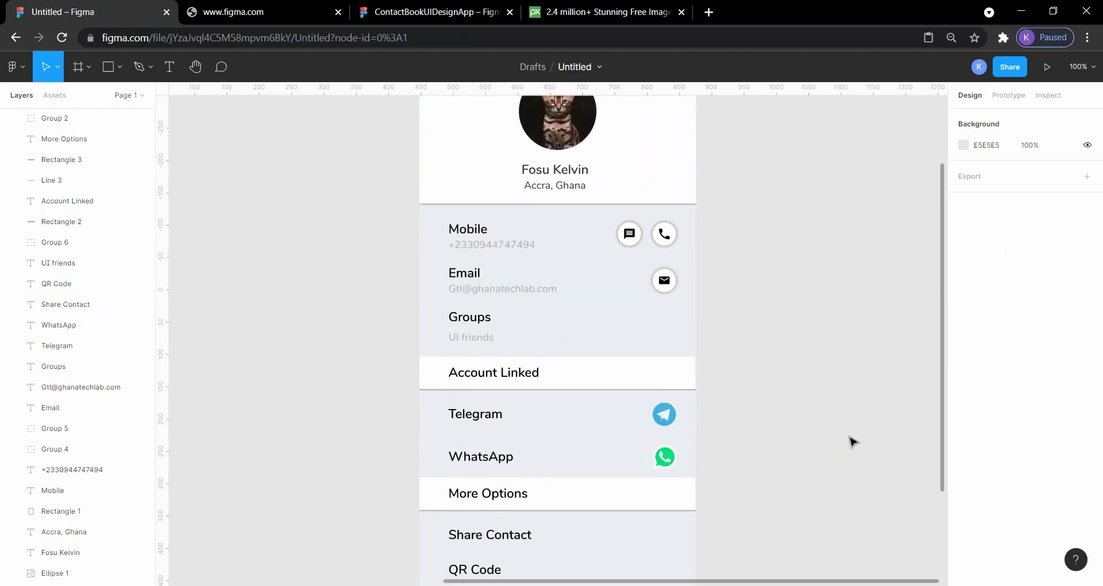
pyautogui.press('-')
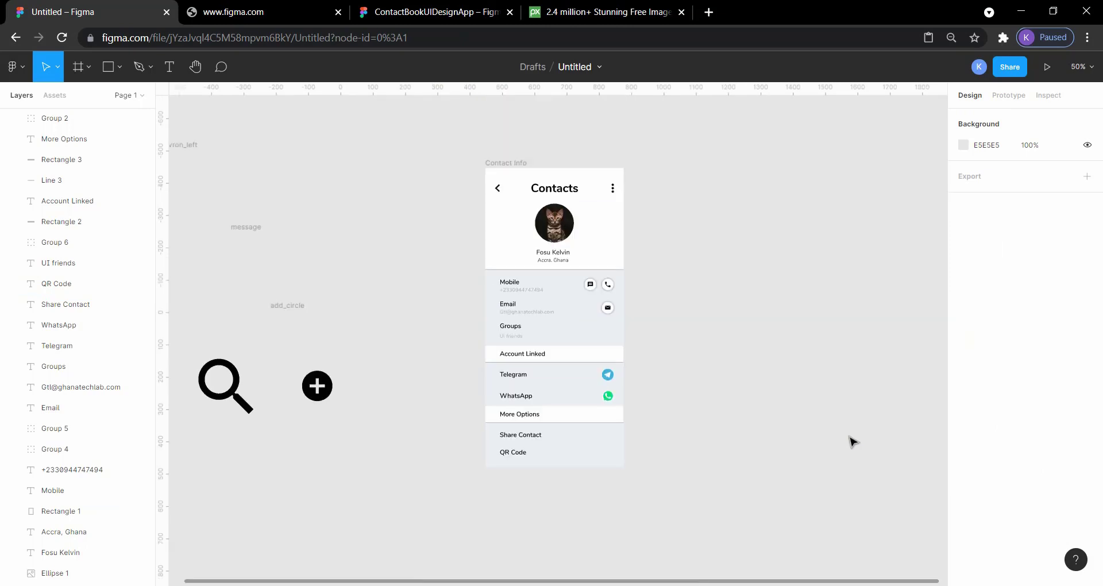
pyautogui.press('+')
pyautogui.scroll(3, 852, 441)
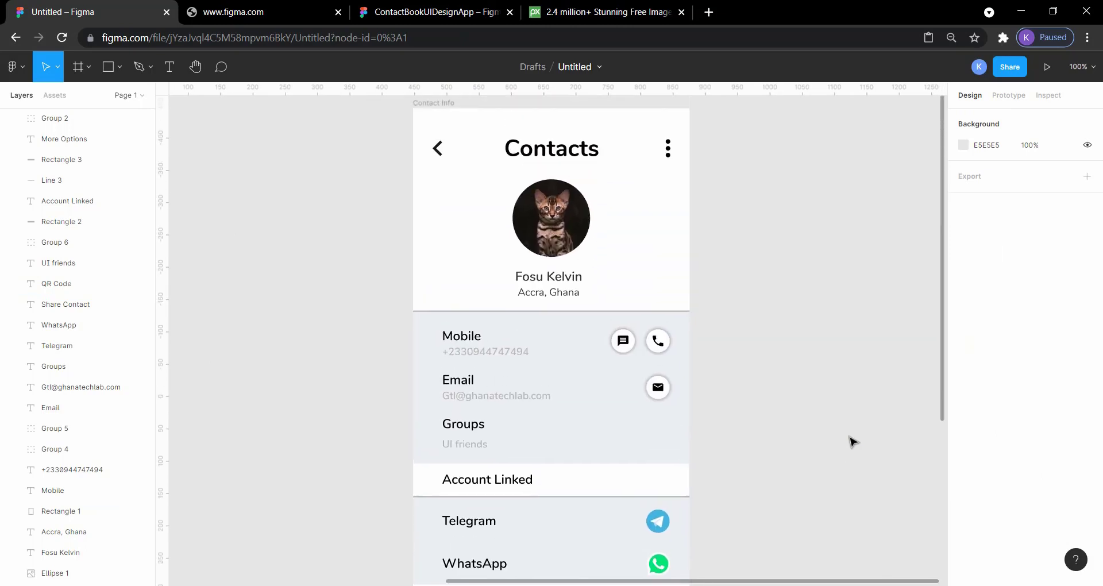
pyautogui.hscroll(2, 852, 442)
pyautogui.scroll(2, 853, 441)
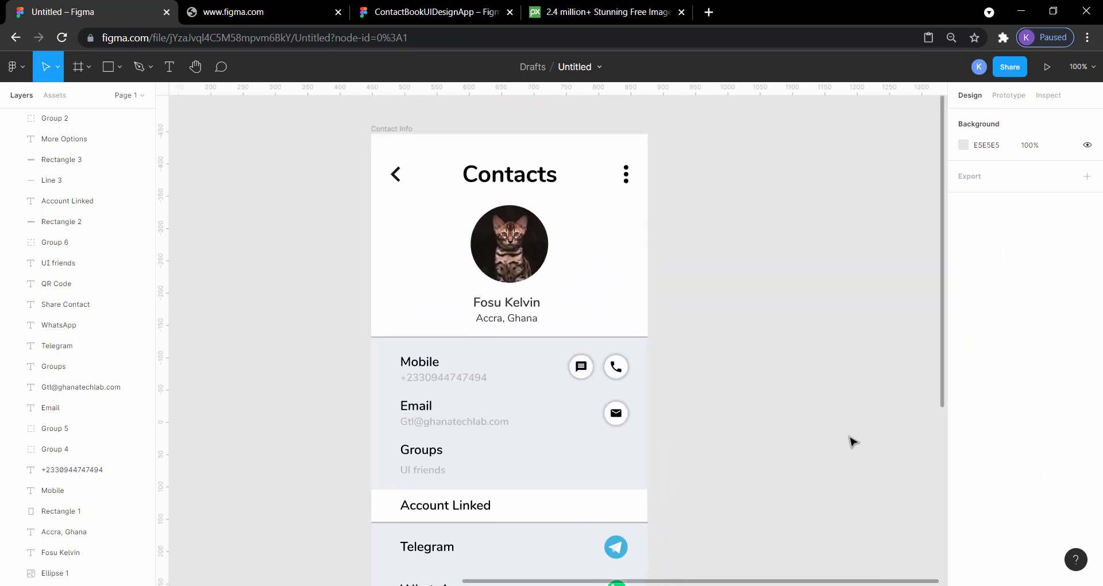
pyautogui.click(1045, 68)
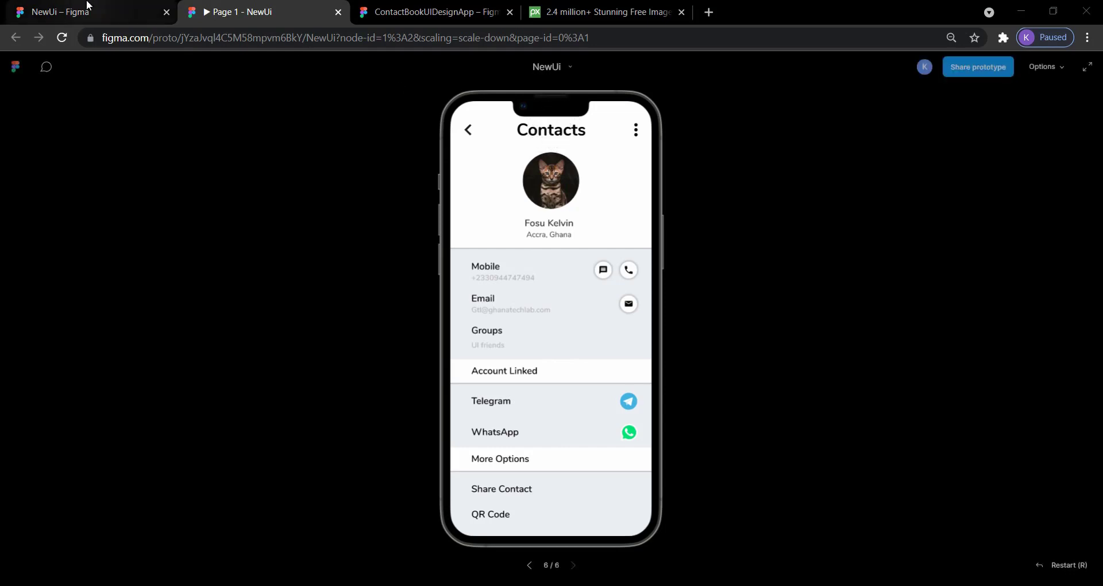
# Return to the design file, set the Contacts title's font weight to SemiBold and check it in the prototype preview
pyautogui.click(57, 11)
pyautogui.click(516, 229)
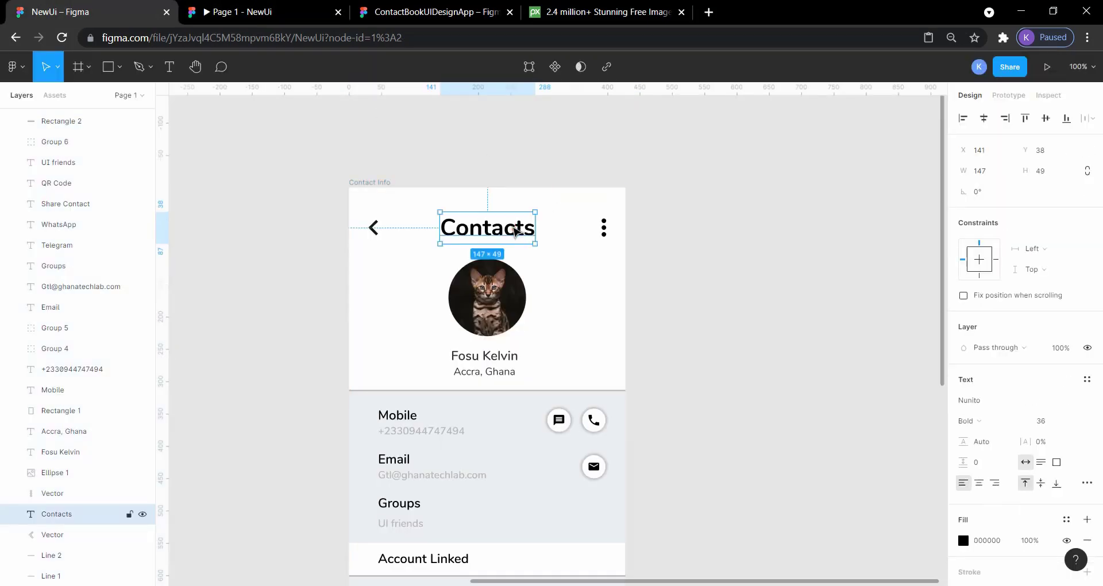
pyautogui.click(1003, 423)
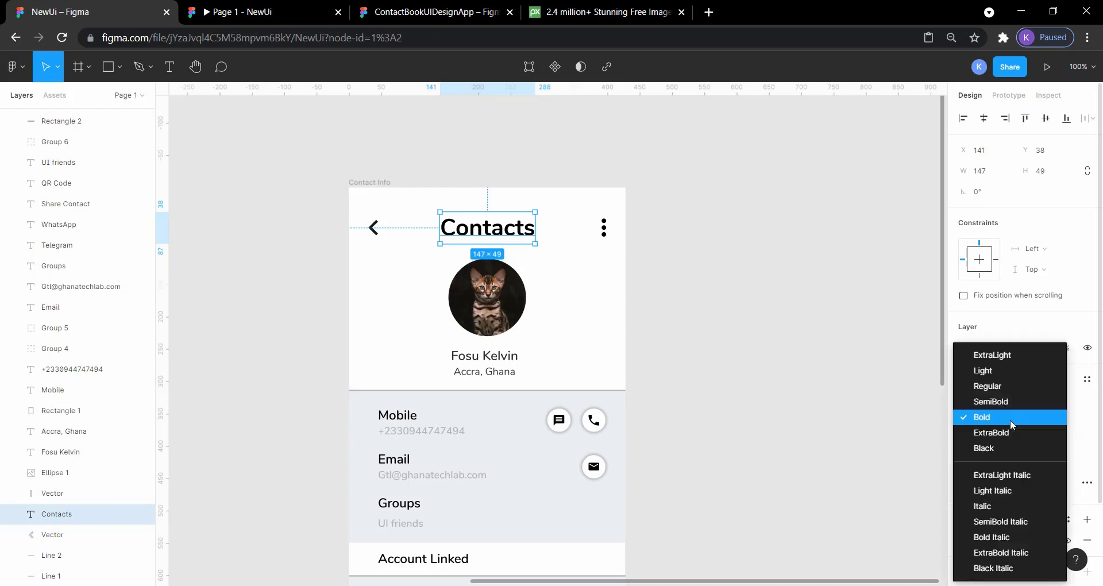
pyautogui.click(1000, 401)
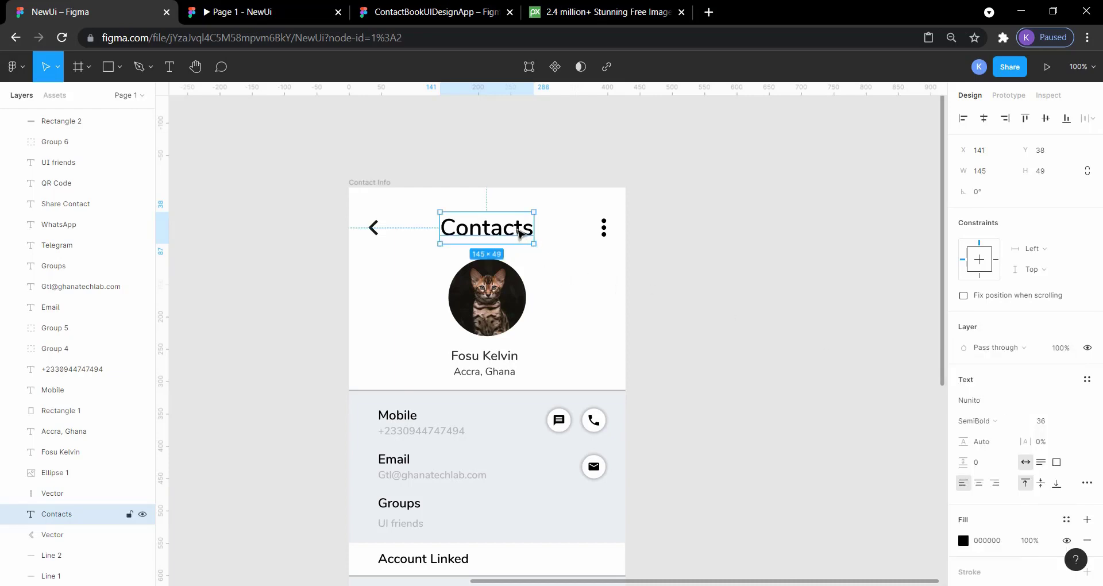
pyautogui.click(670, 270)
pyautogui.click(246, 7)
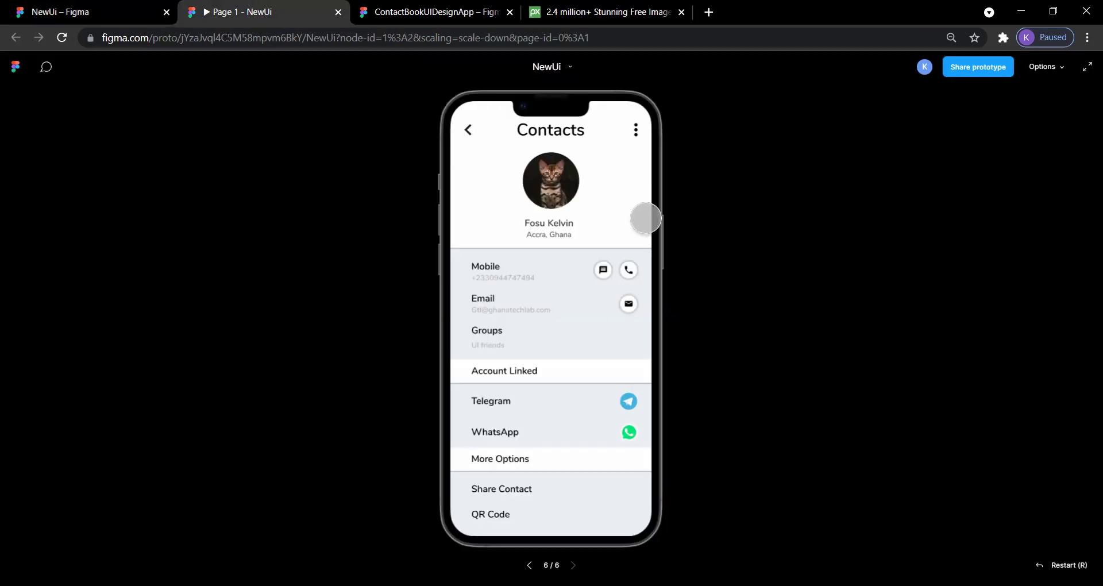